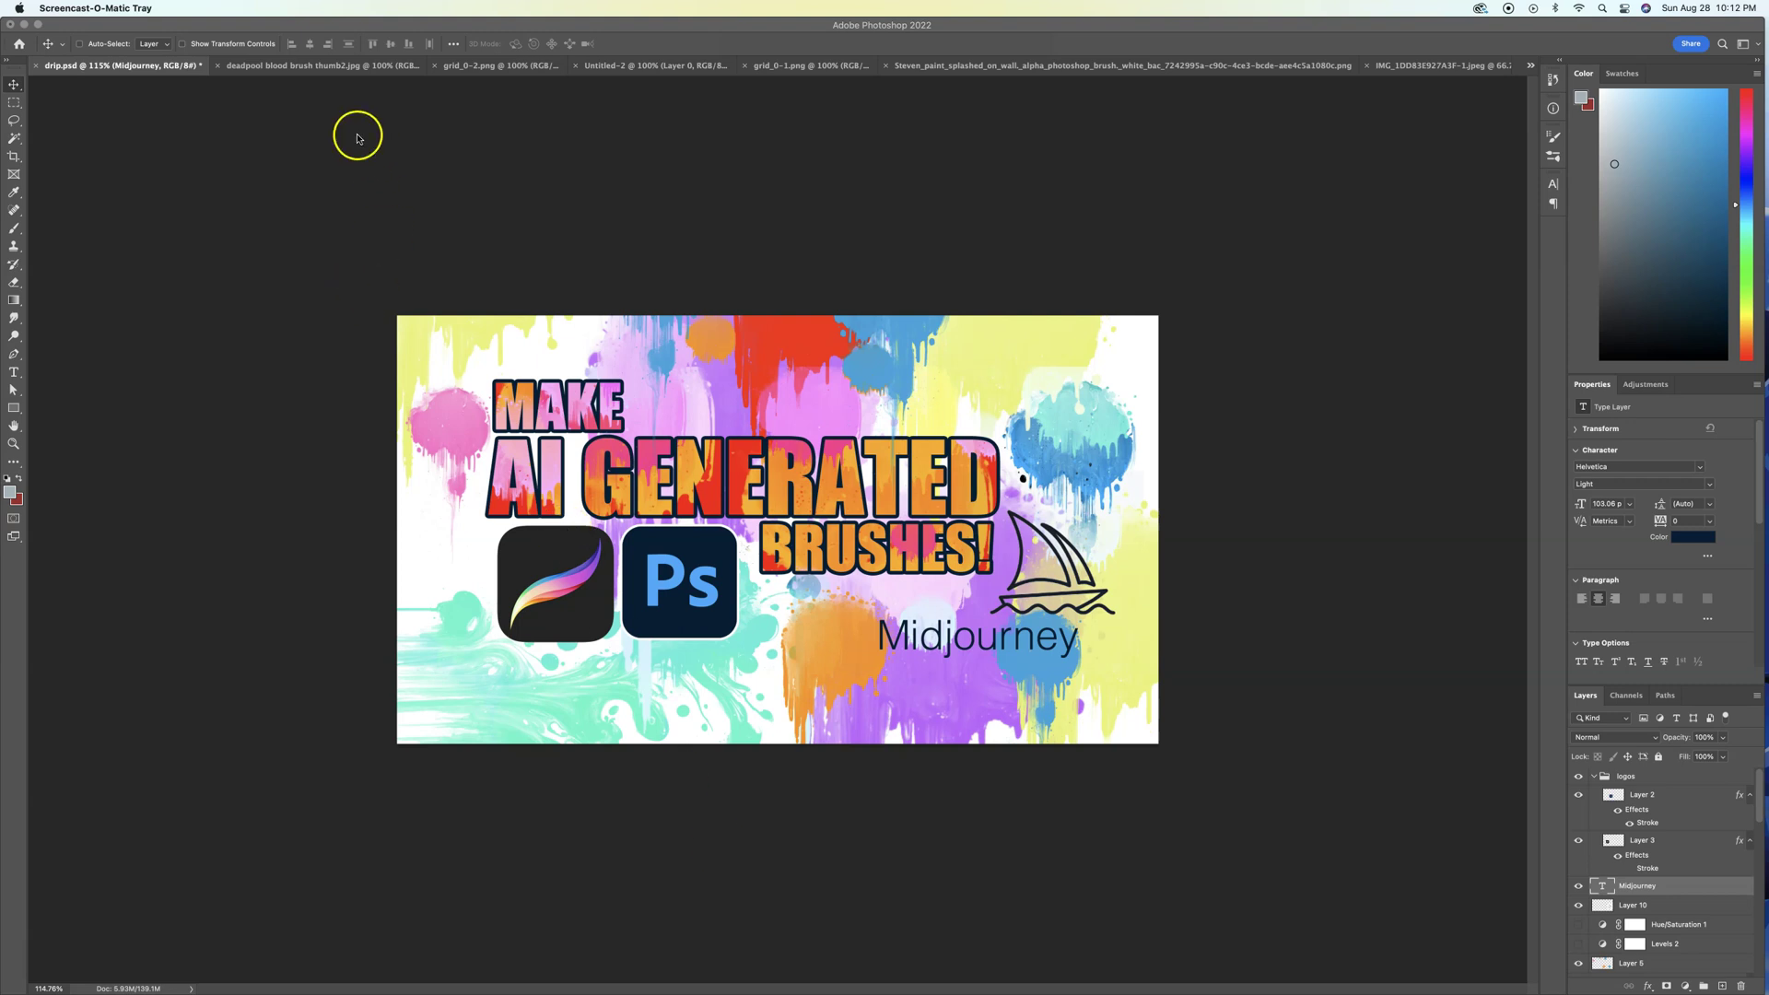
# - Bring Photoshop to the front to show the drip.psd thumbnail document
pyautogui.click(296, 73)
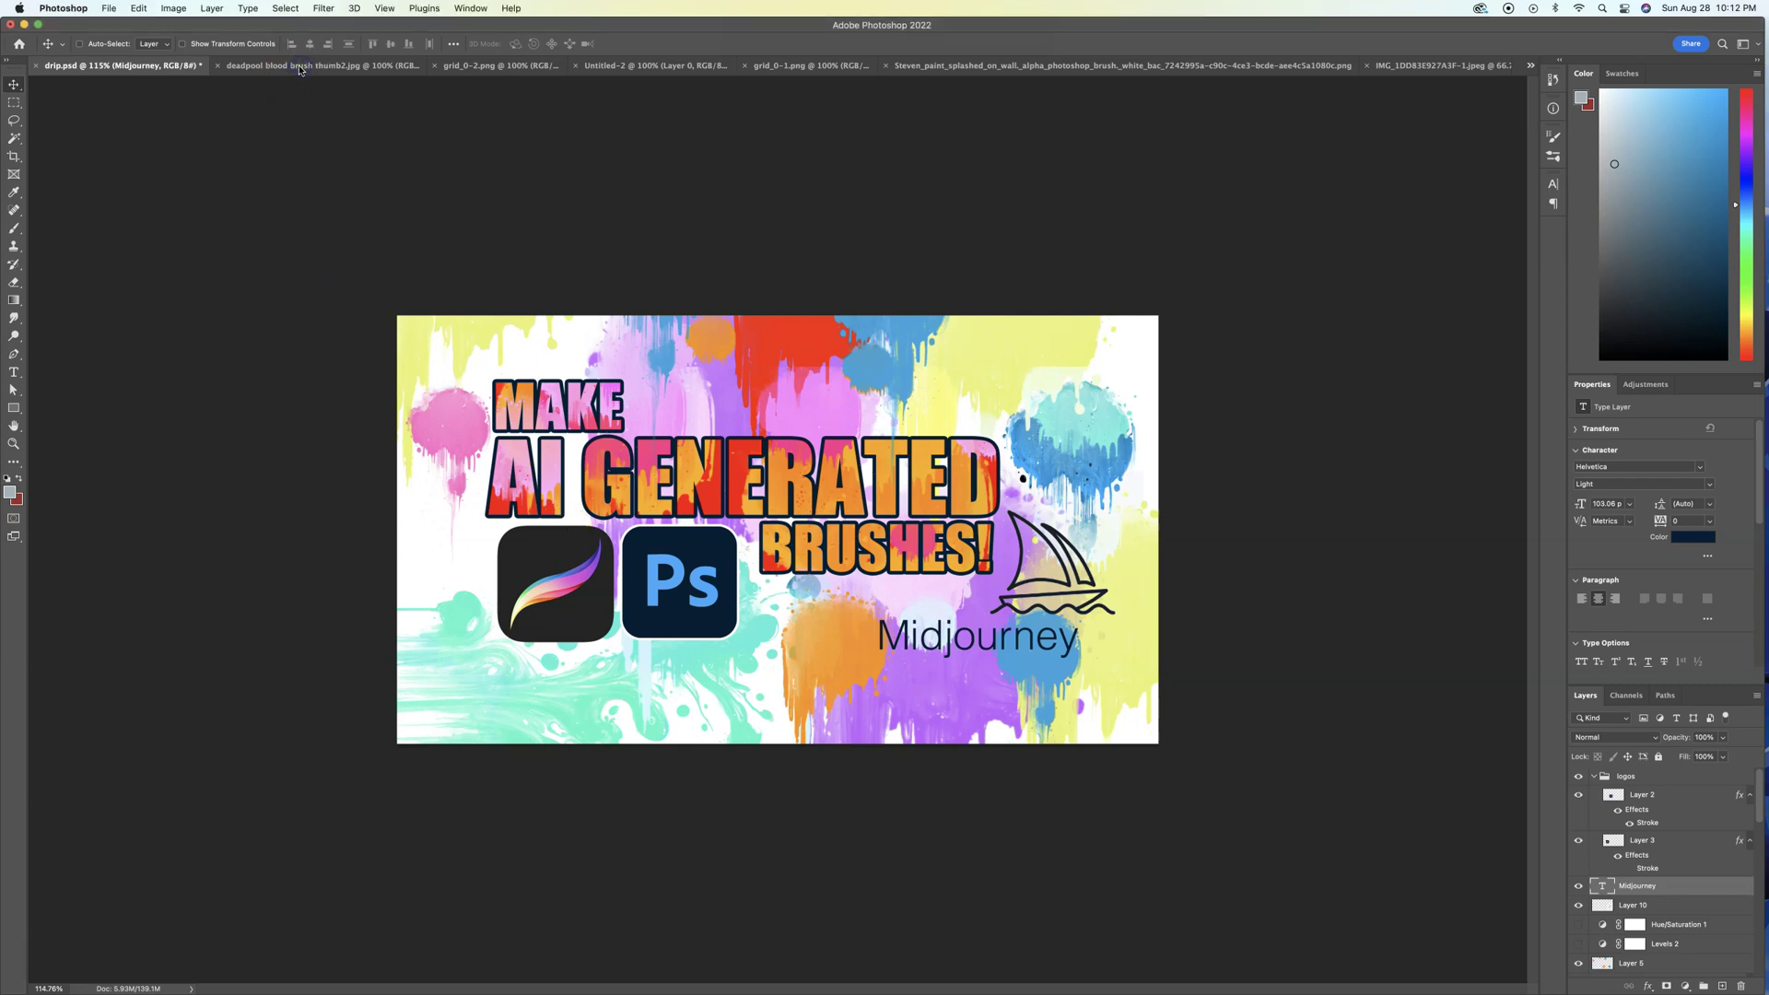
pyautogui.click(295, 69)
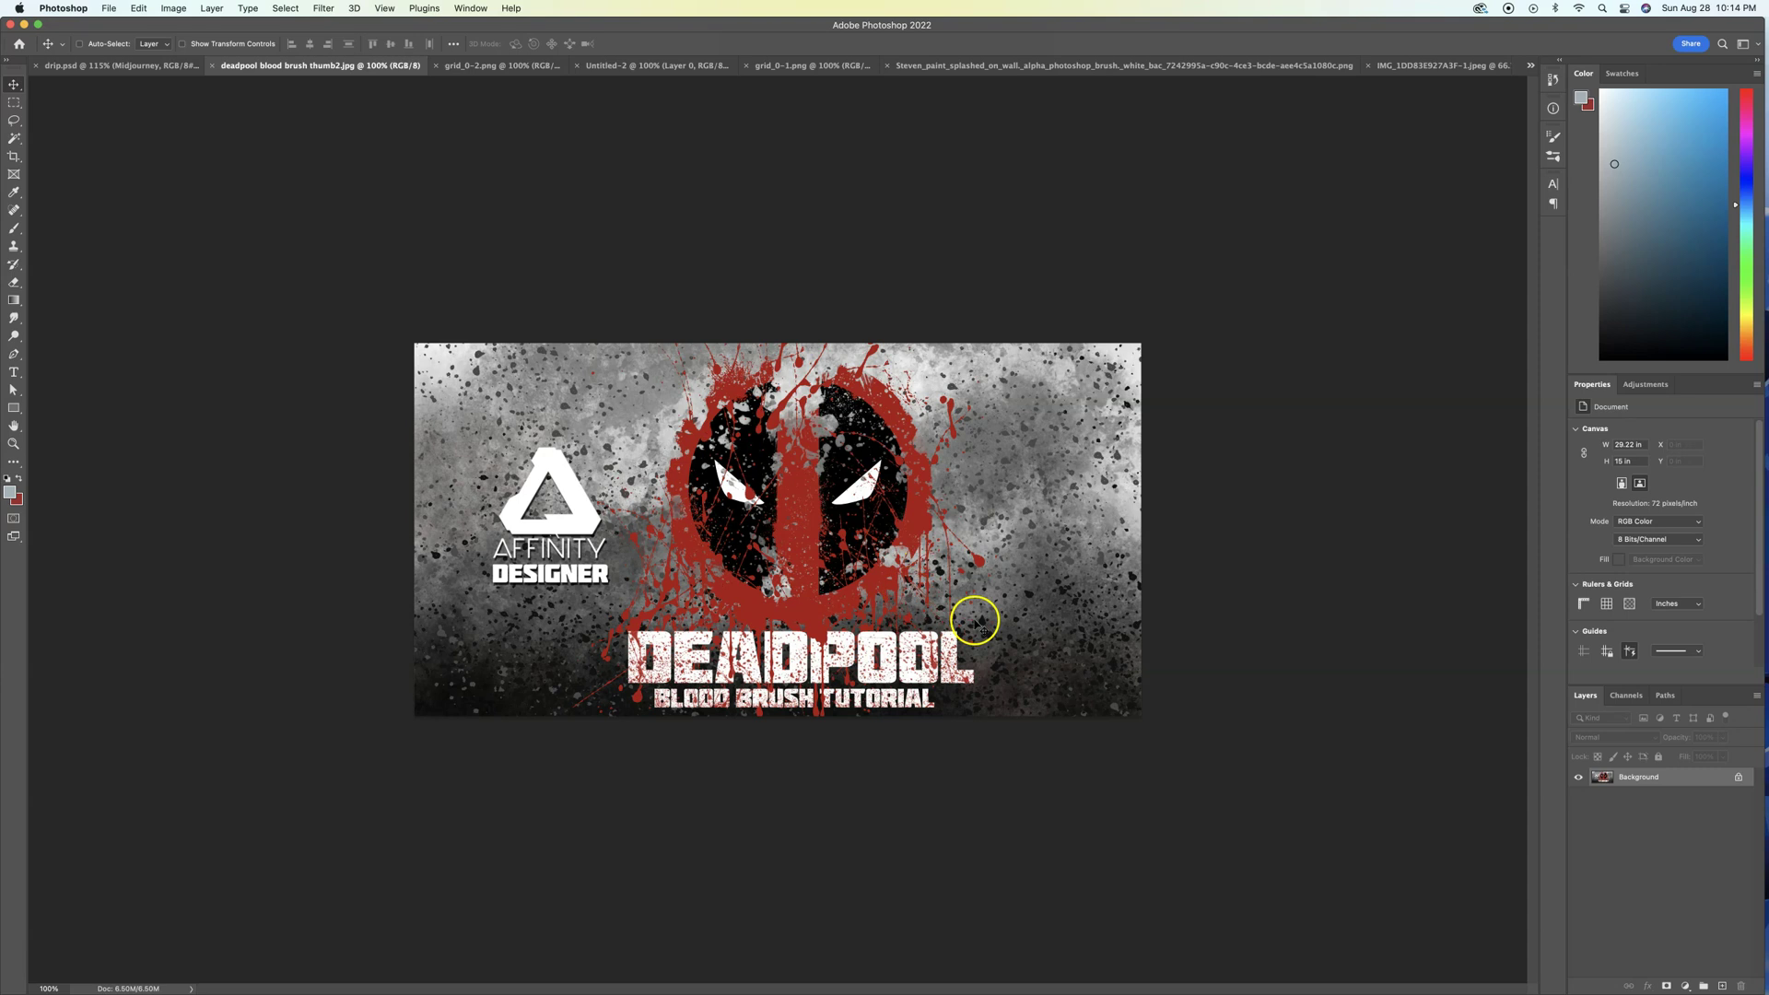
# - Switch to the grid_0-2.png black ink drip image
pyautogui.click(501, 67)
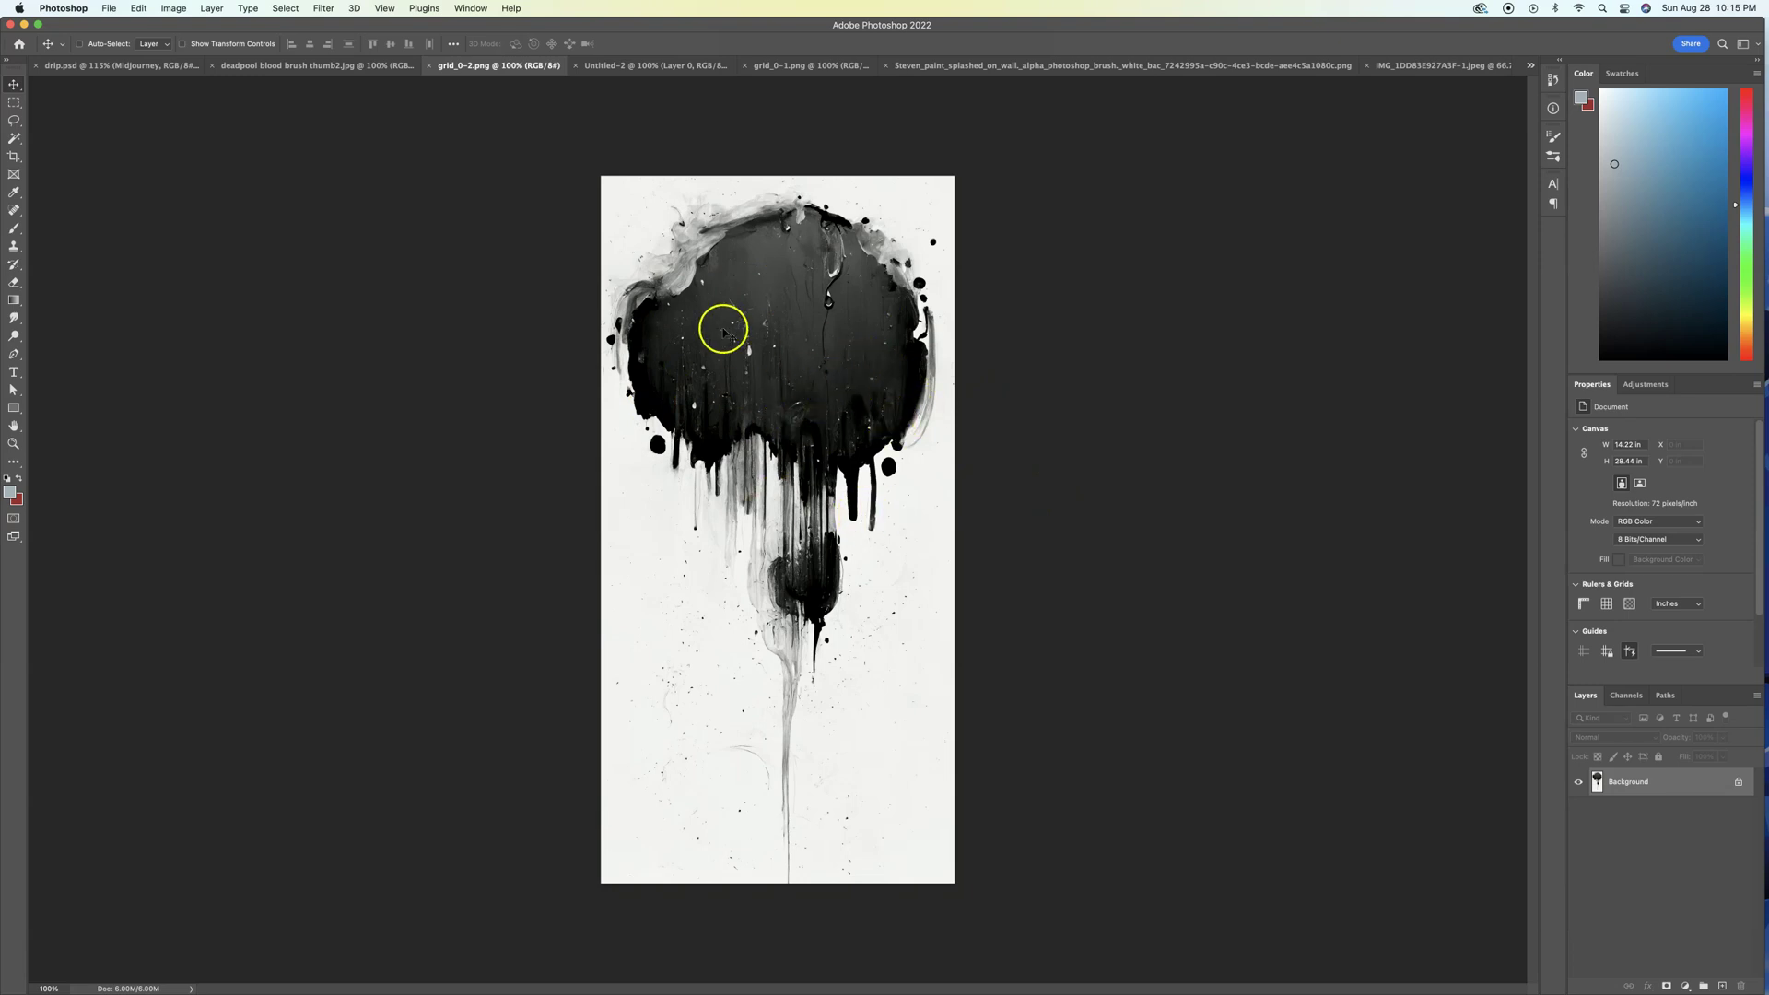
# - Show the Untitled-2 document with the paint-splash Midjourney prompt and reveal the Dock
pyautogui.click(633, 70)
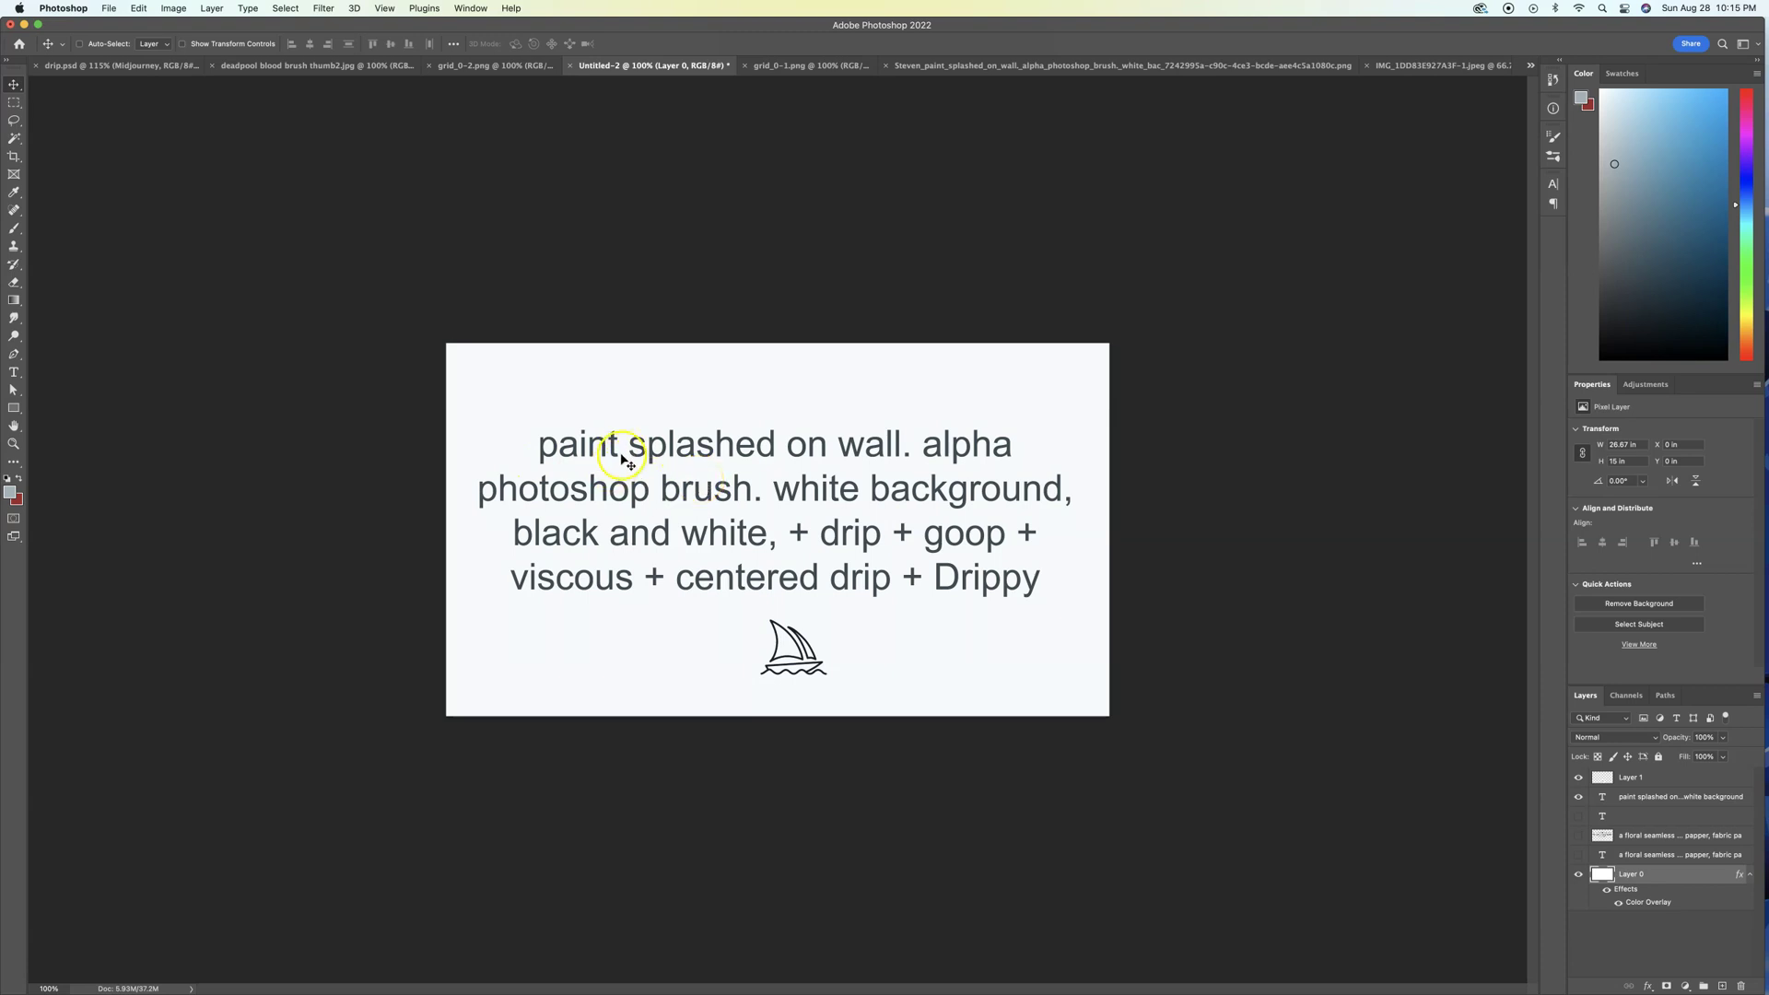
pyautogui.moveTo(940, 990)
pyautogui.moveTo(866, 992)
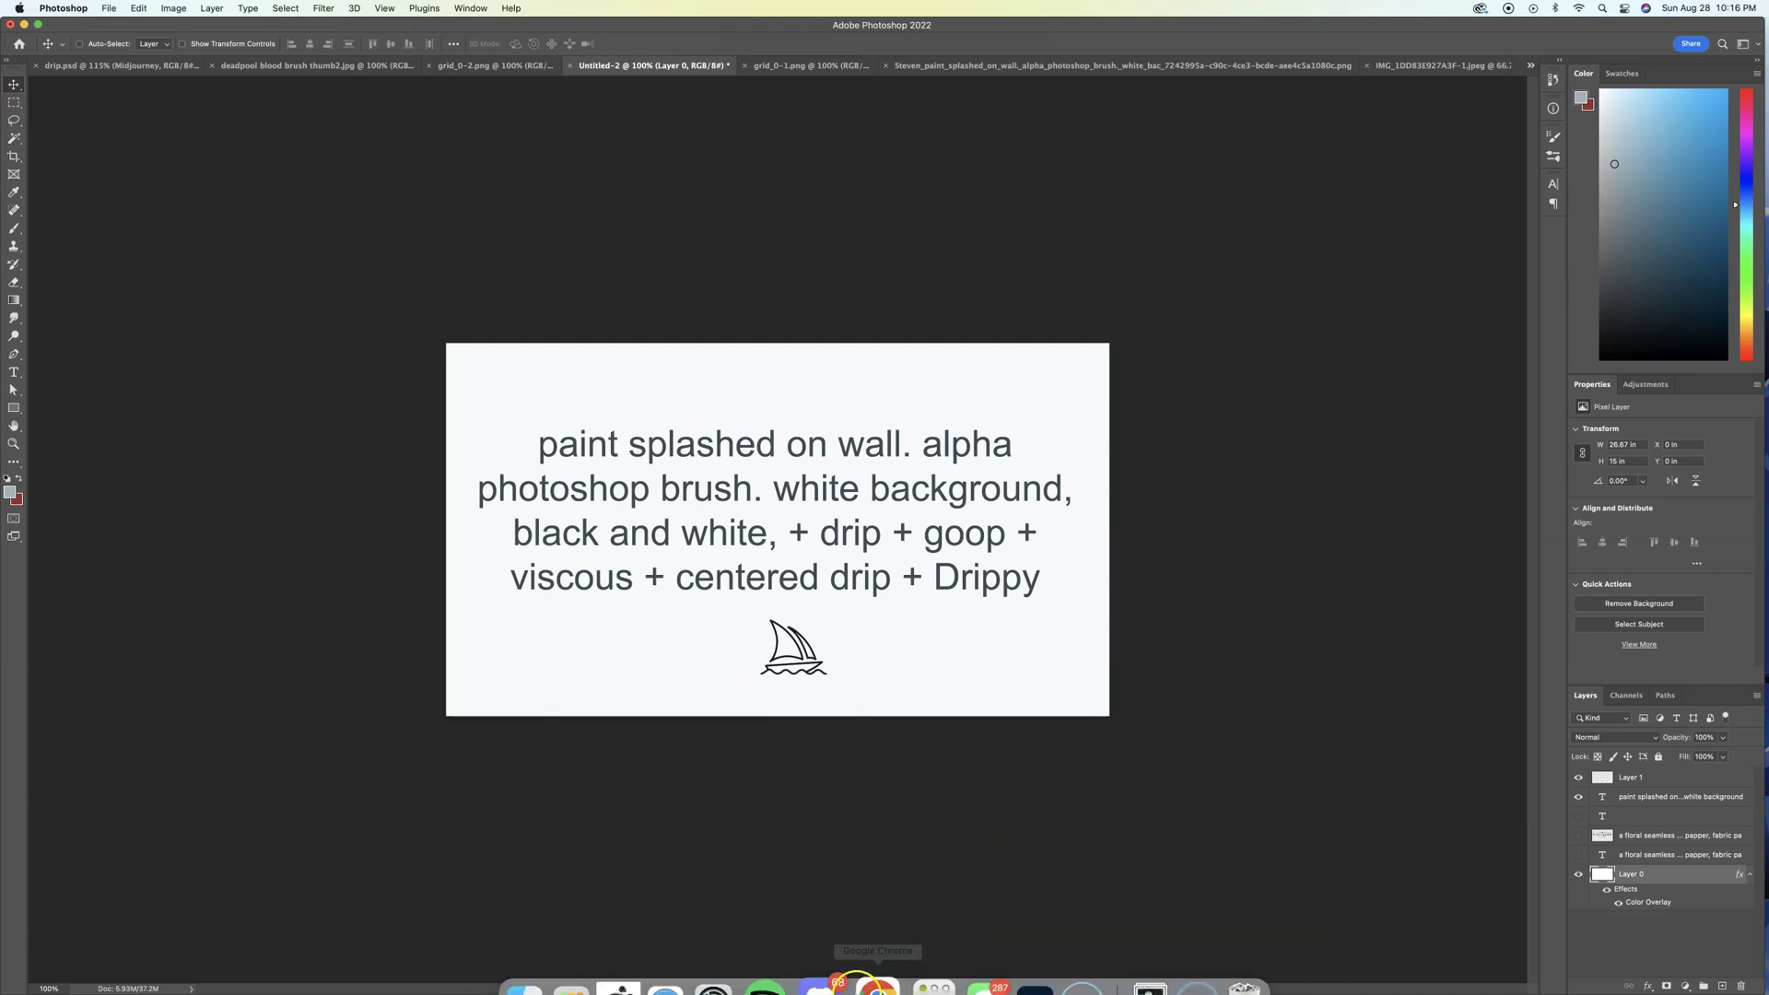
pyautogui.click(689, 946)
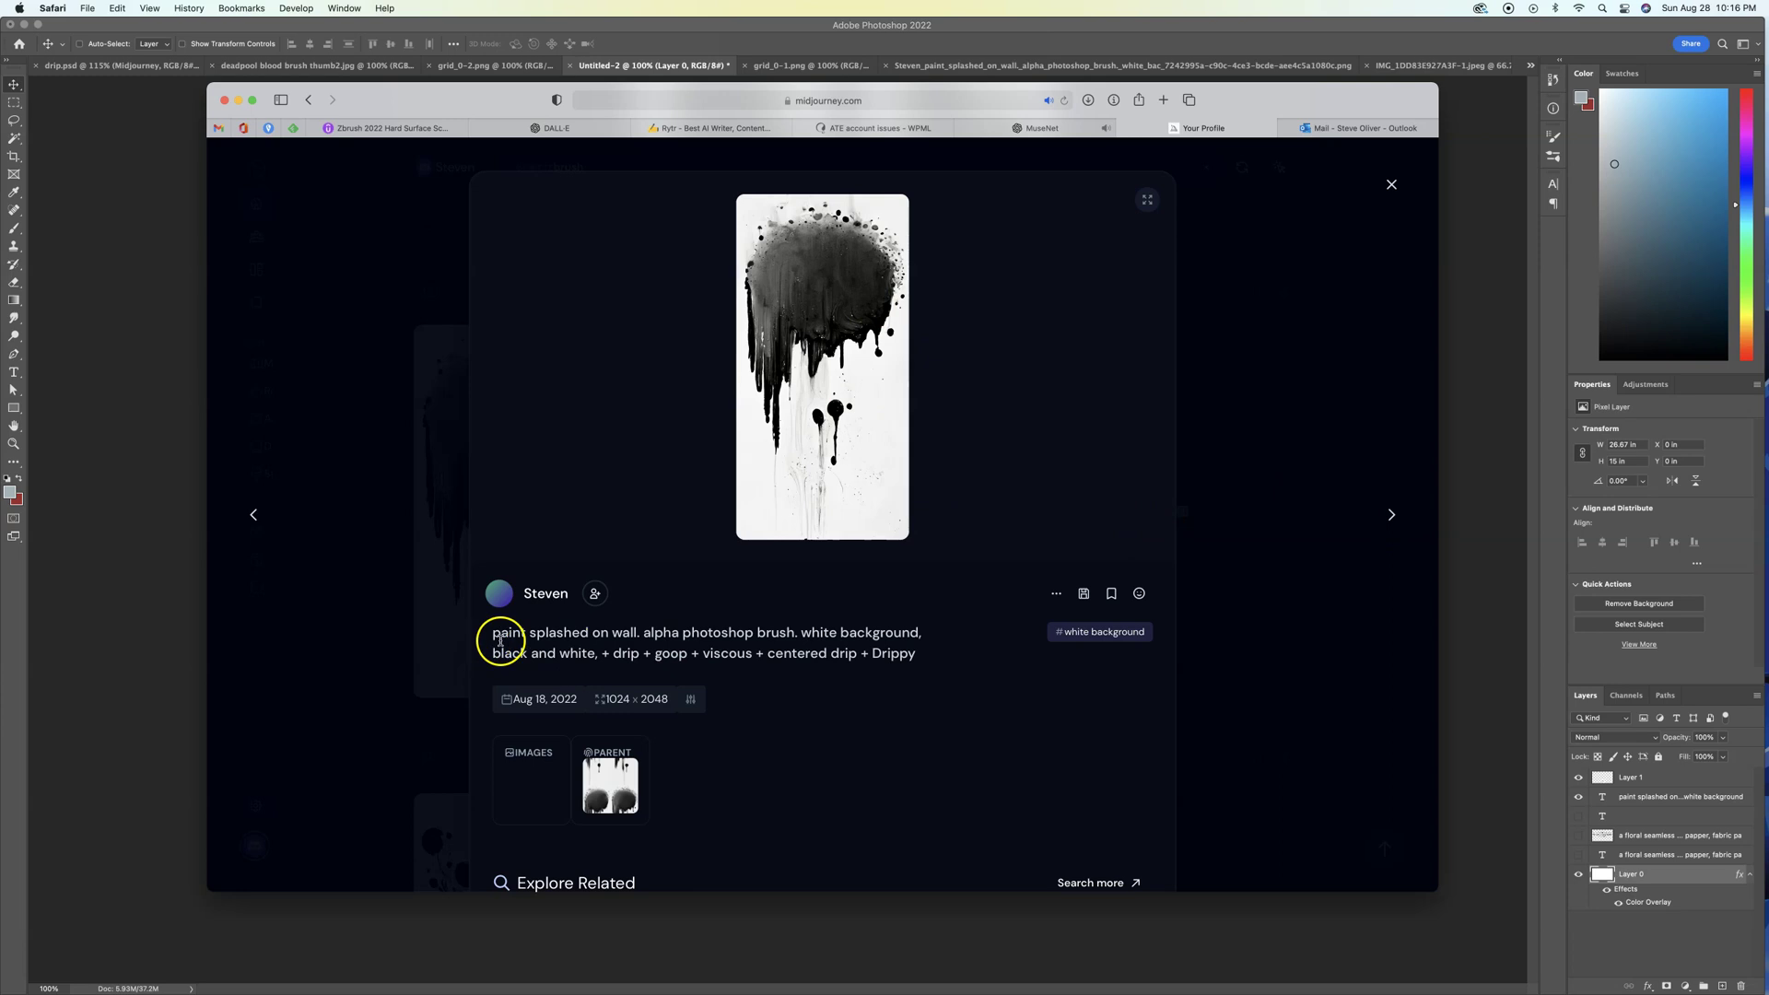
pyautogui.click(1391, 518)
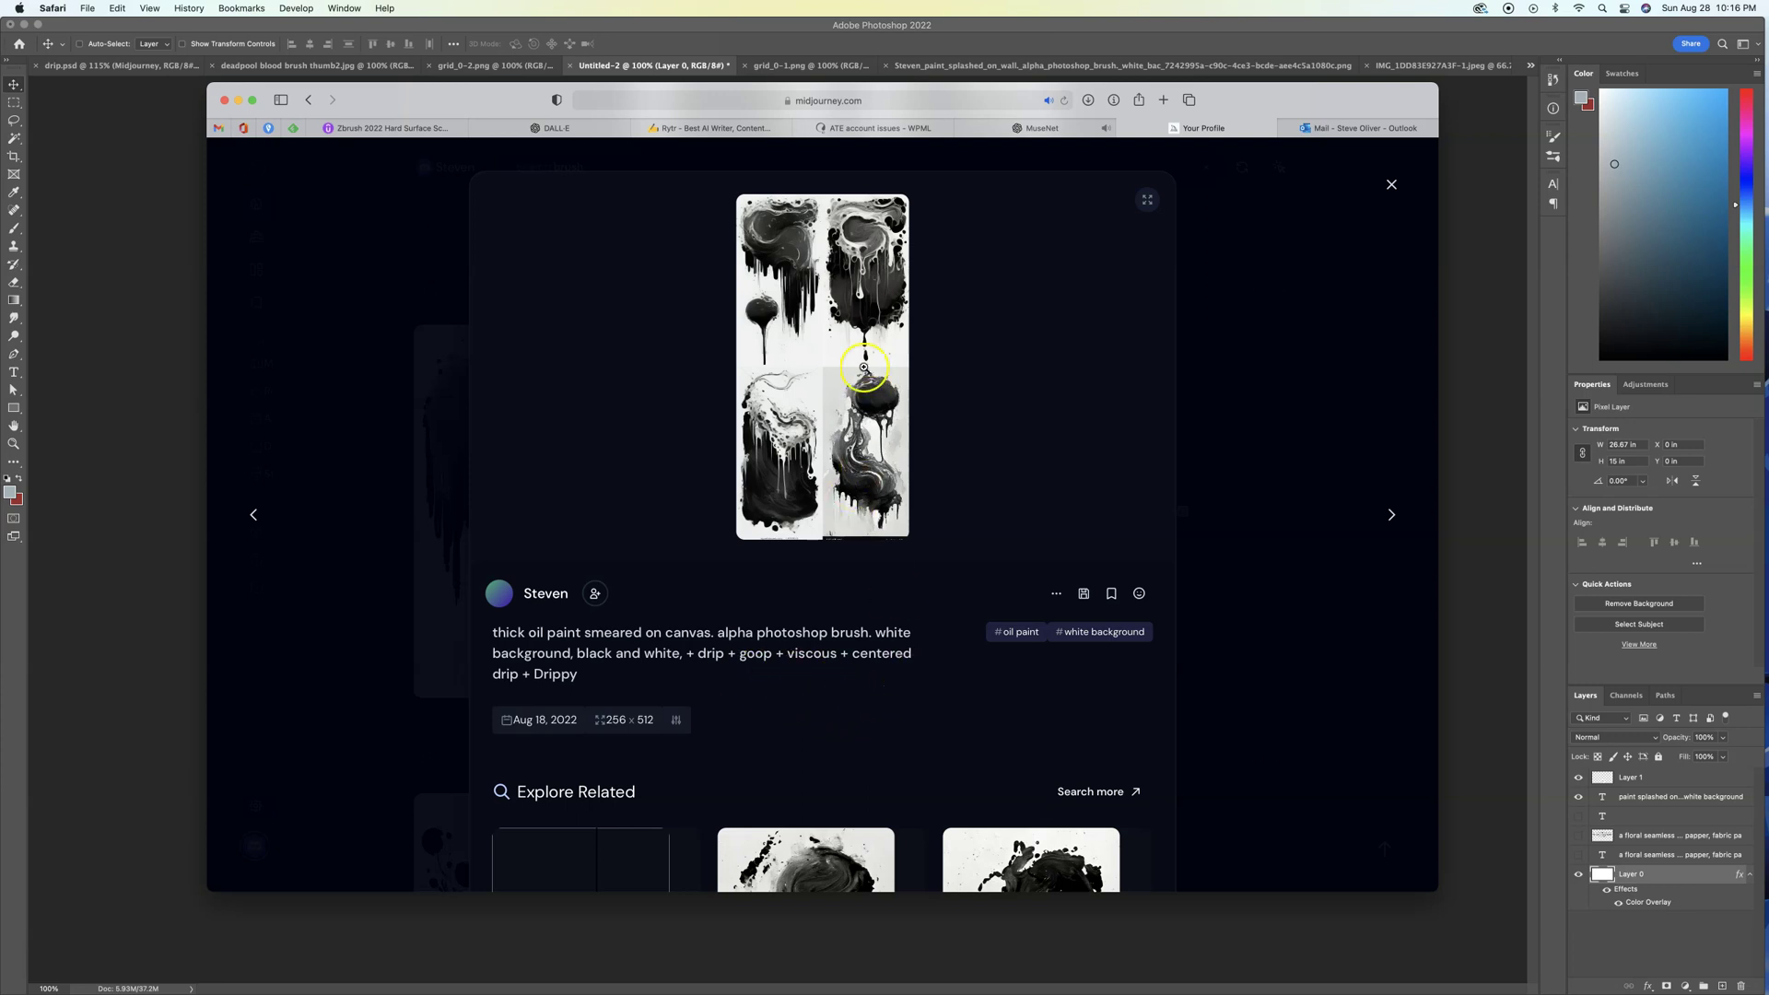
pyautogui.click(1391, 514)
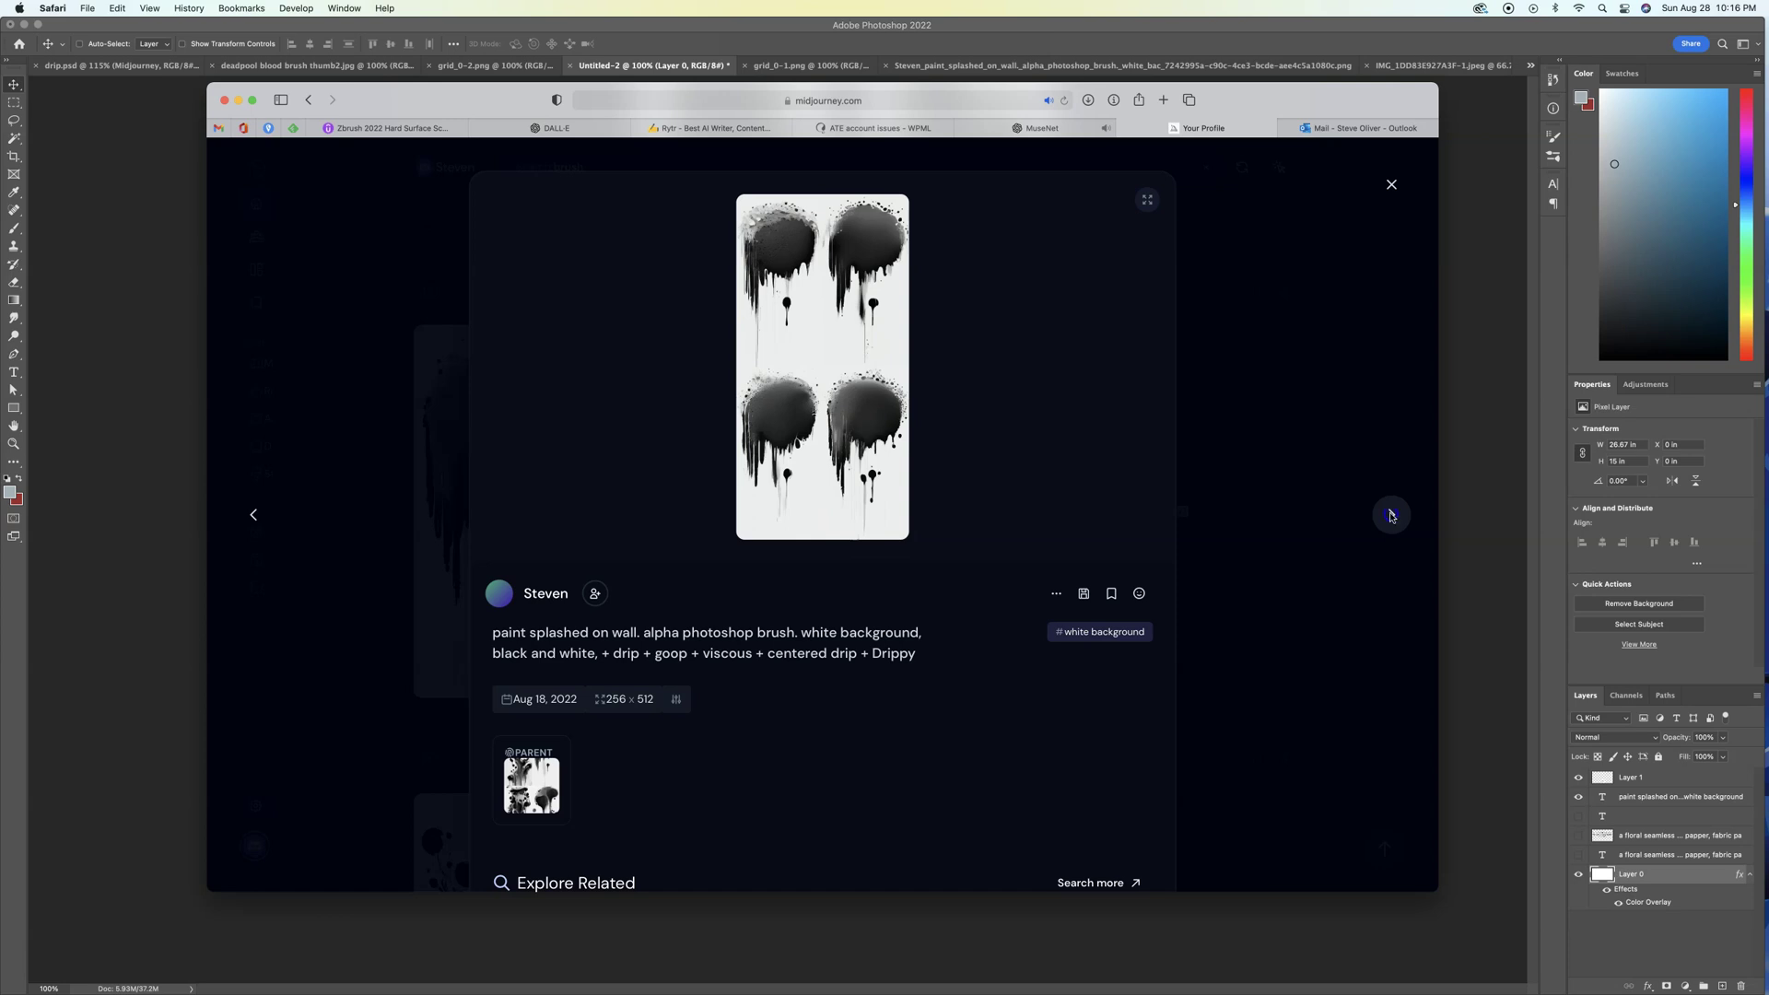
pyautogui.click(1391, 514)
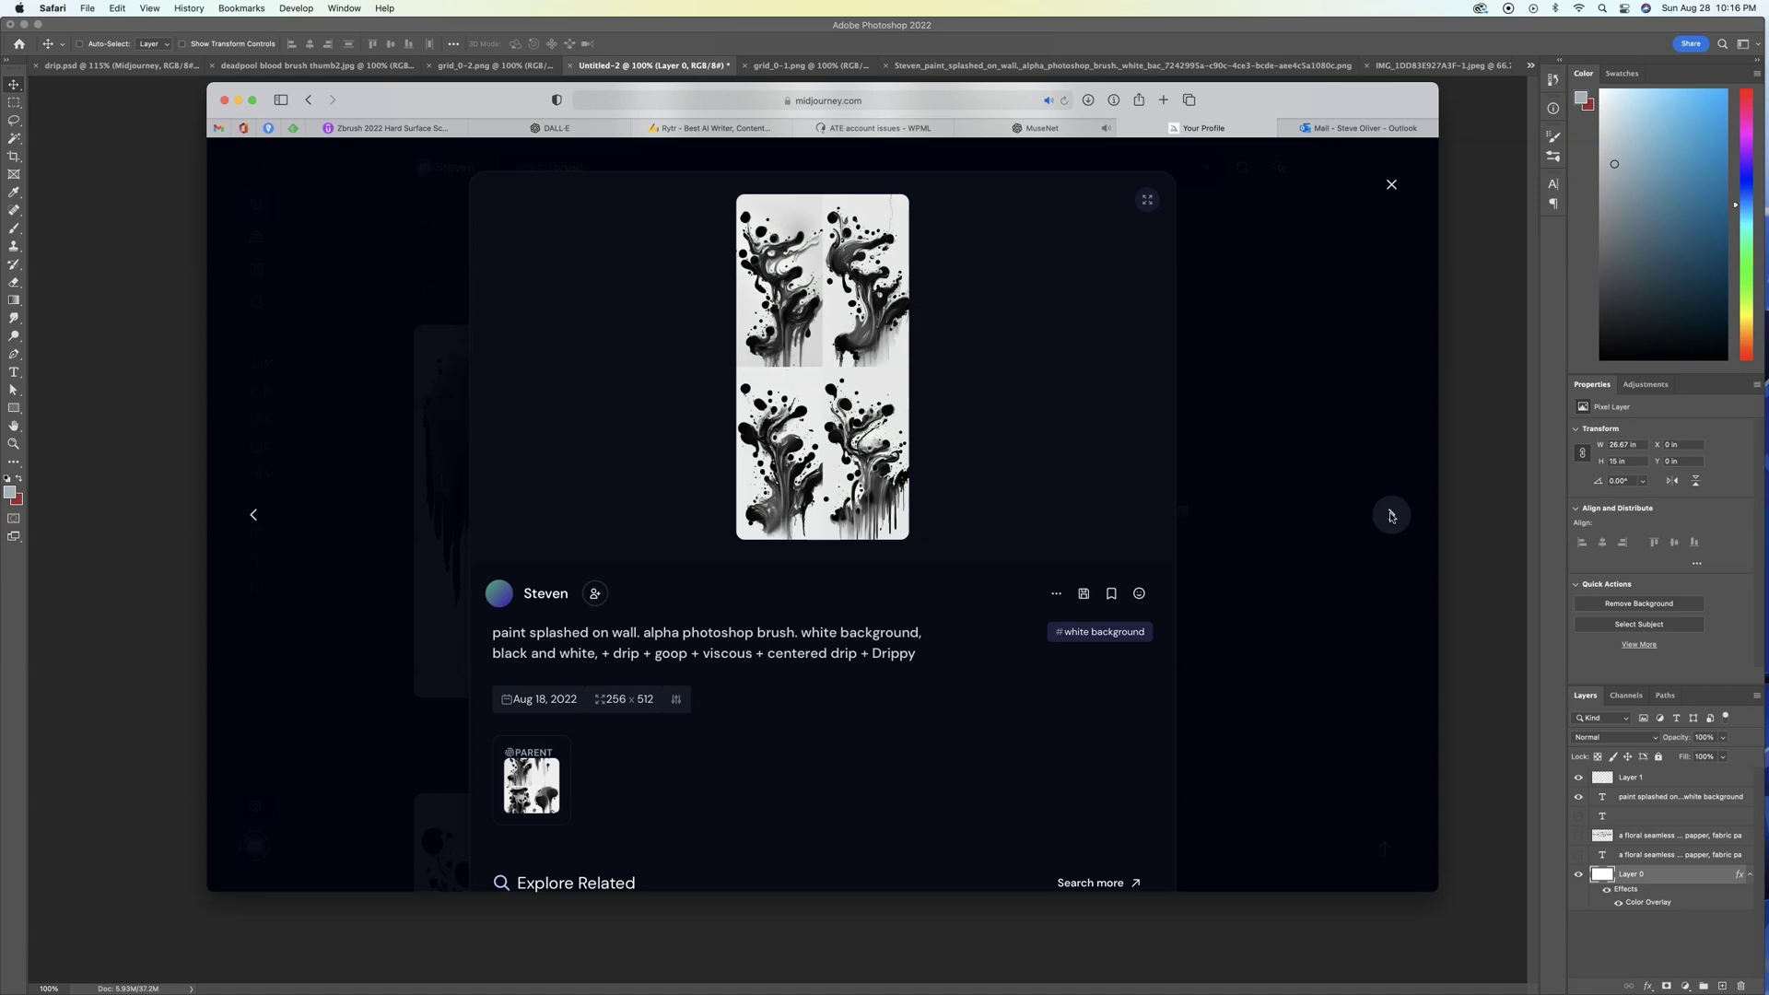
pyautogui.click(1391, 514)
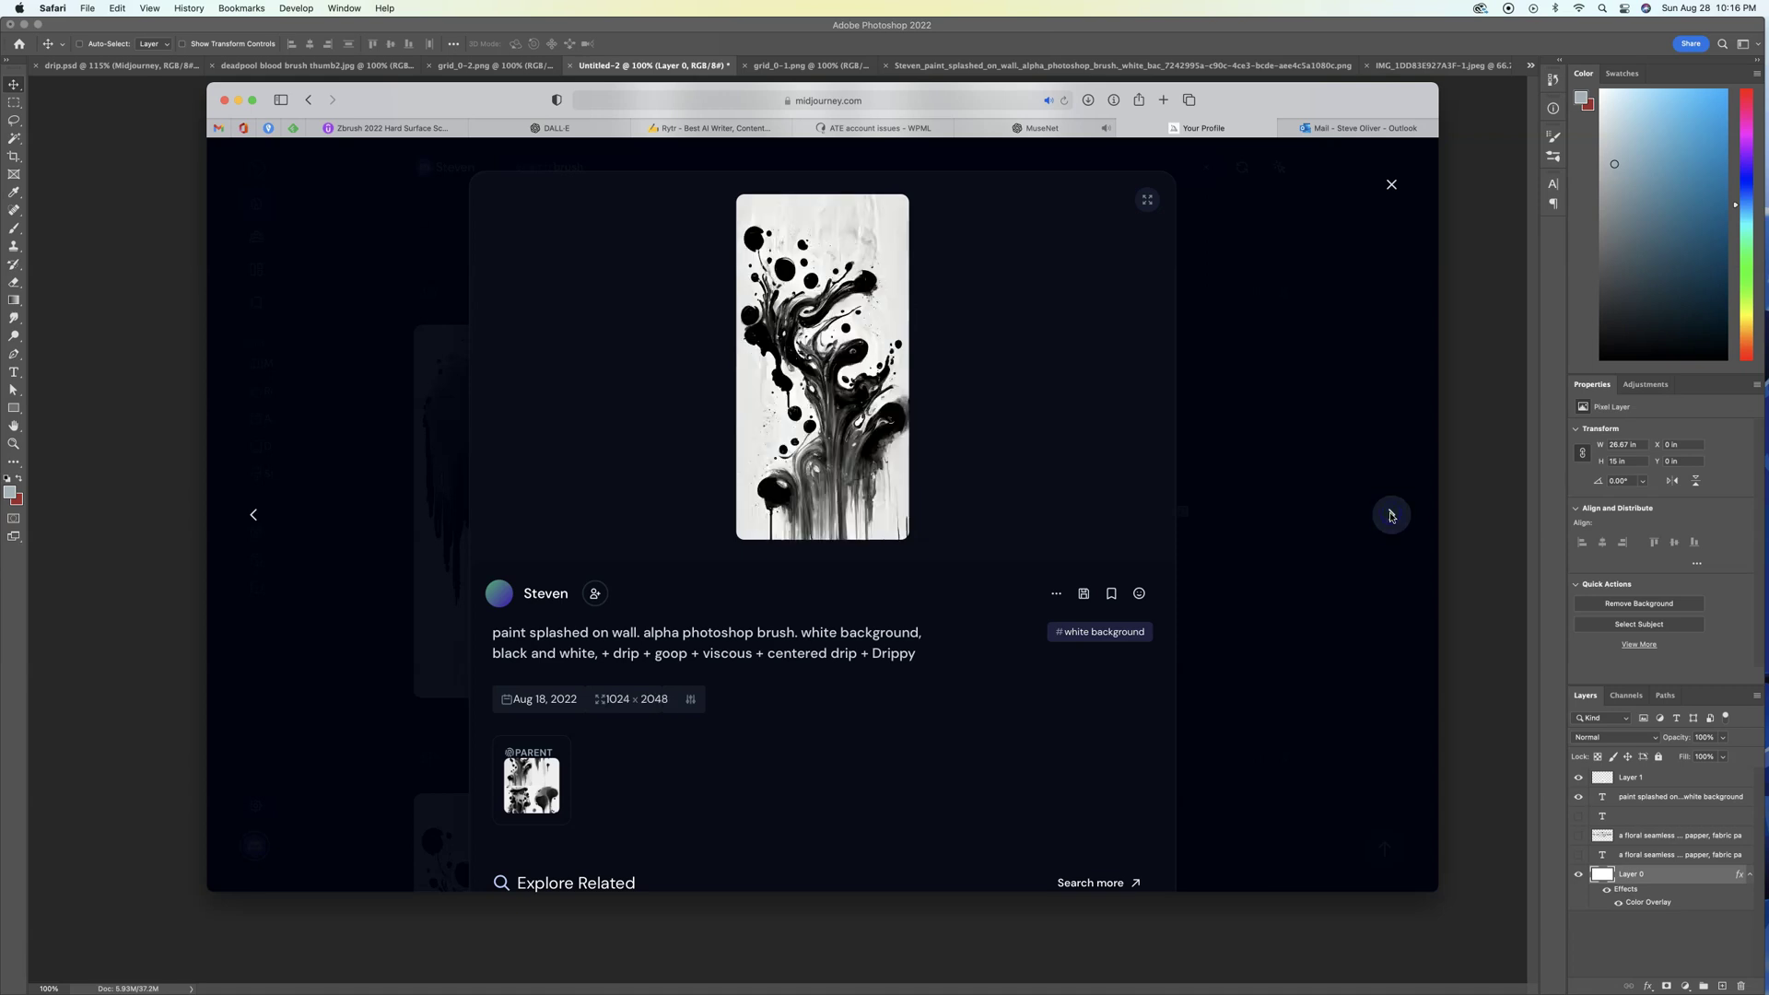
pyautogui.click(878, 277)
pyautogui.scroll(-1, 833, 279)
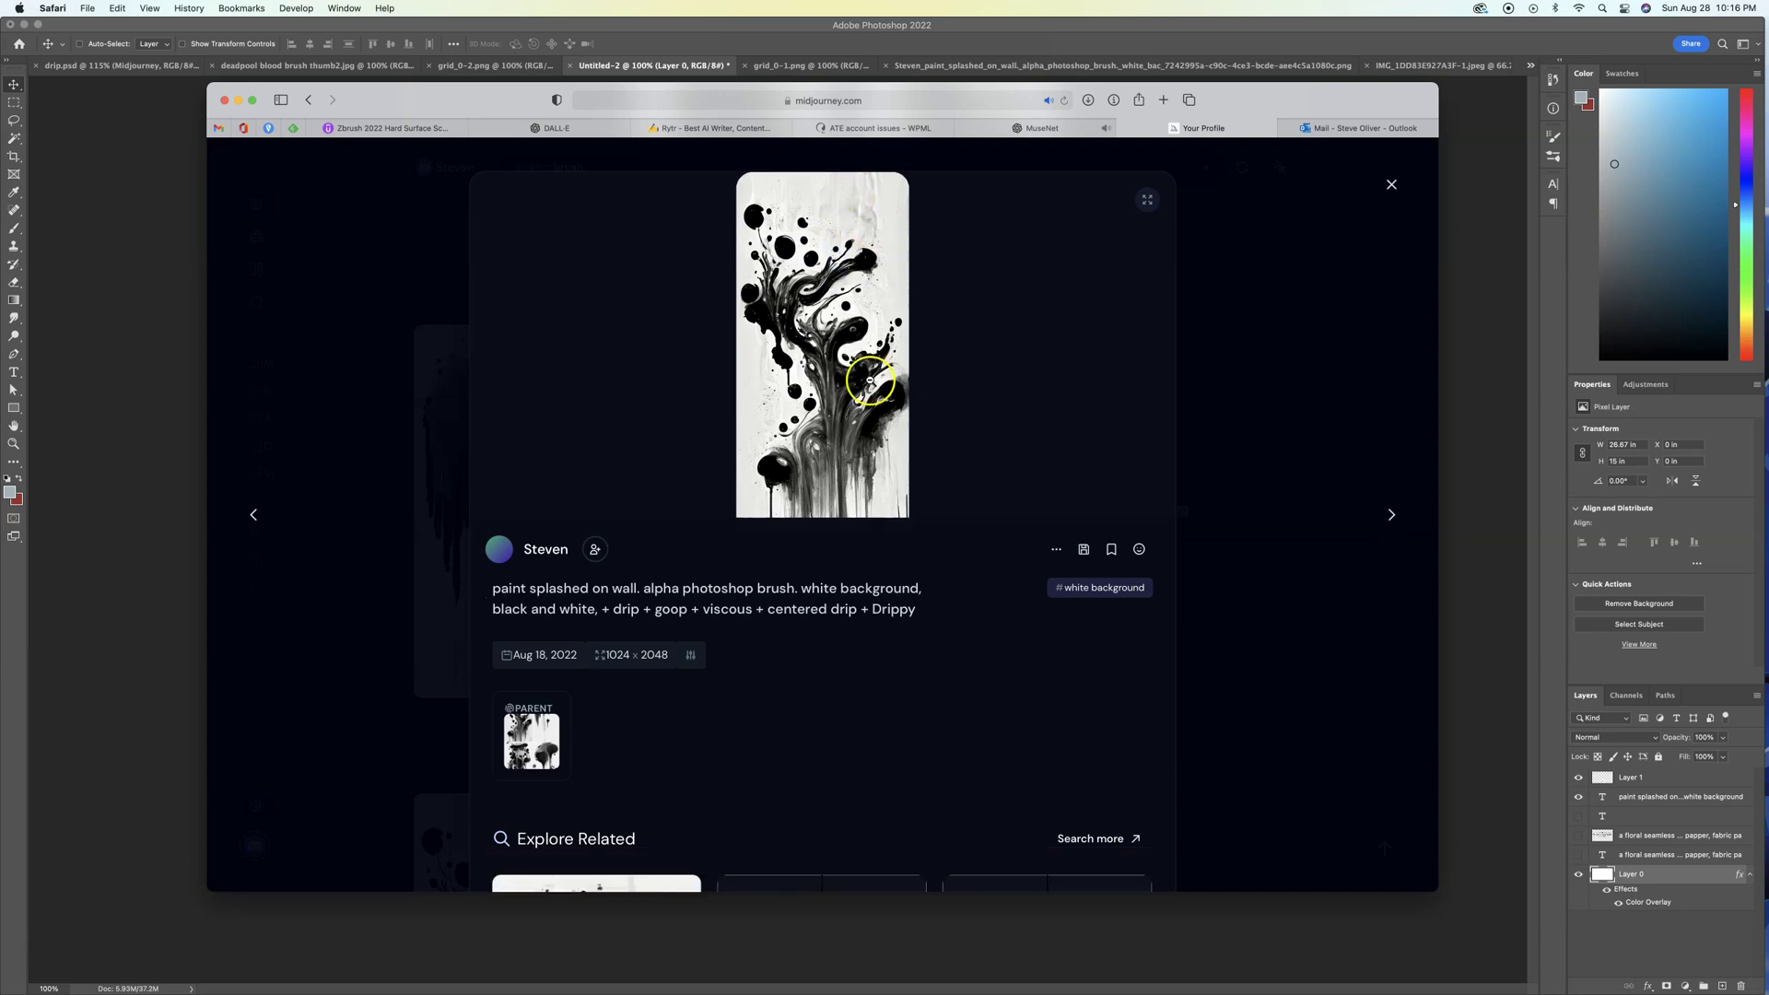
pyautogui.click(826, 355)
pyautogui.click(795, 210)
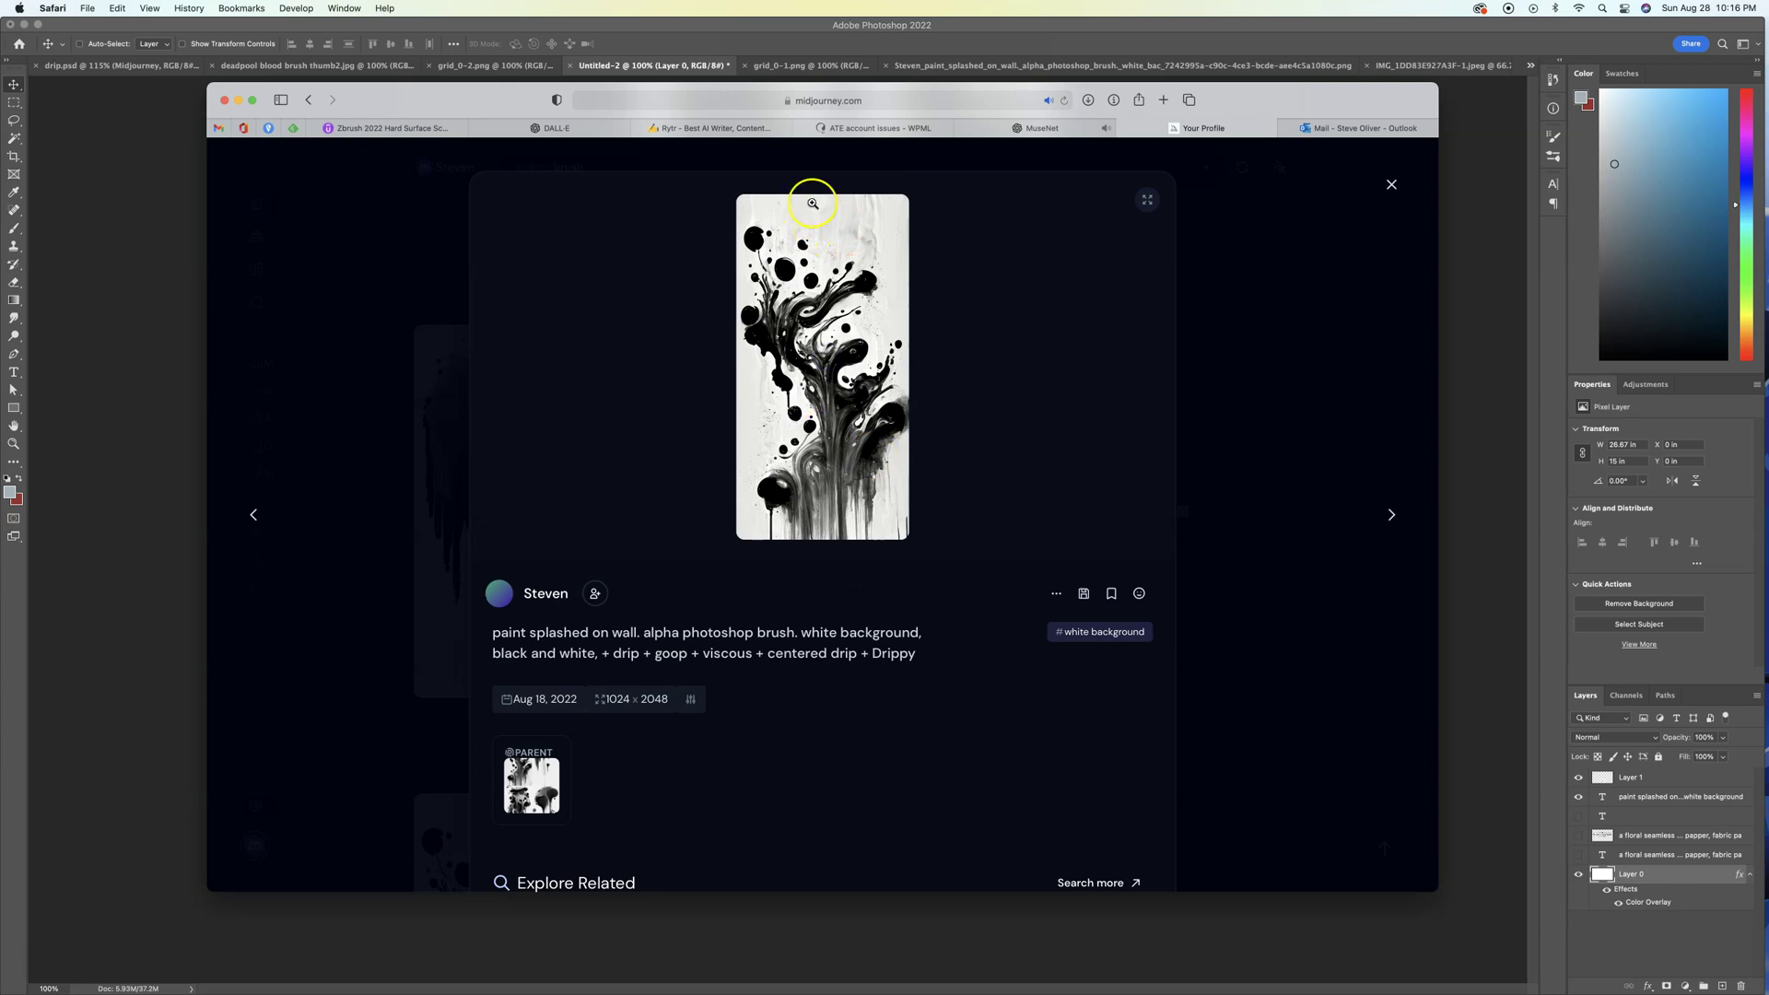
pyautogui.click(1391, 516)
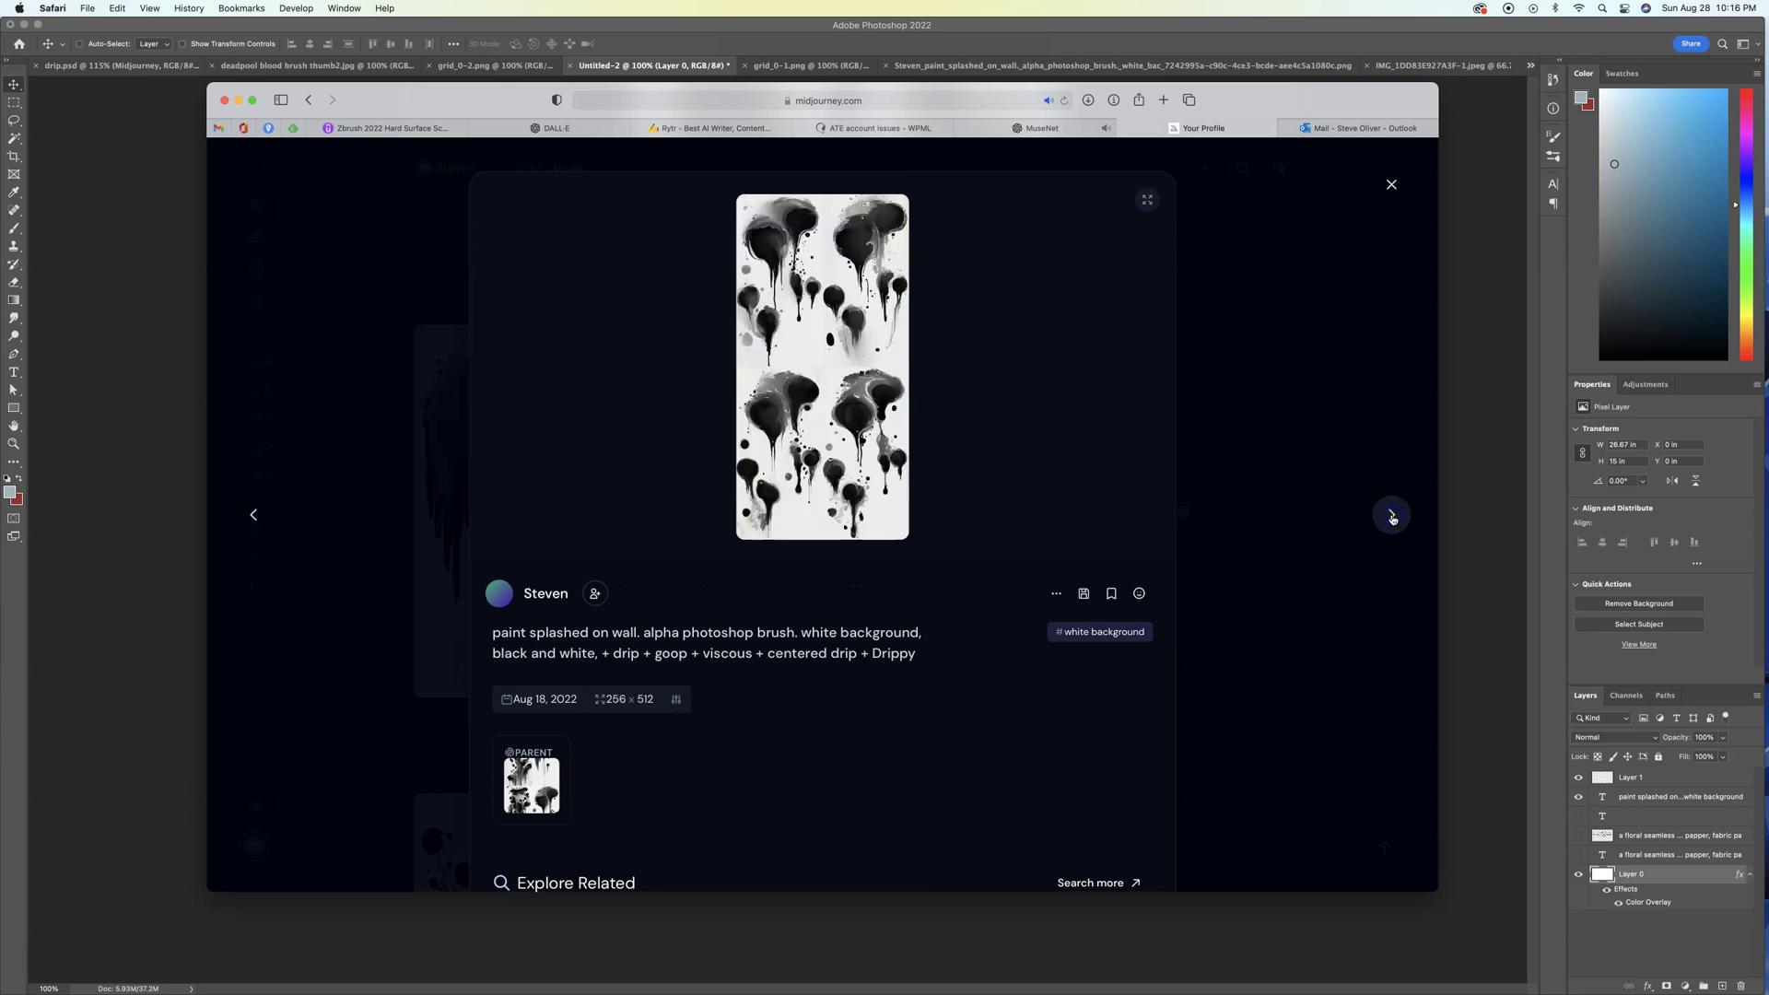
pyautogui.click(1391, 516)
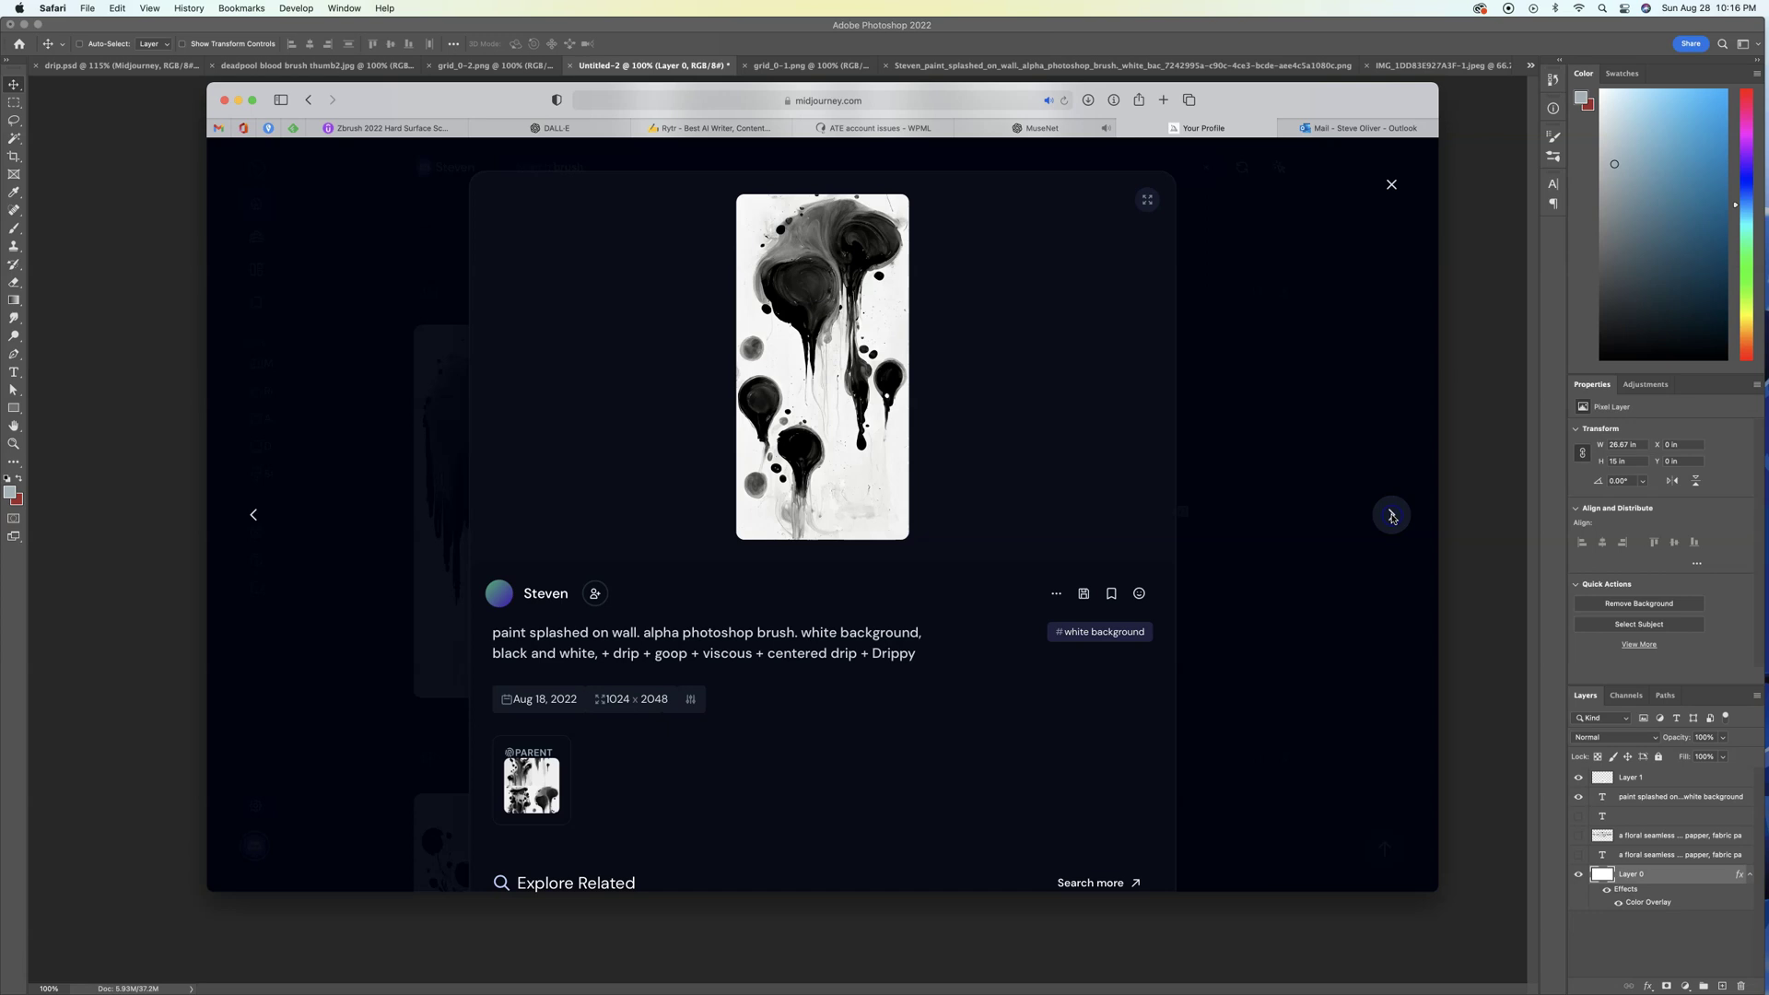
pyautogui.click(1391, 516)
pyautogui.click(1391, 516)
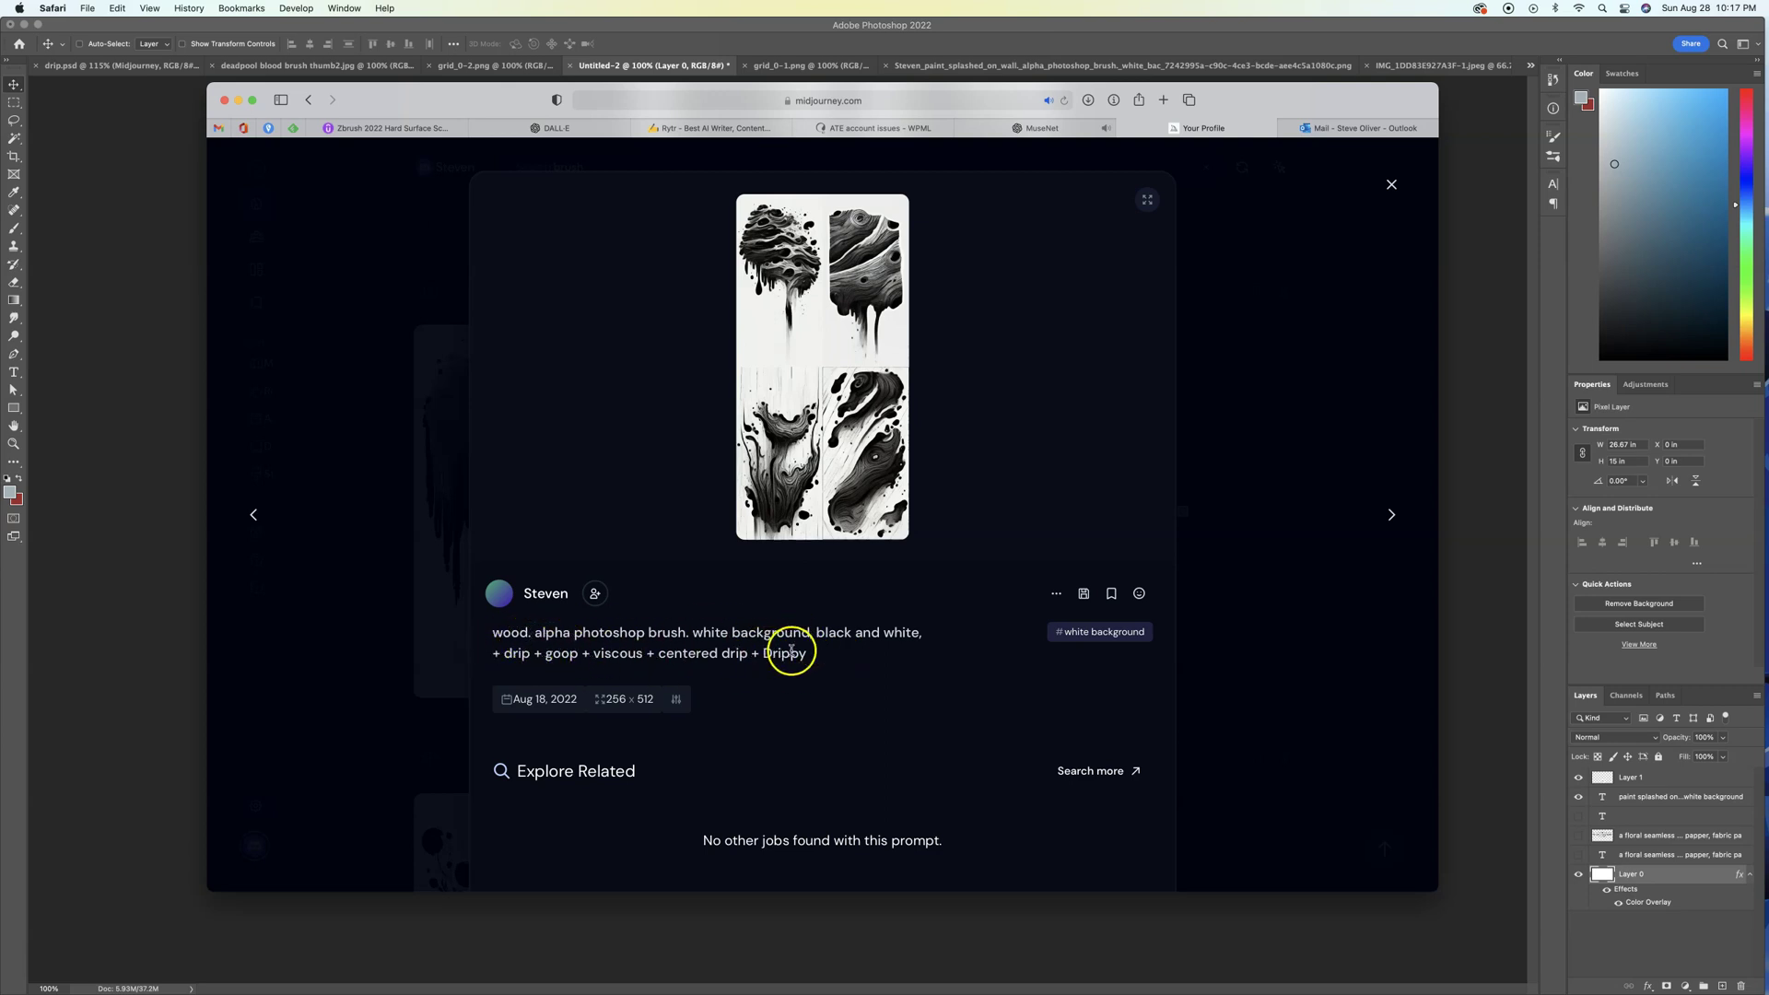
pyautogui.click(1391, 515)
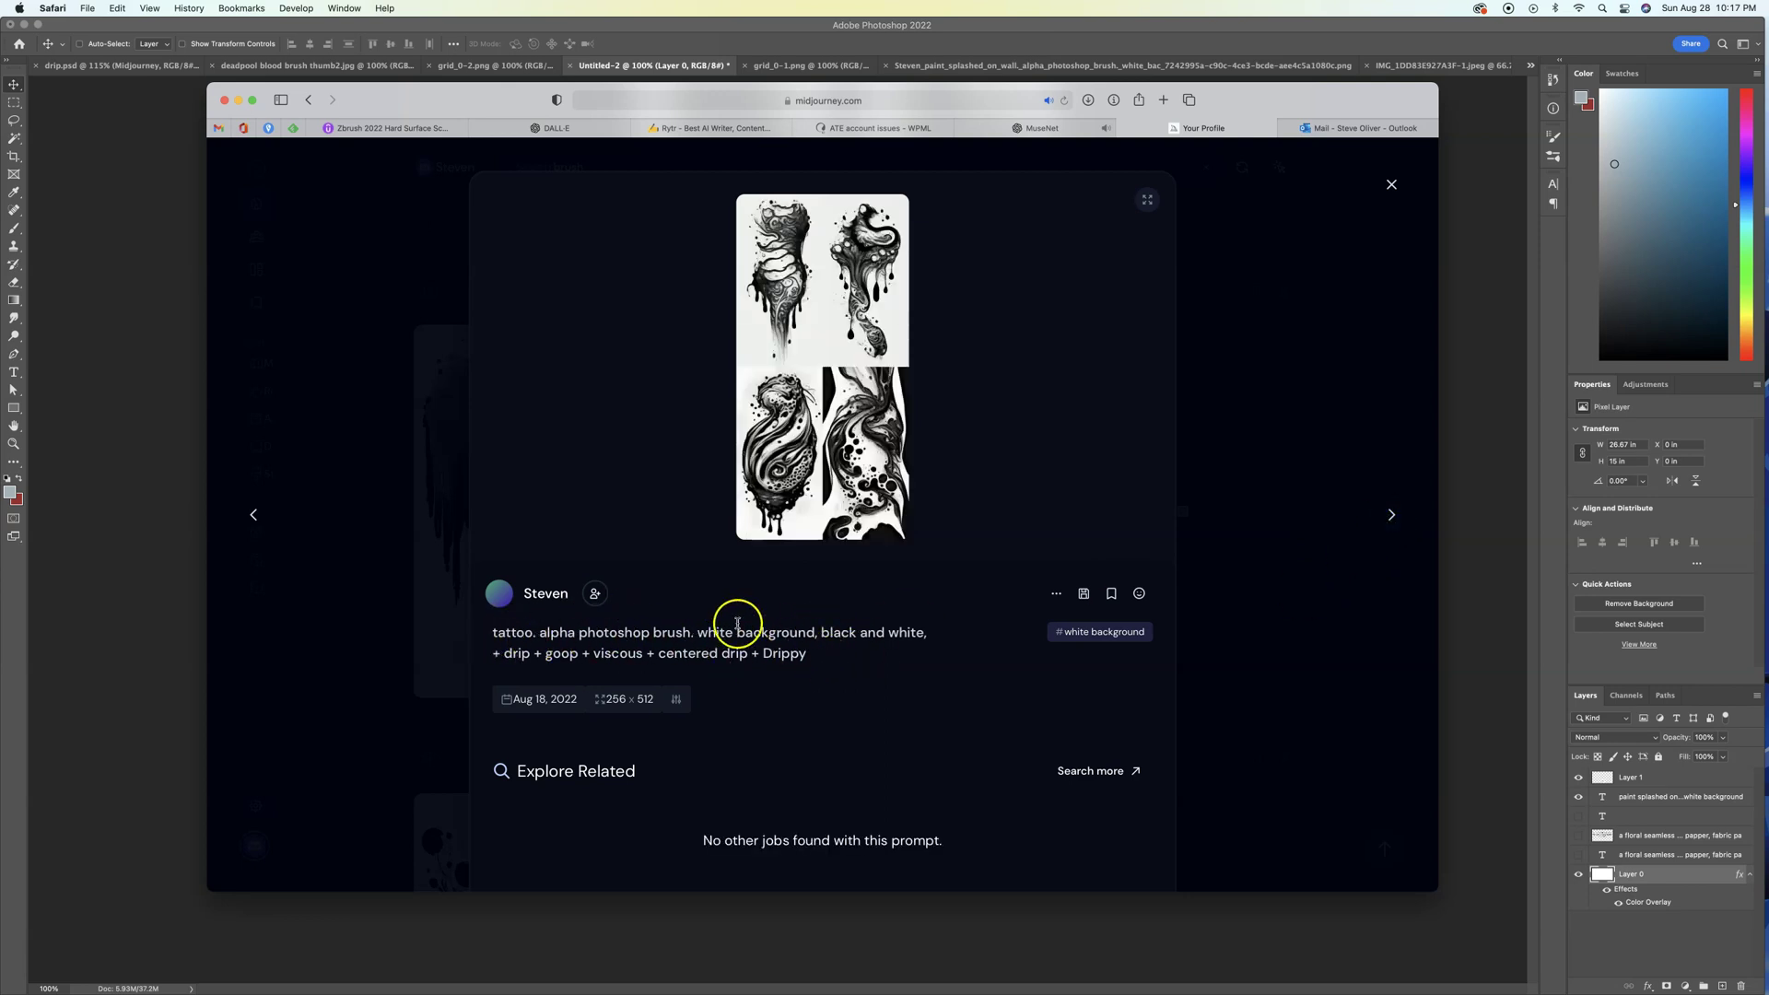
pyautogui.click(1391, 515)
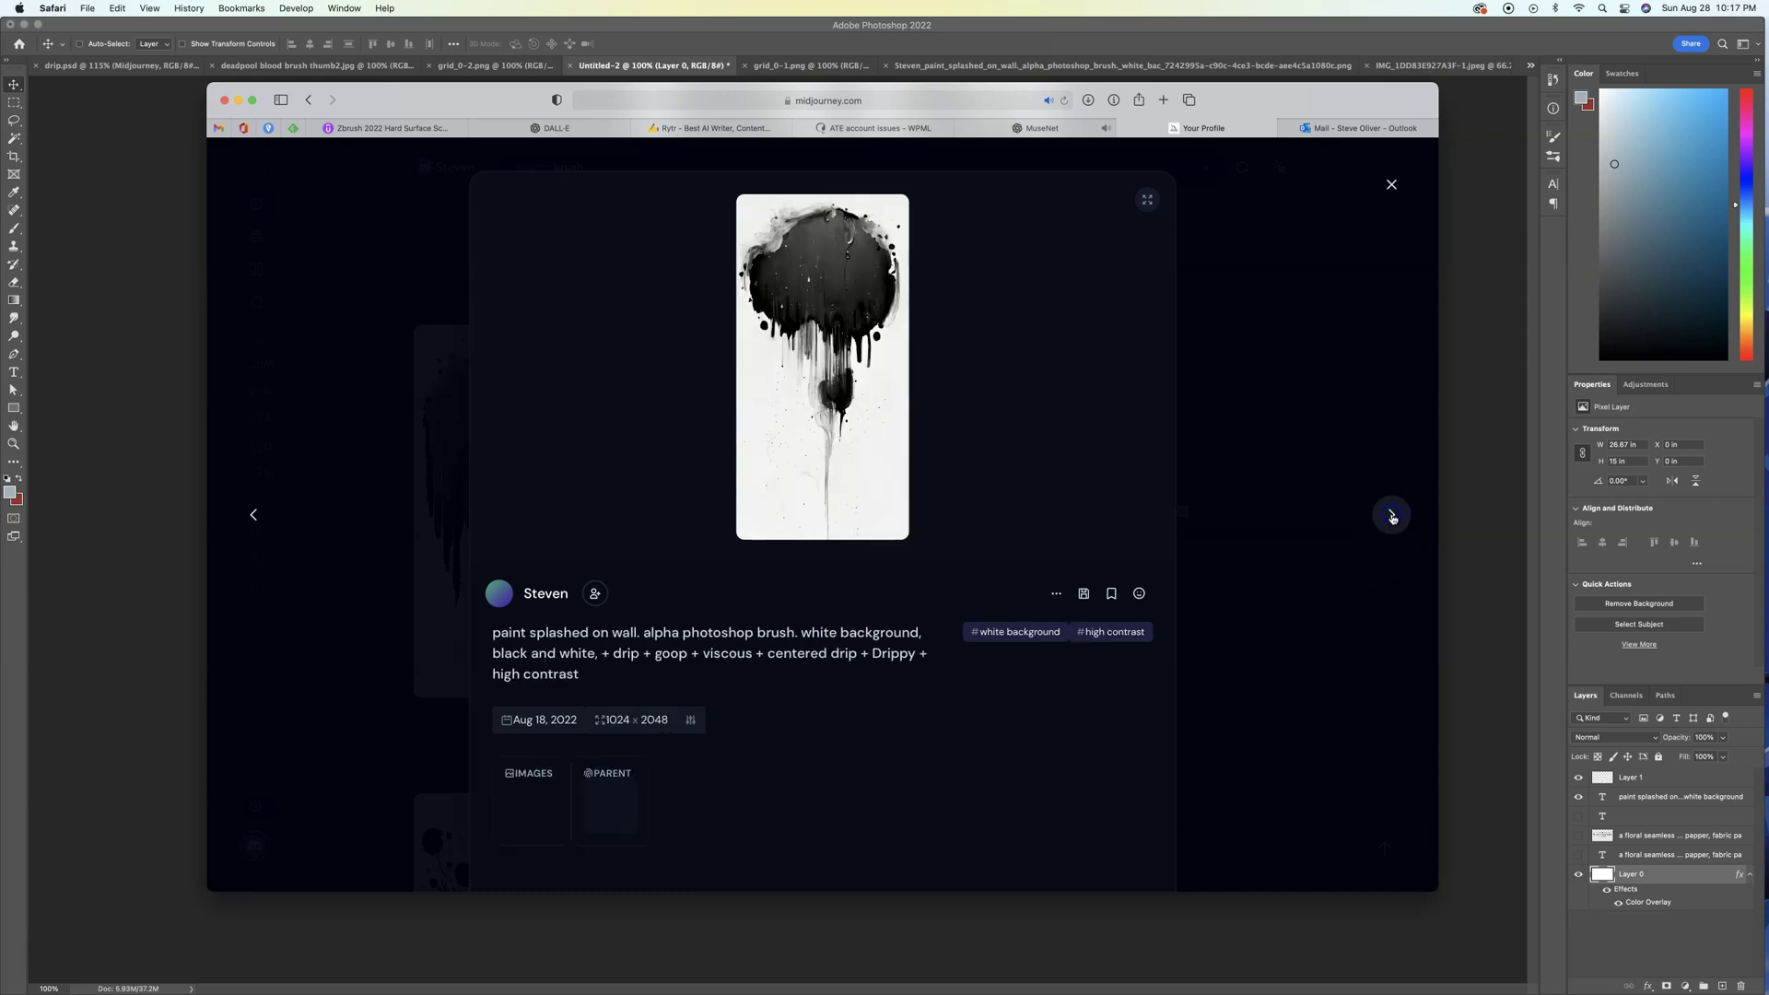
pyautogui.click(1391, 515)
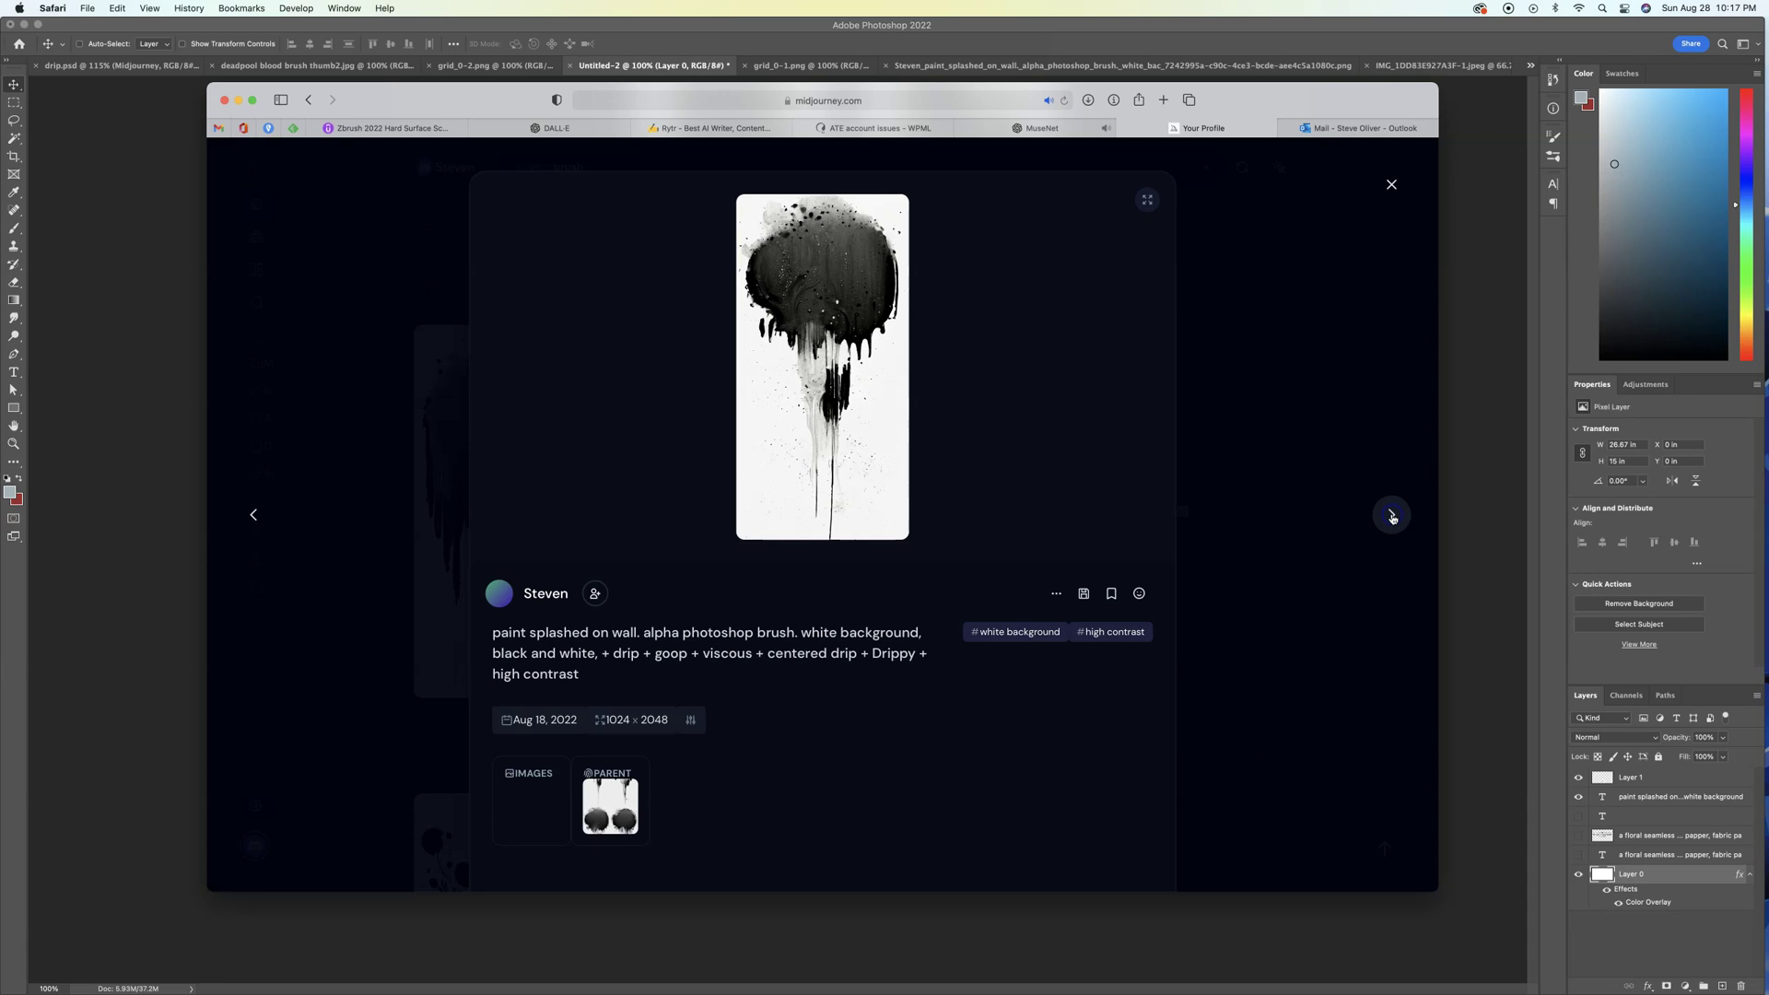
pyautogui.click(1392, 515)
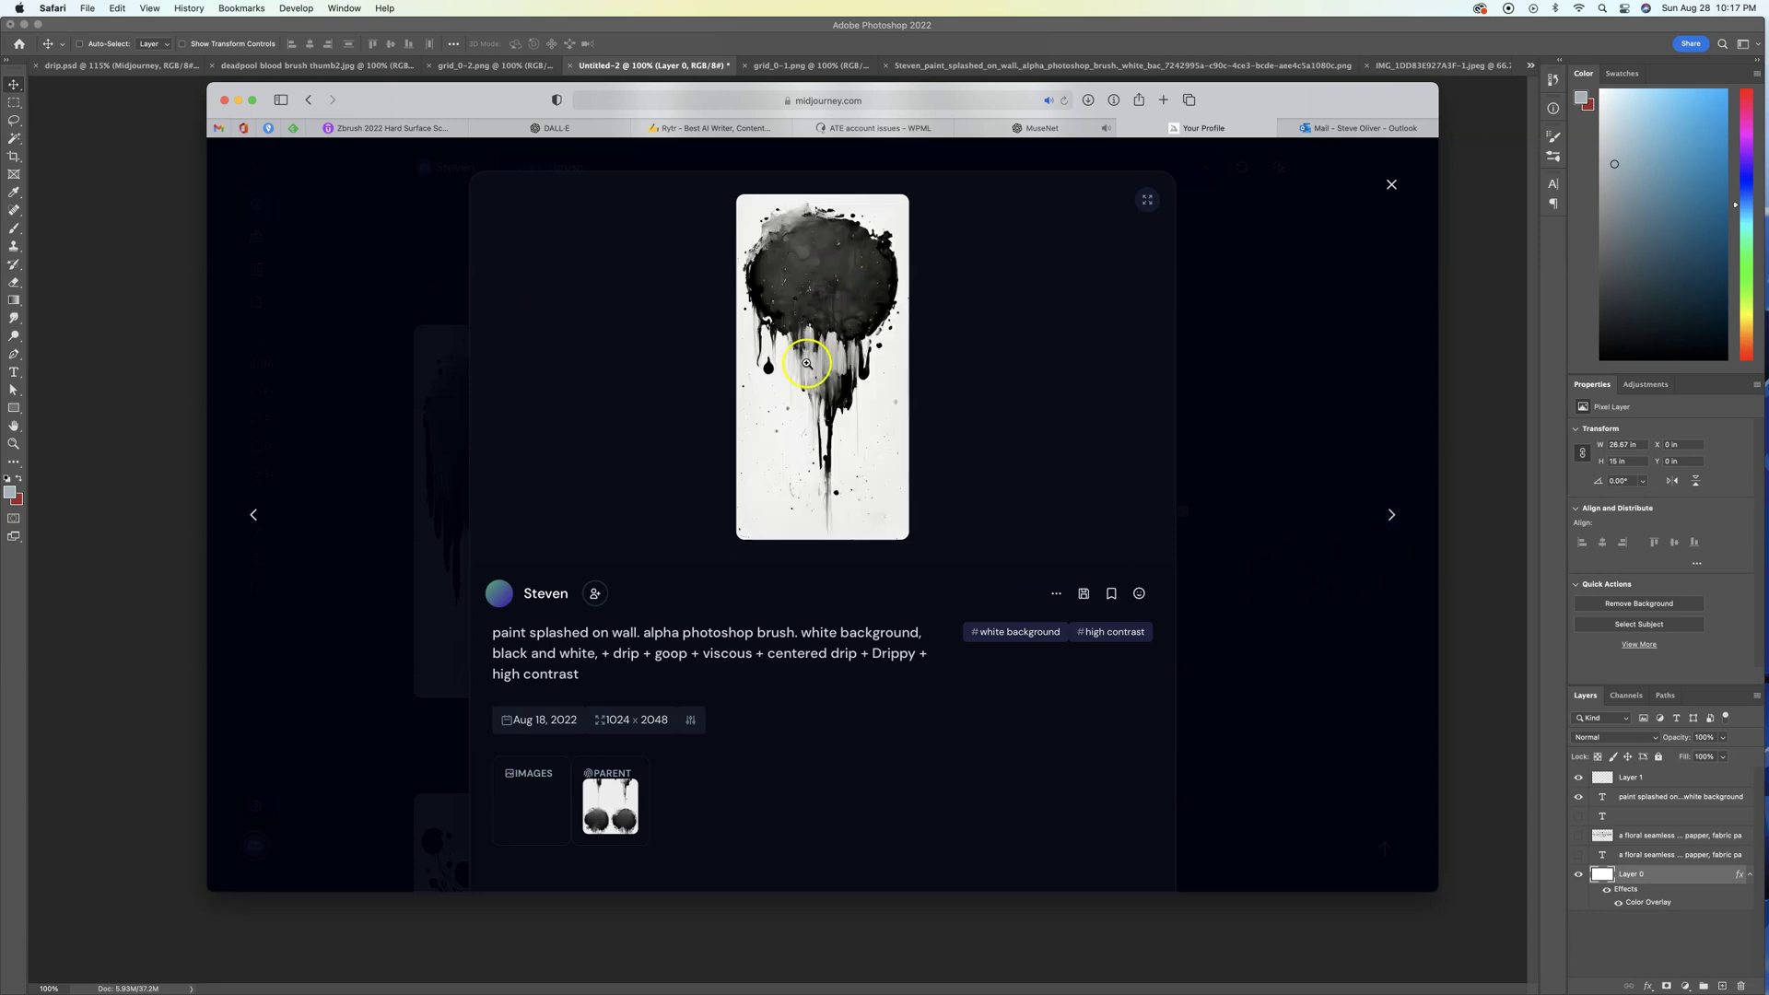
pyautogui.click(1392, 515)
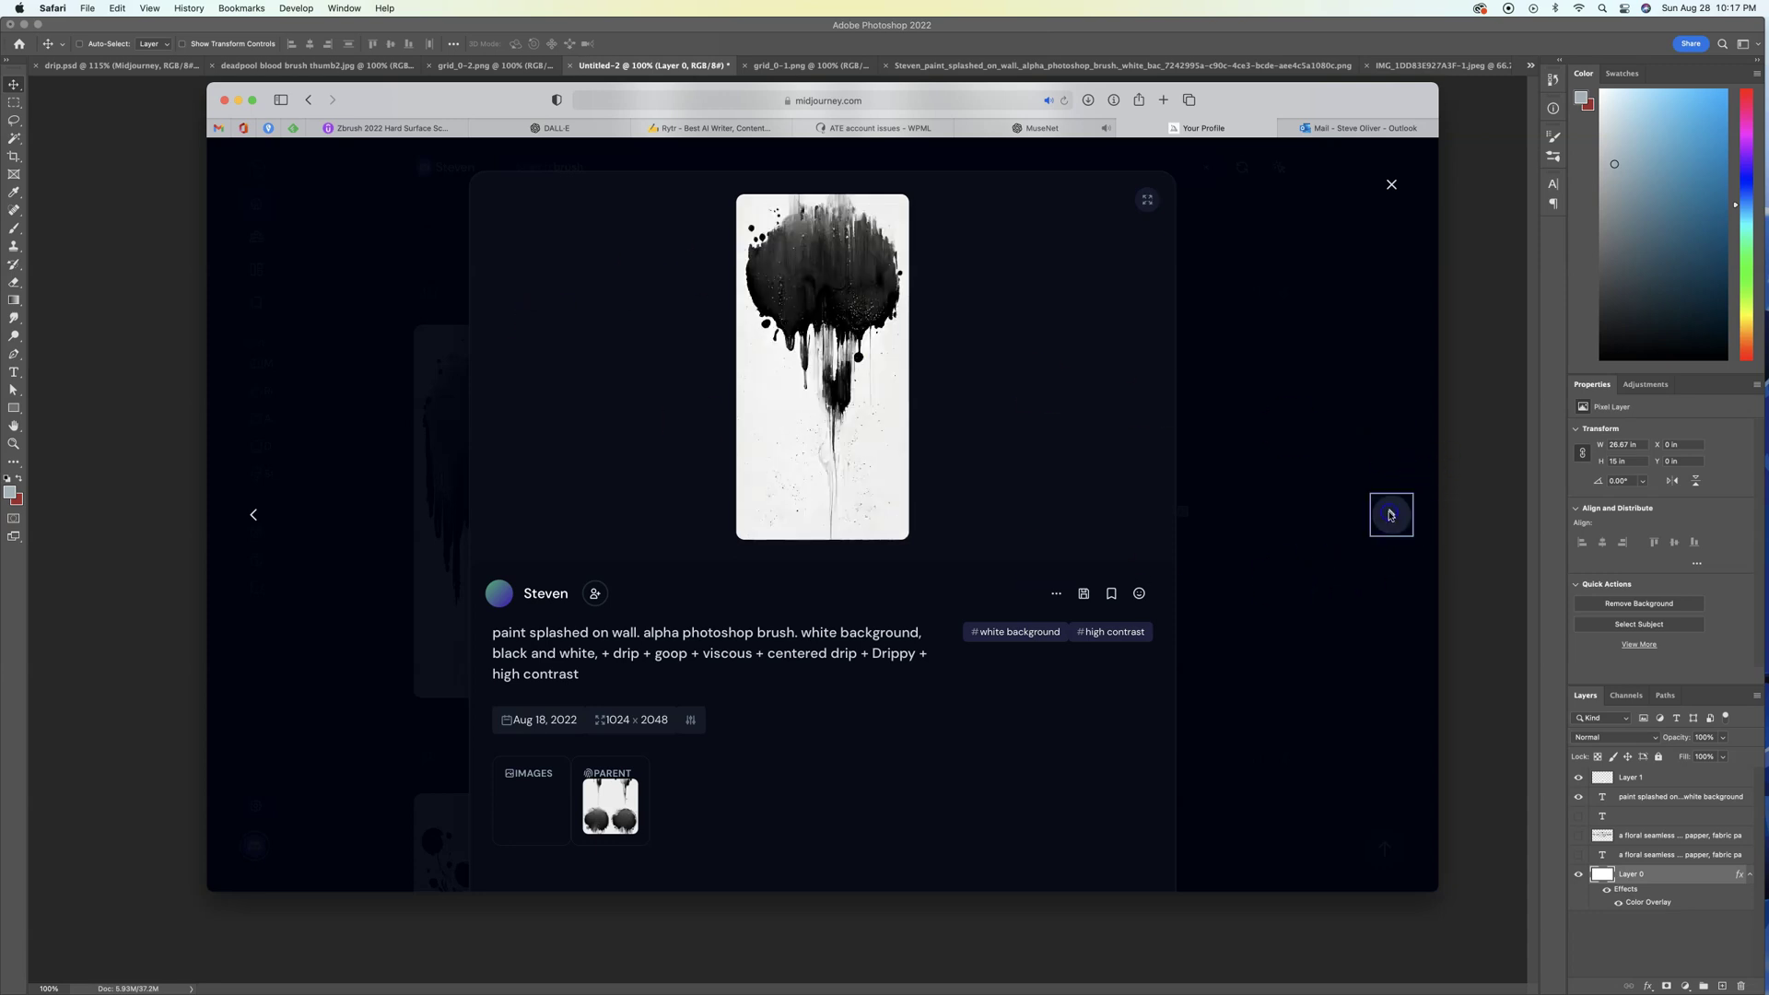
pyautogui.click(1391, 515)
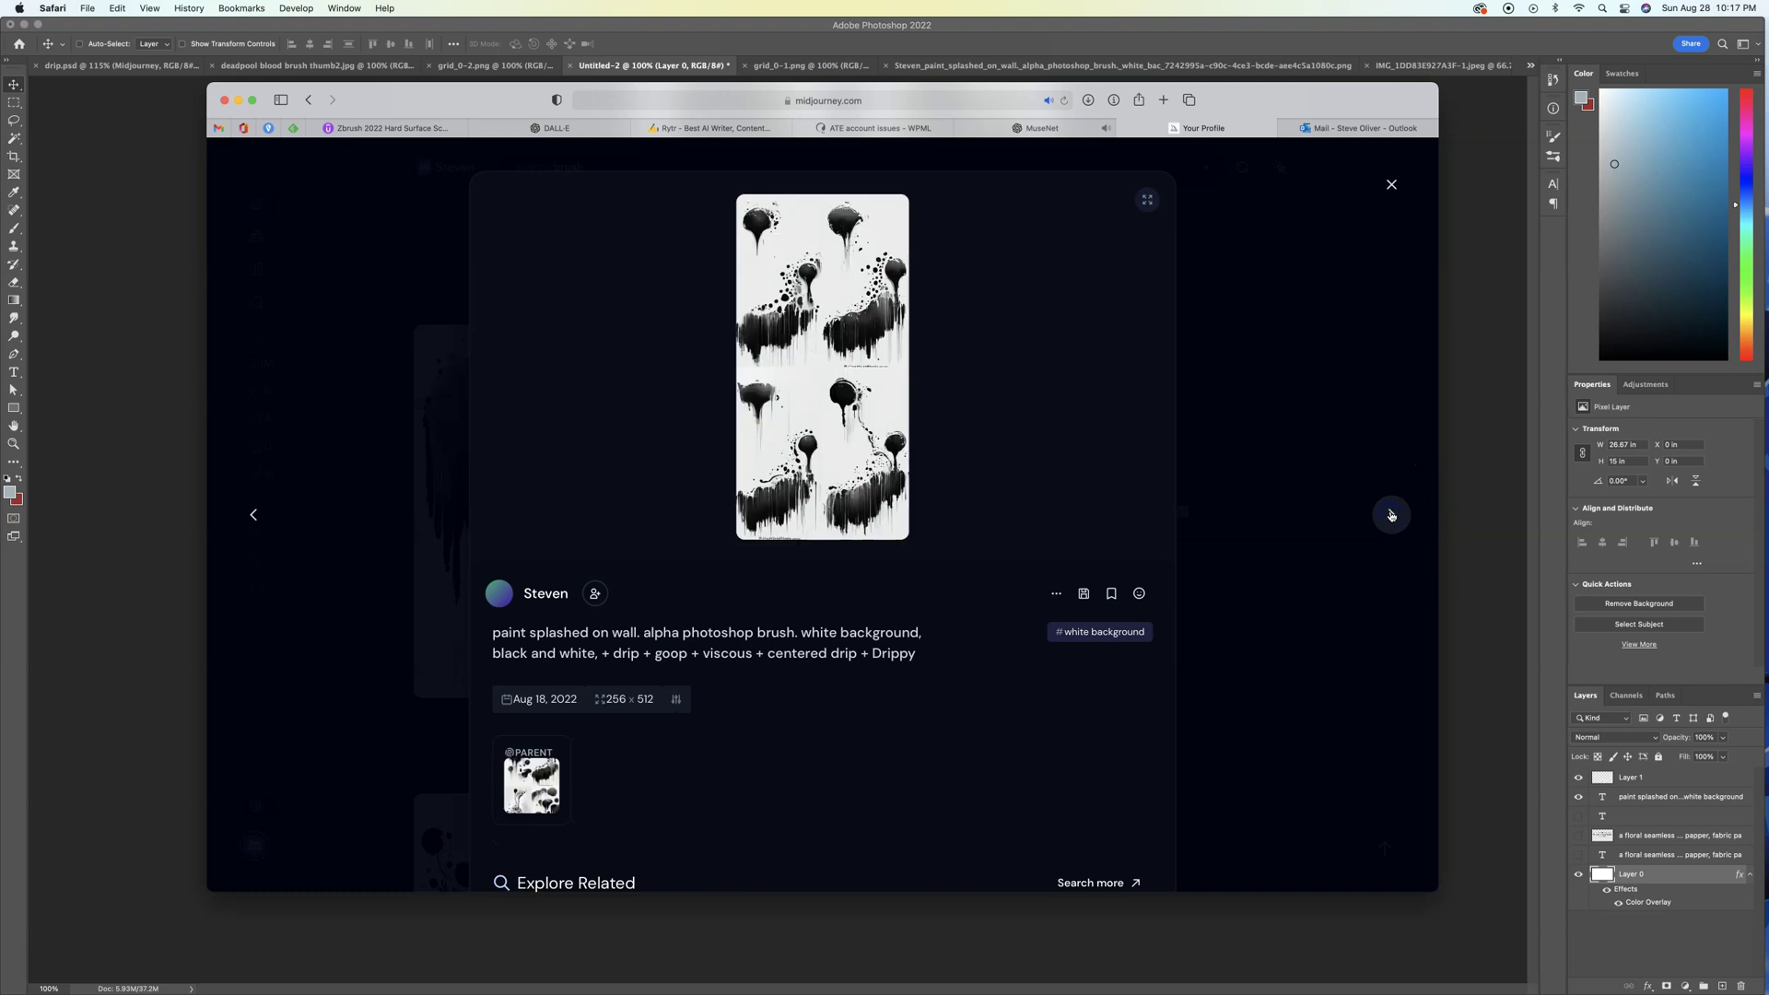
pyautogui.click(1391, 515)
pyautogui.click(1391, 515)
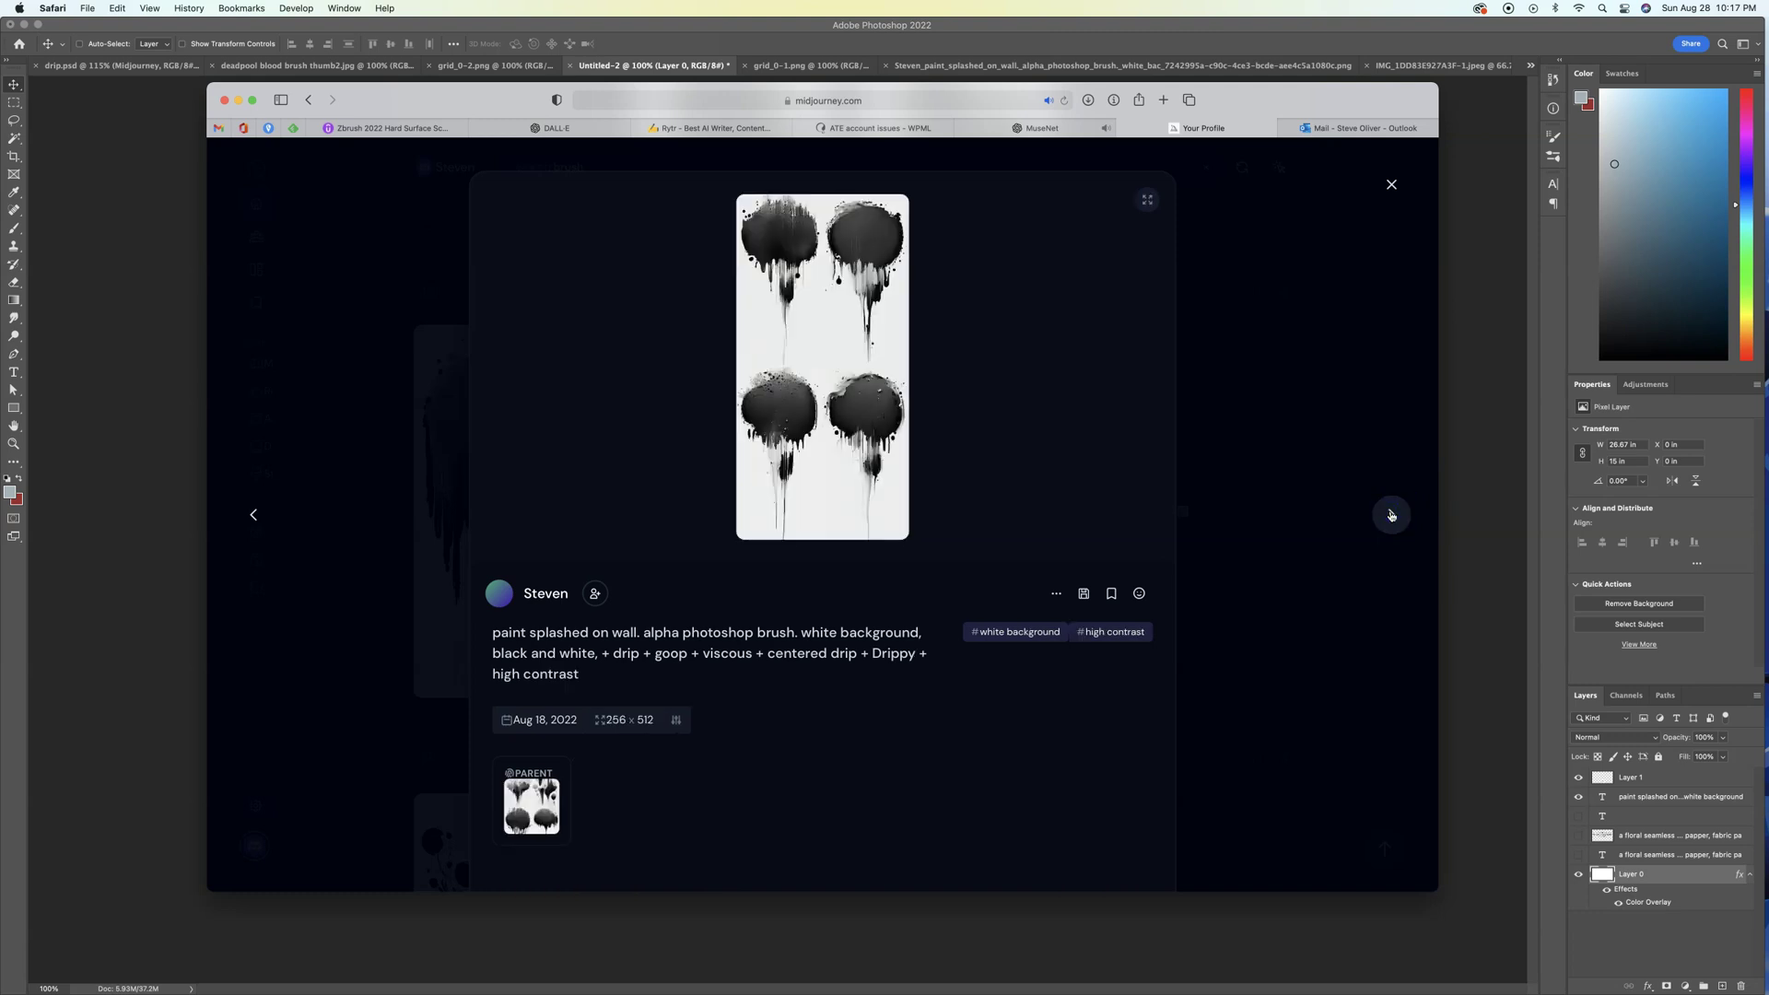
pyautogui.click(1391, 515)
pyautogui.click(1391, 515)
pyautogui.click(1392, 519)
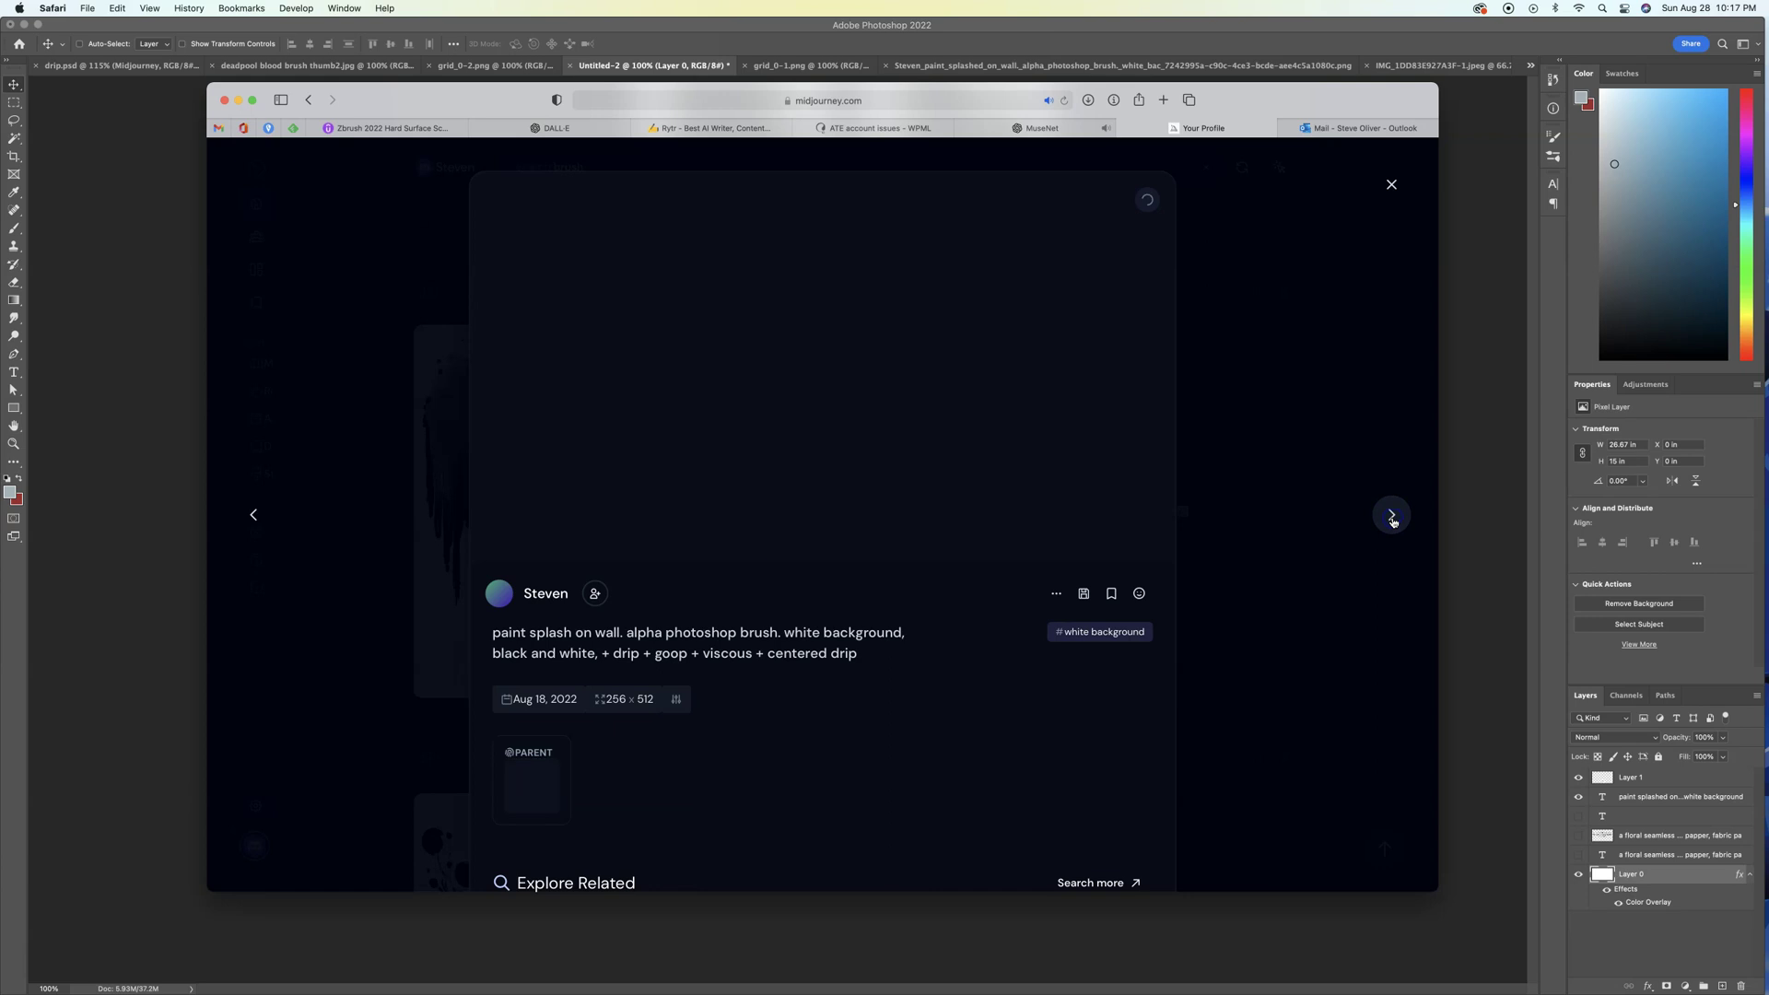
pyautogui.click(1507, 252)
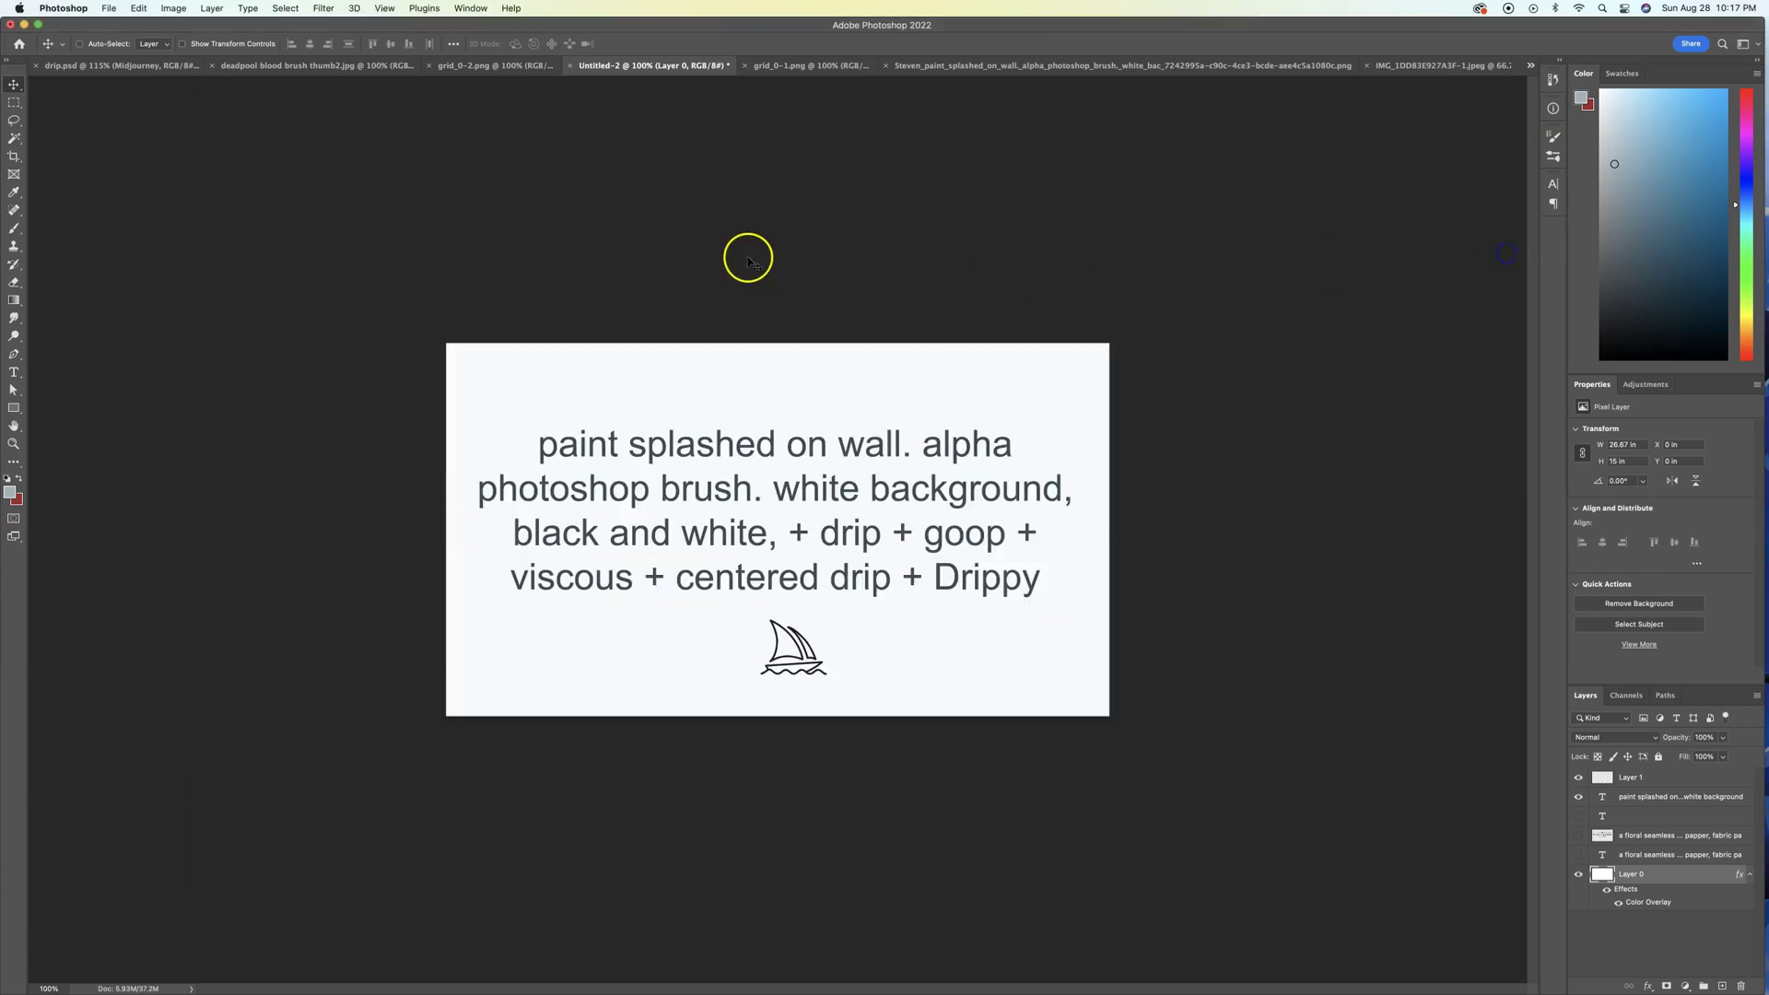
# - Switch to grid_0-1.png and display the Info panel, moving it beside the image
pyautogui.hotkey('ctrl', 'Tab')
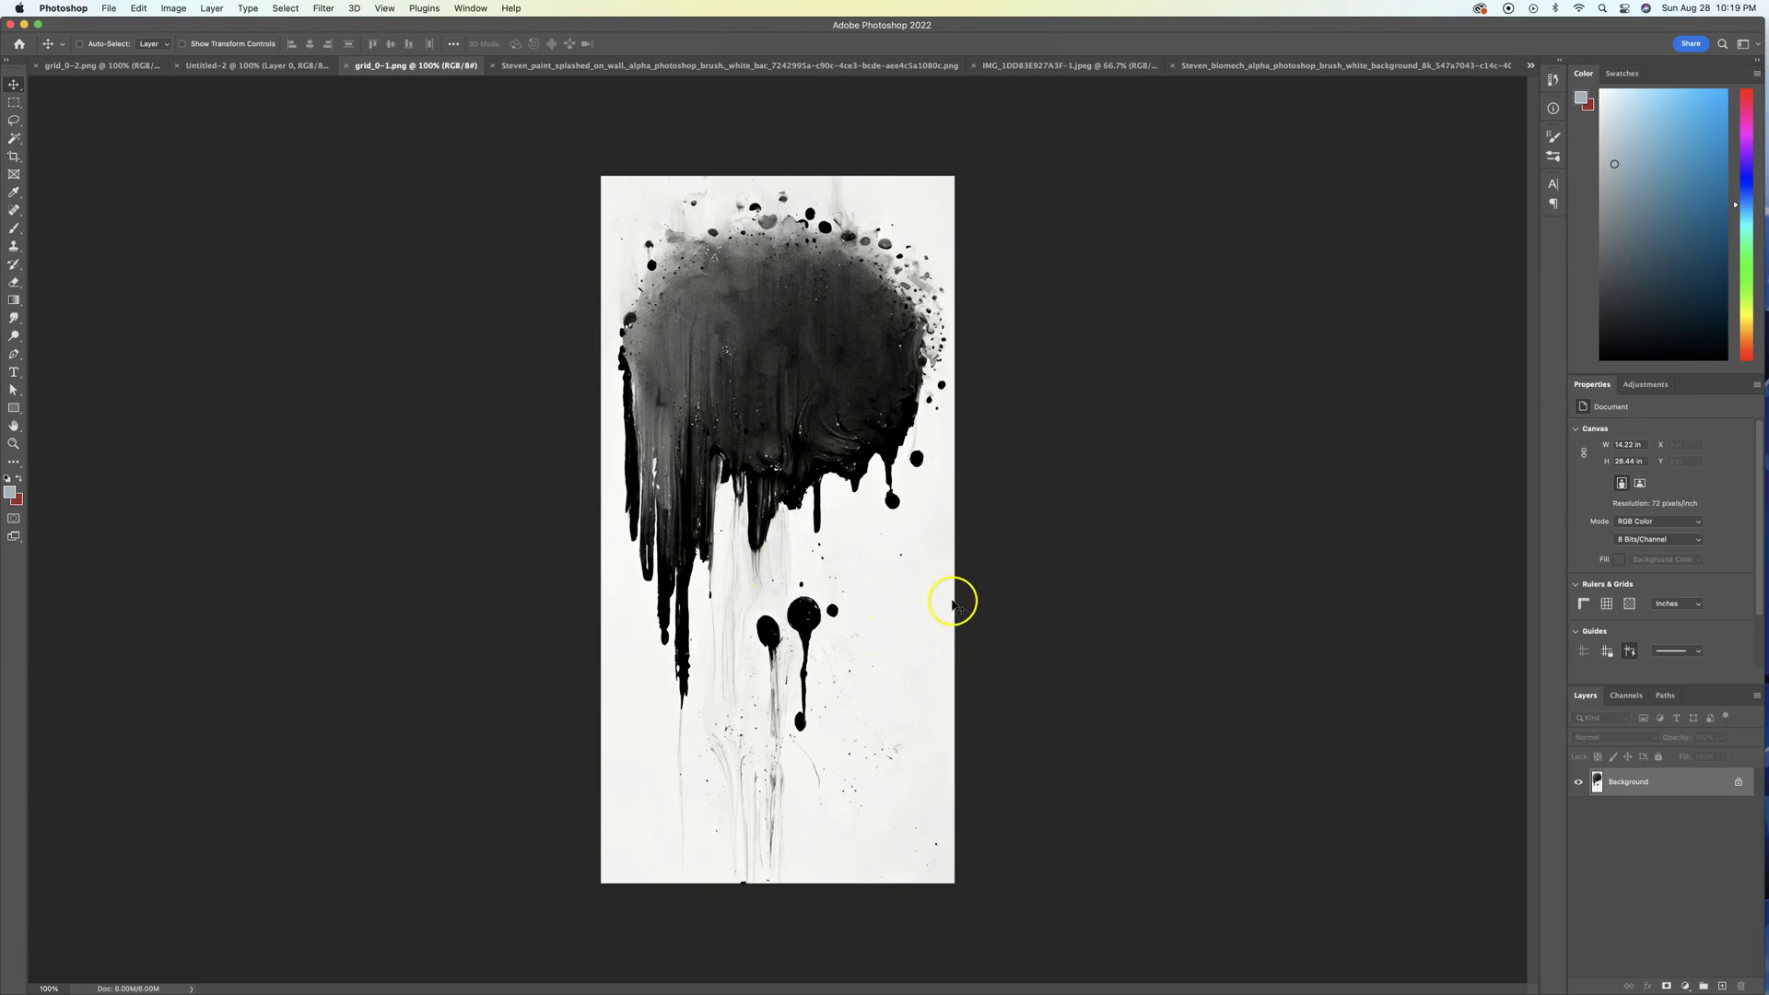
pyautogui.click(469, 9)
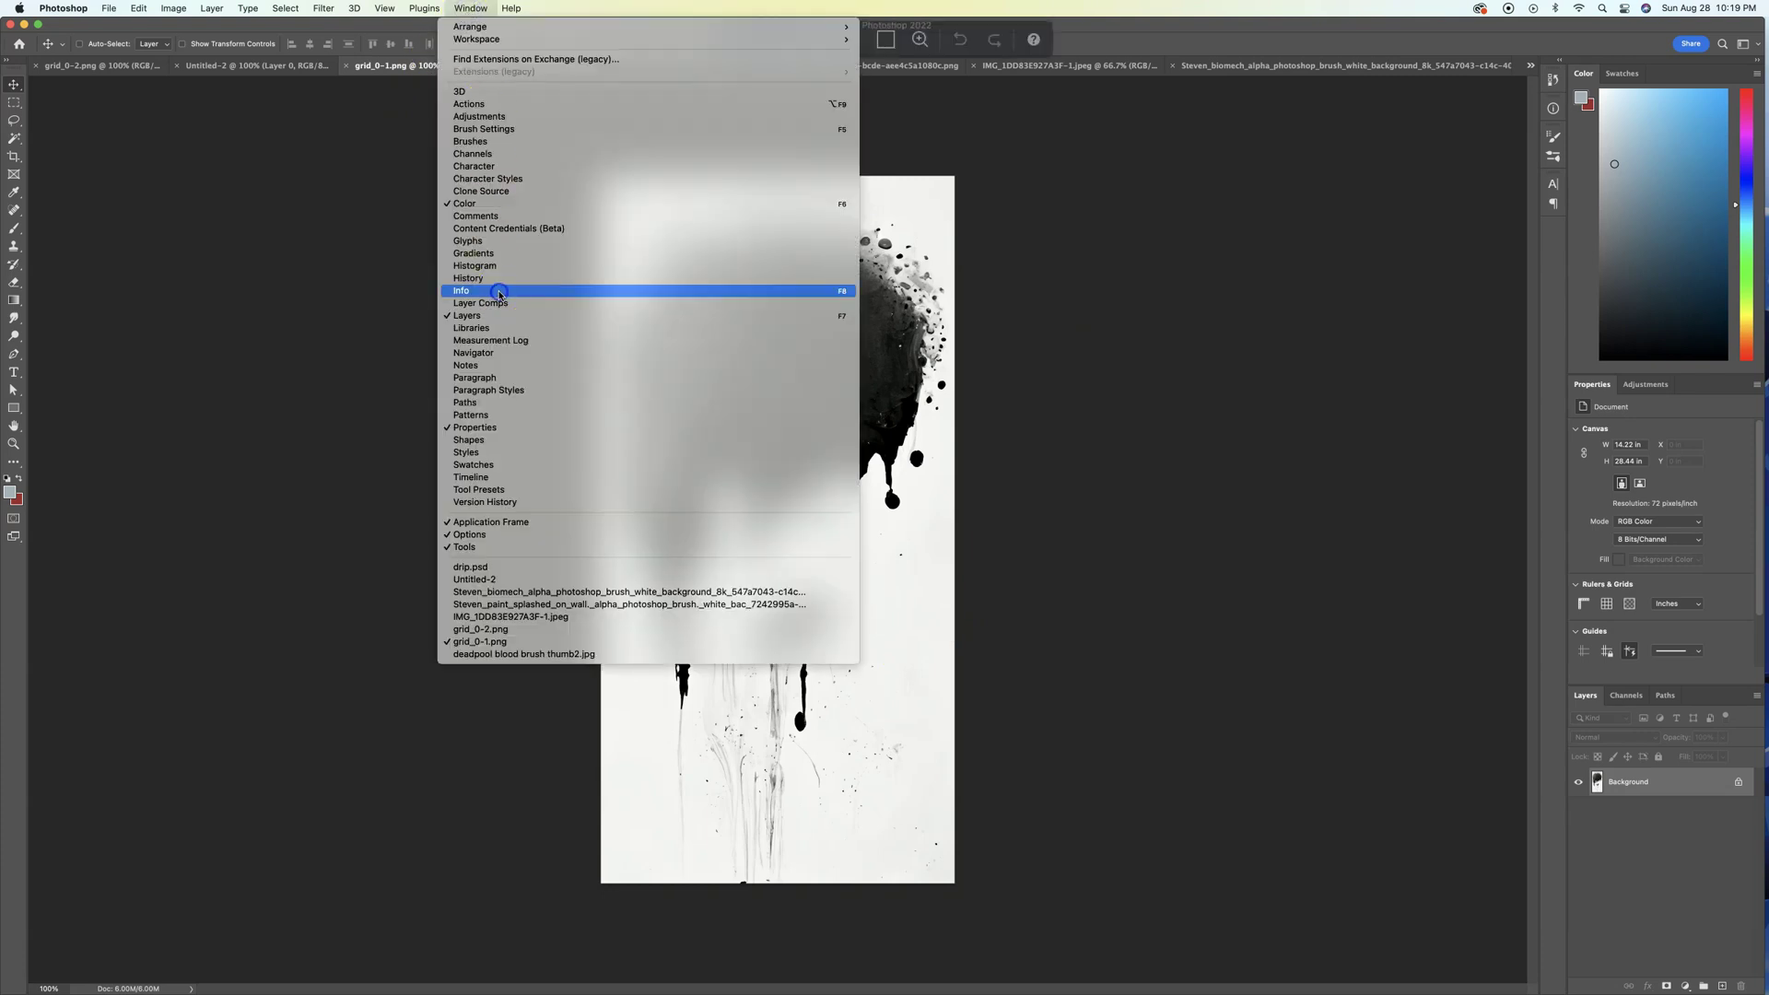
pyautogui.click(498, 288)
pyautogui.moveTo(1408, 100); pyautogui.dragTo(1032, 230)
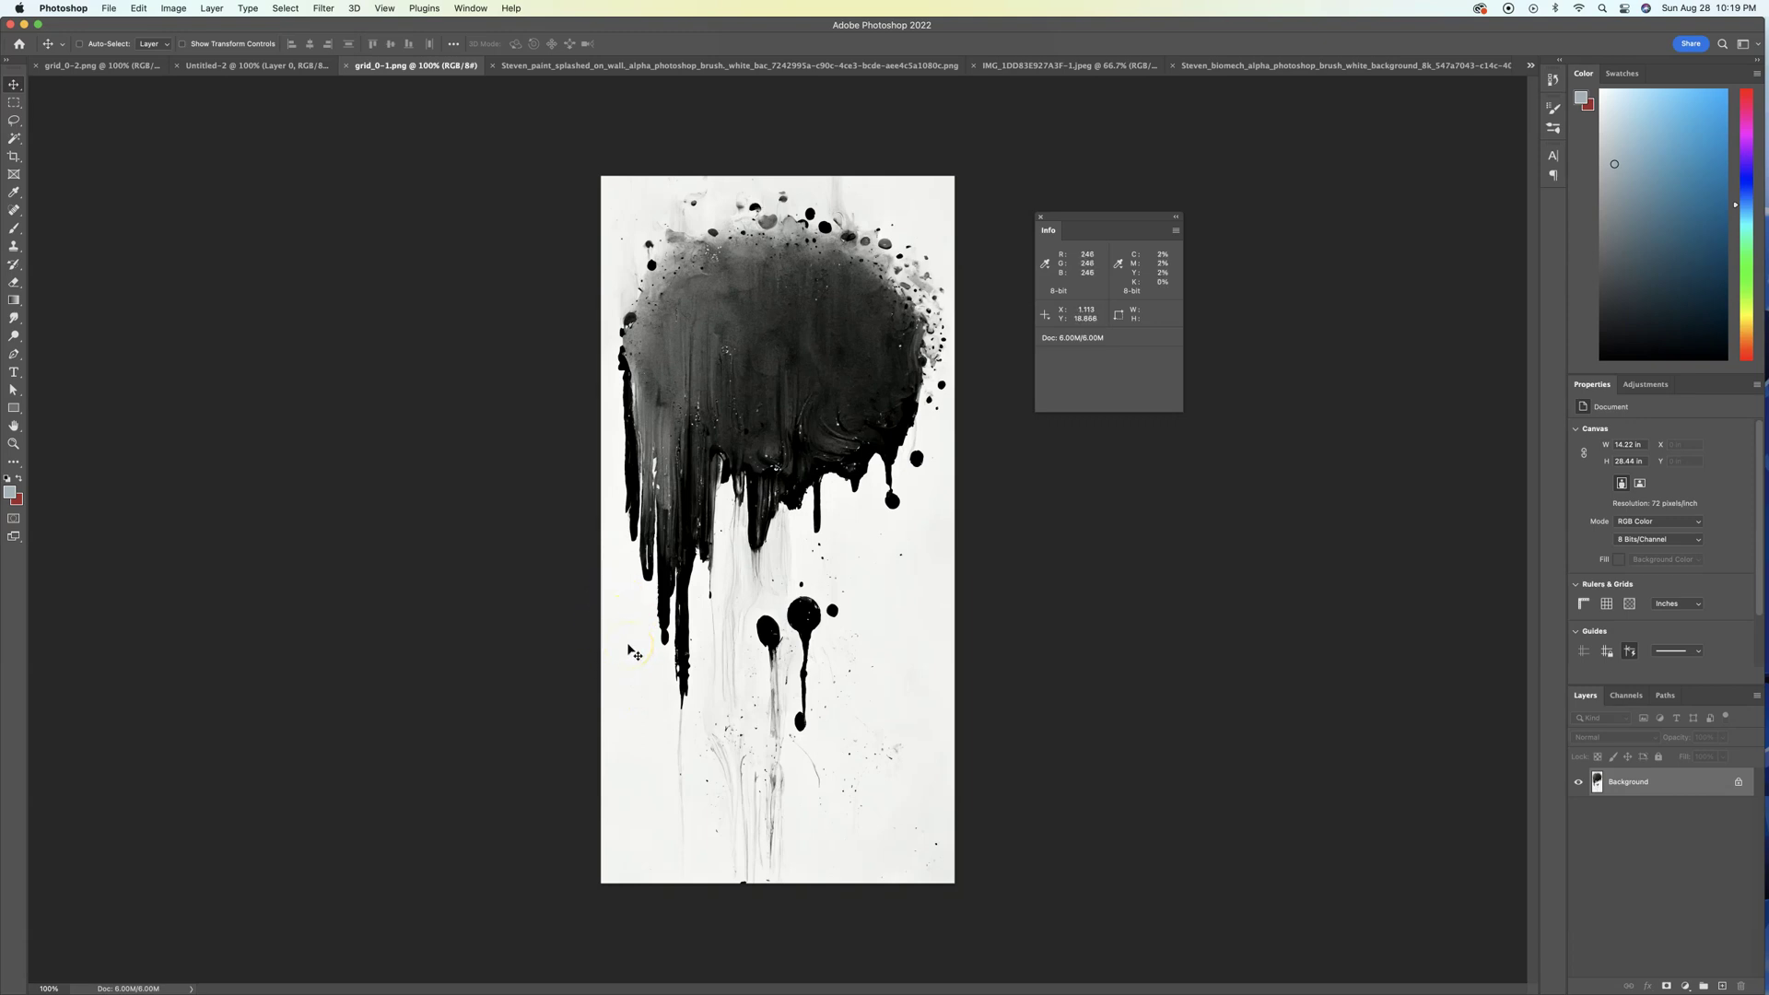
# - Add a Levels adjustment layer with input levels 0, 0.91 and 240
pyautogui.click(1684, 986)
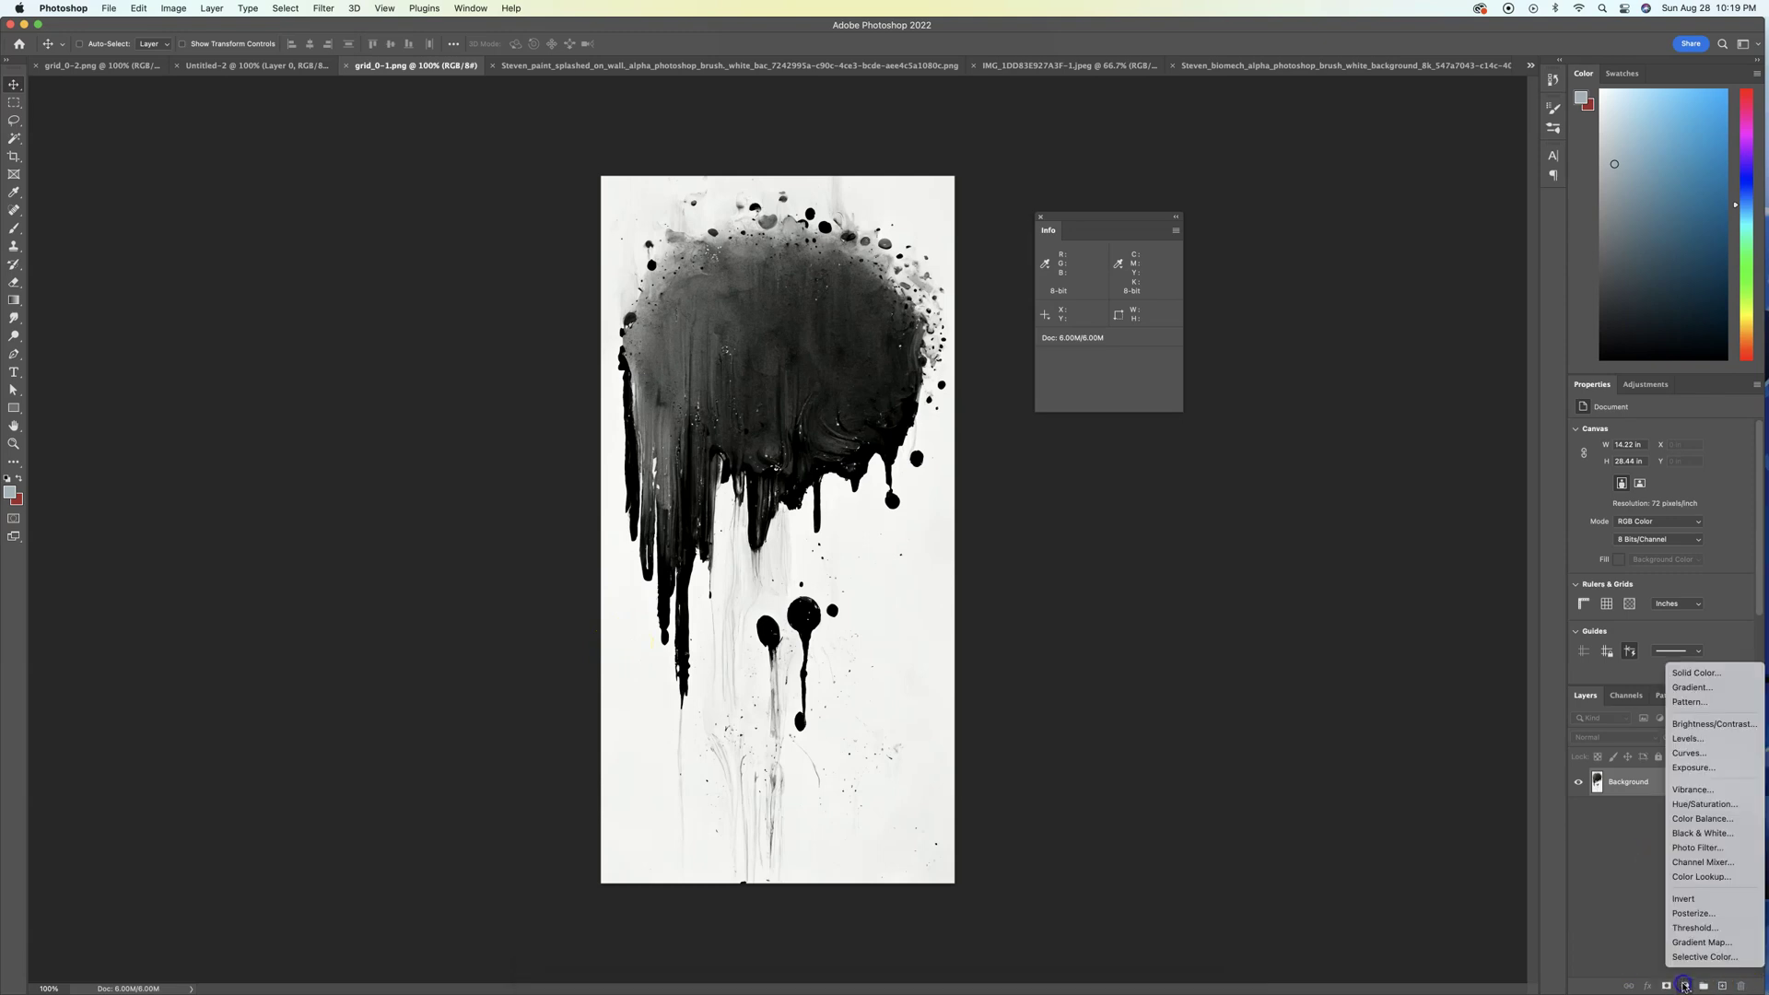
pyautogui.click(1694, 743)
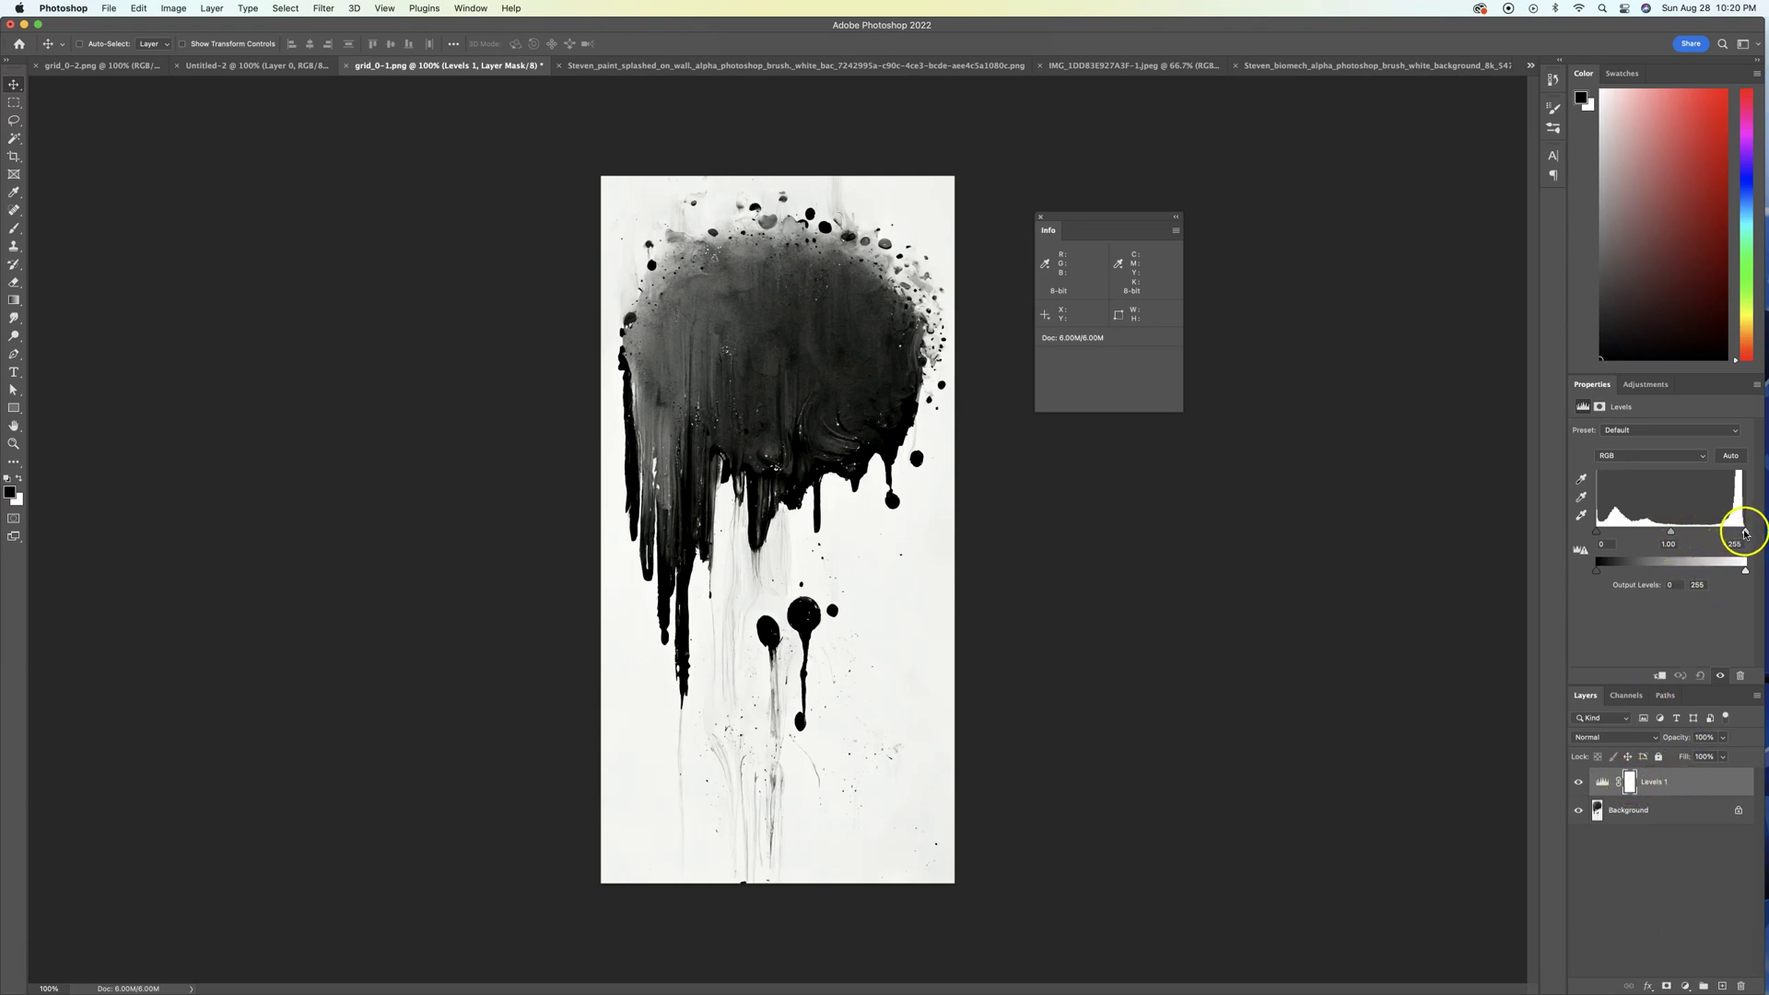
pyautogui.click(1744, 533)
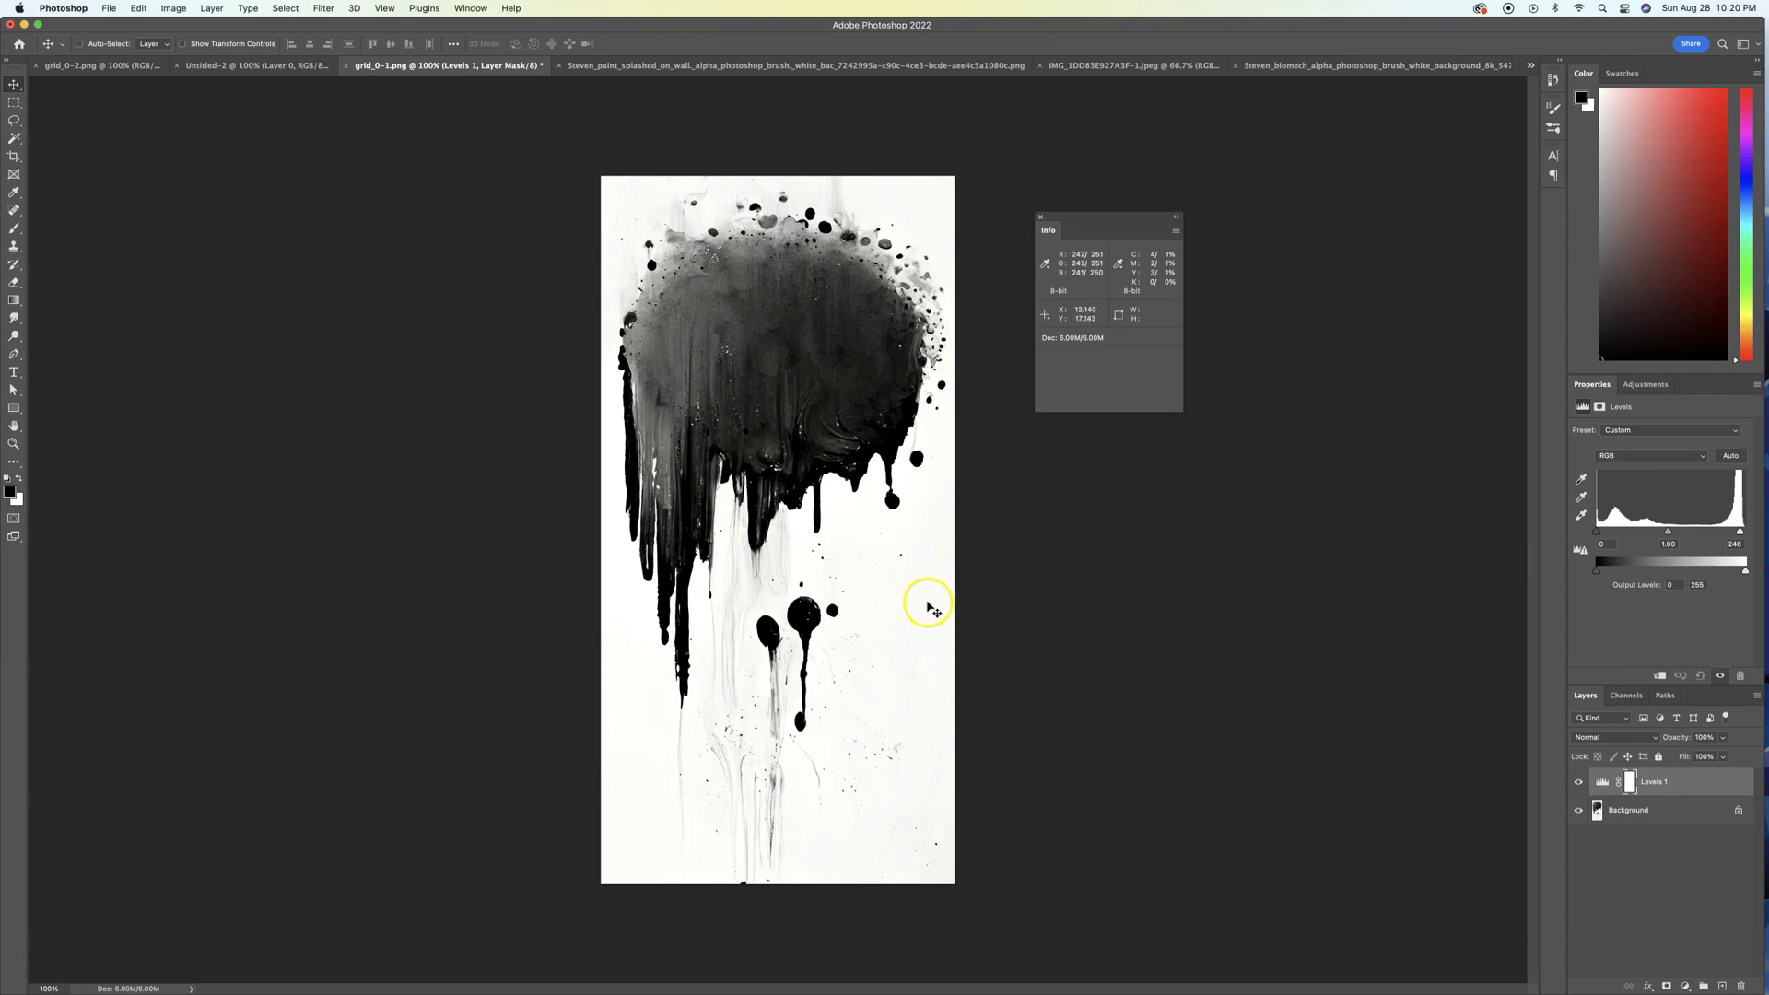
pyautogui.moveTo(1738, 532); pyautogui.dragTo(1735, 533)
pyautogui.click(924, 575)
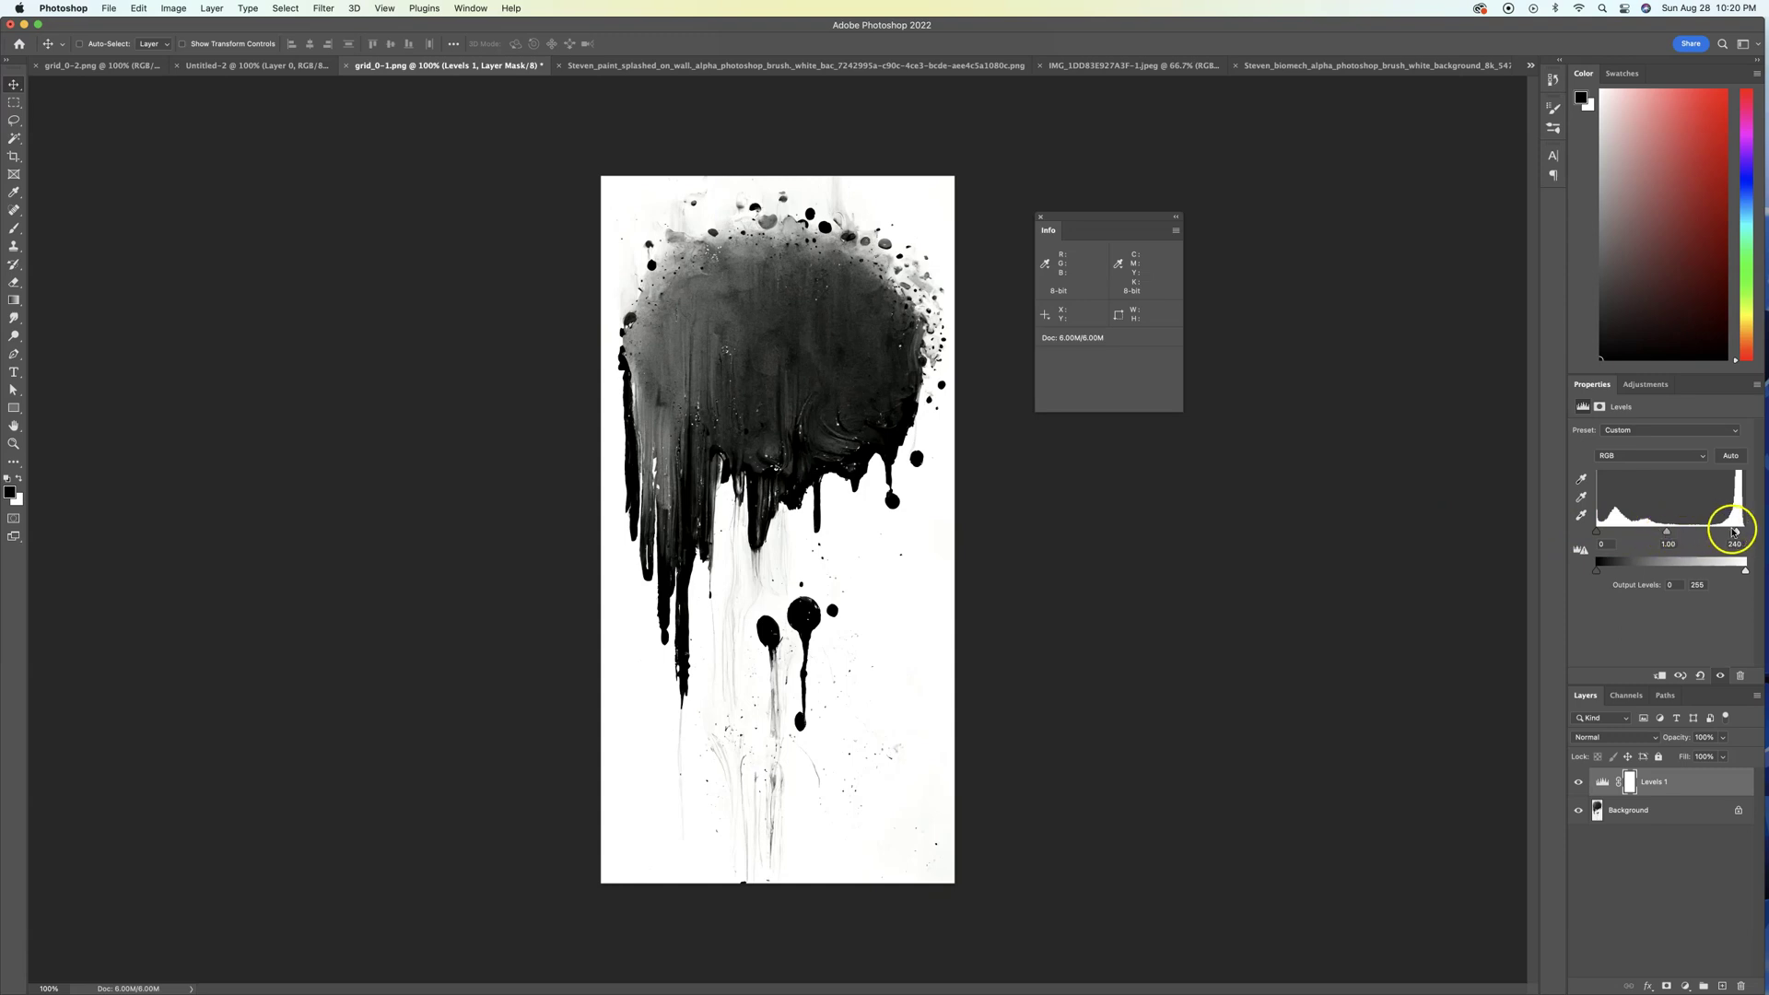
pyautogui.moveTo(1667, 531); pyautogui.dragTo(1672, 532)
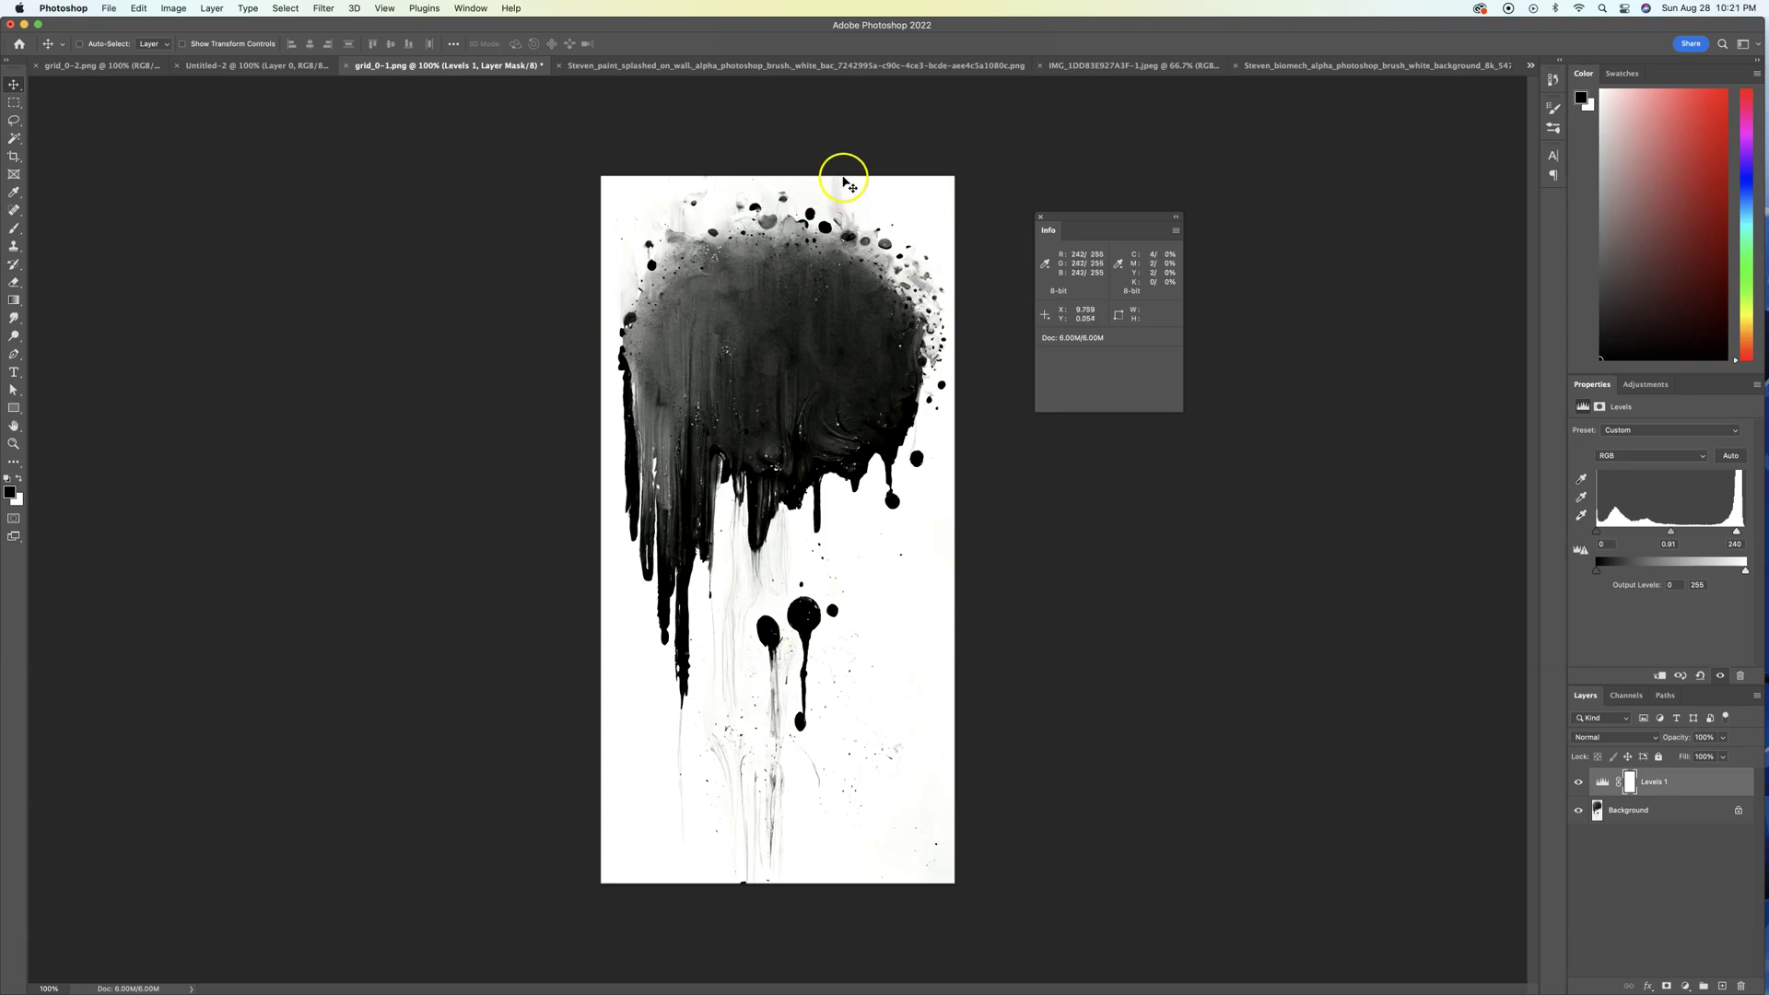
# - Zoom in on the top of the splash and move the Info panel off the canvas
pyautogui.scroll(5, 844, 191)
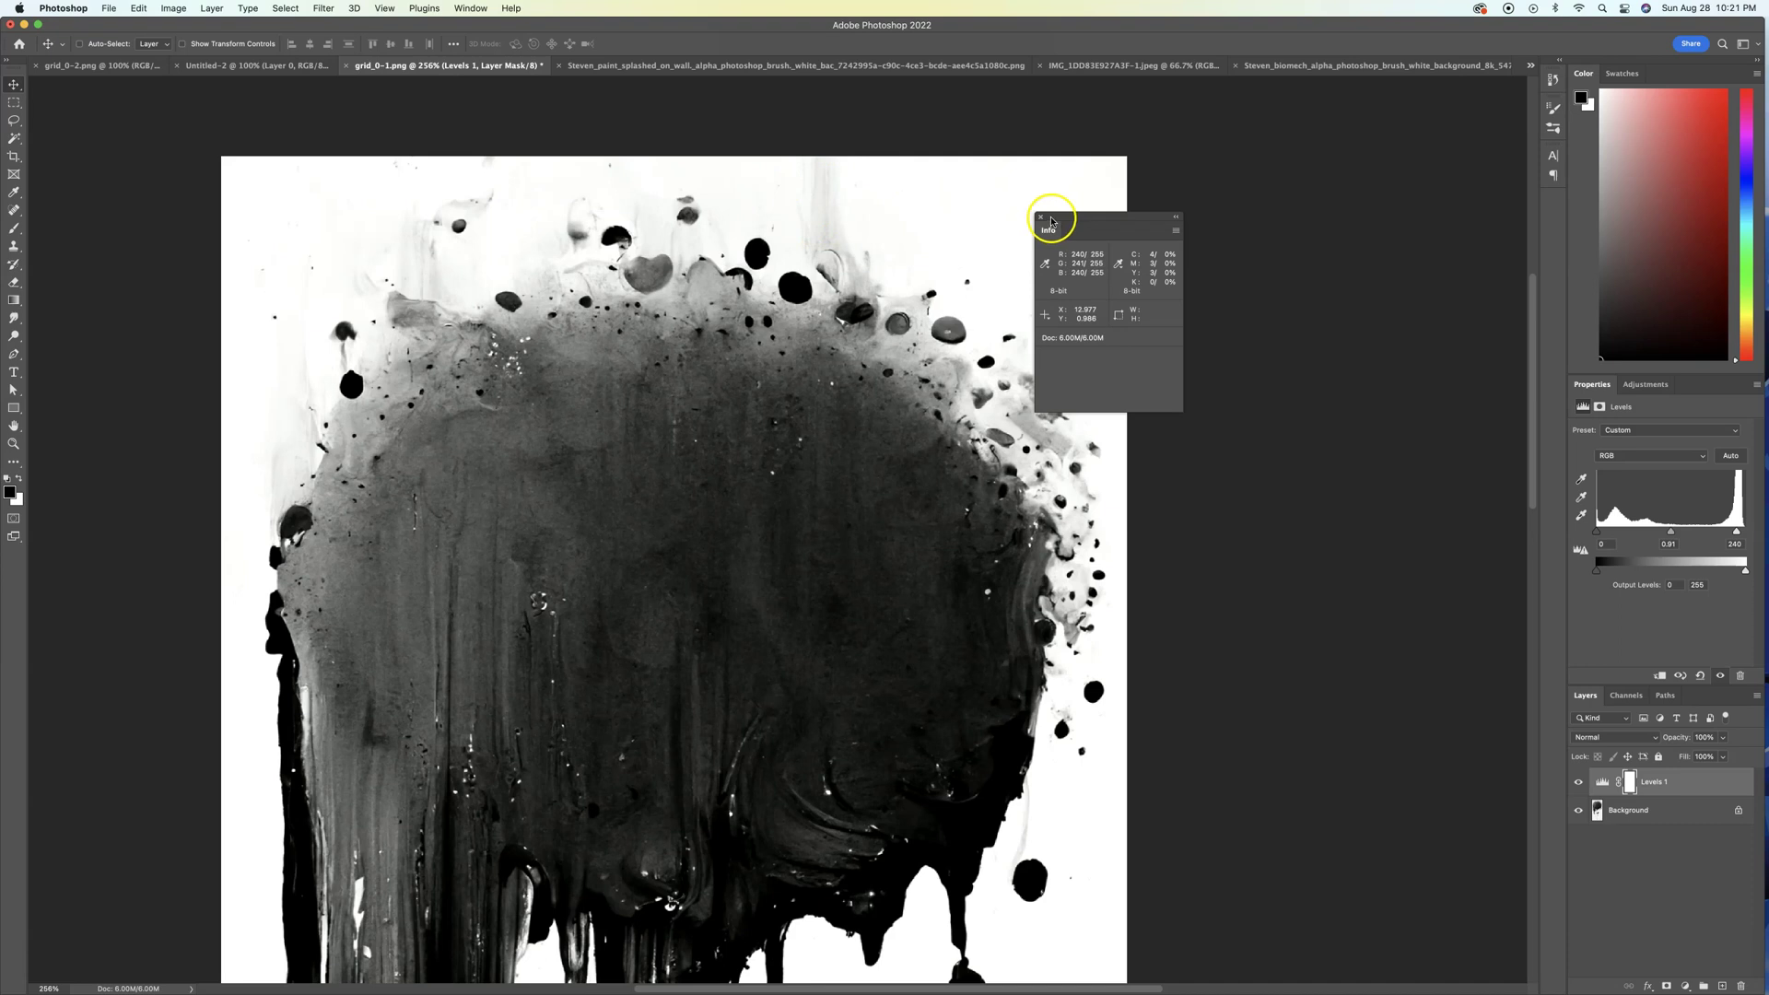
pyautogui.moveTo(1183, 211); pyautogui.dragTo(1332, 184)
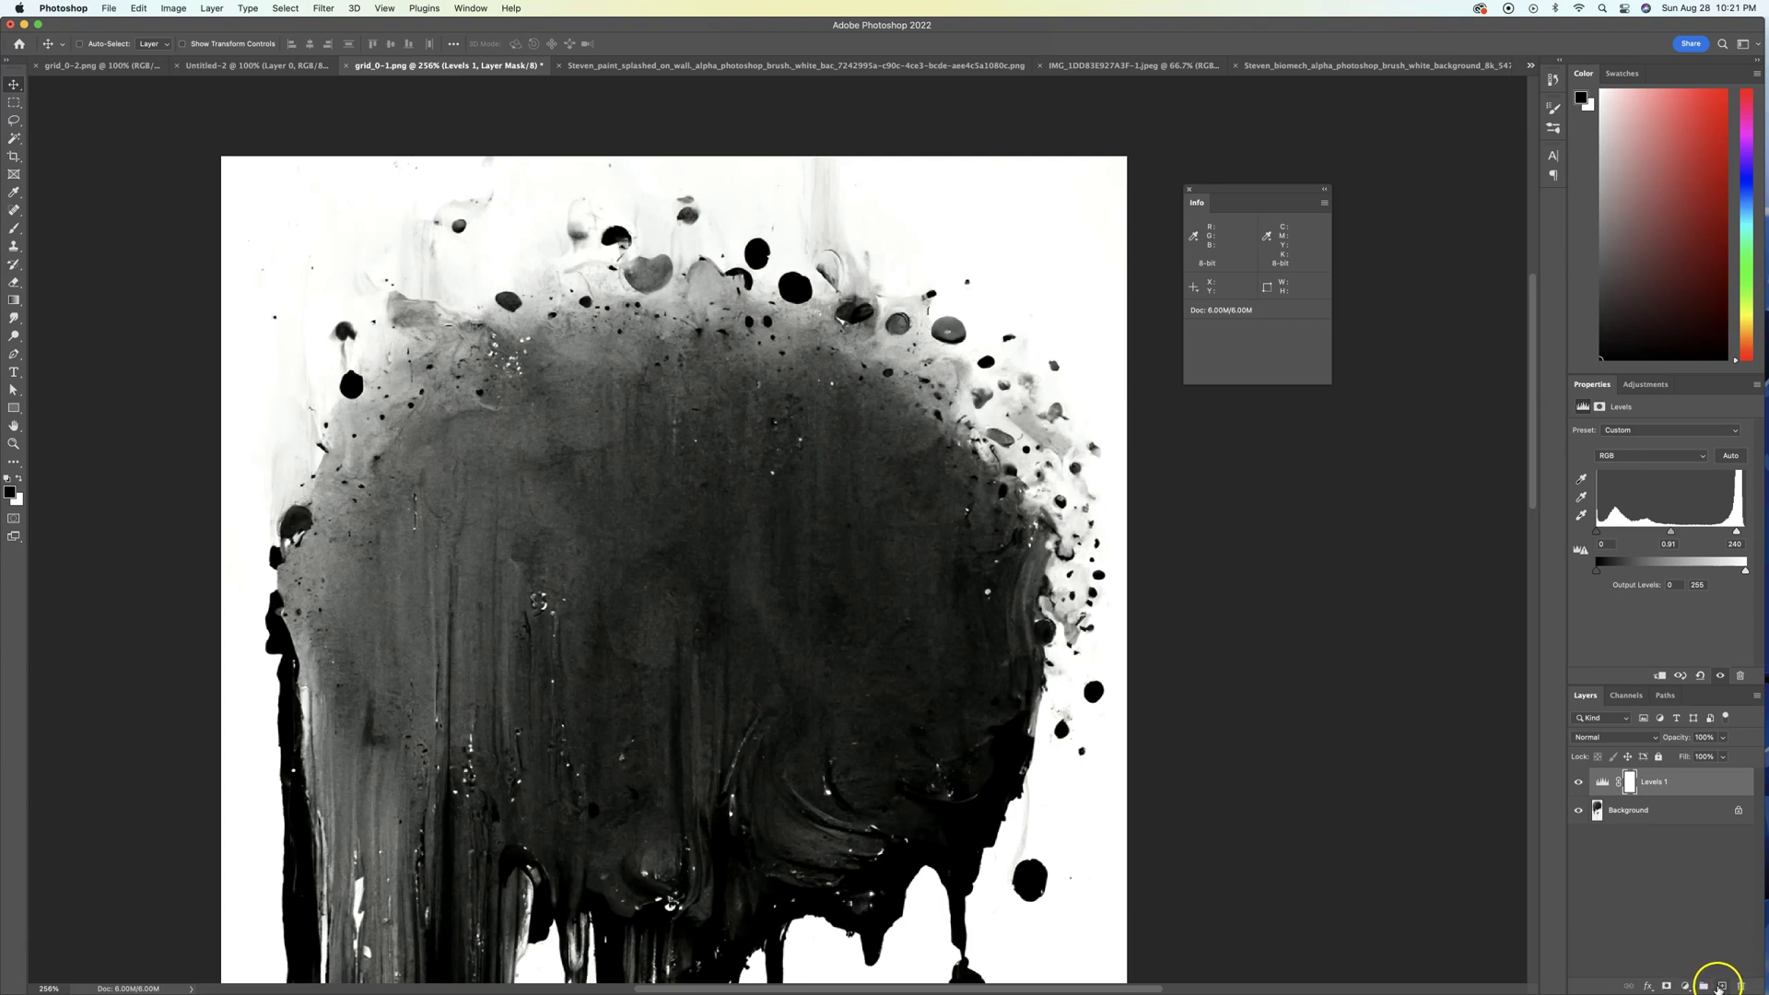
# - Add Layer 1 and paint sampled white over marks on the splash's top edge with a 135 brush
pyautogui.click(1722, 987)
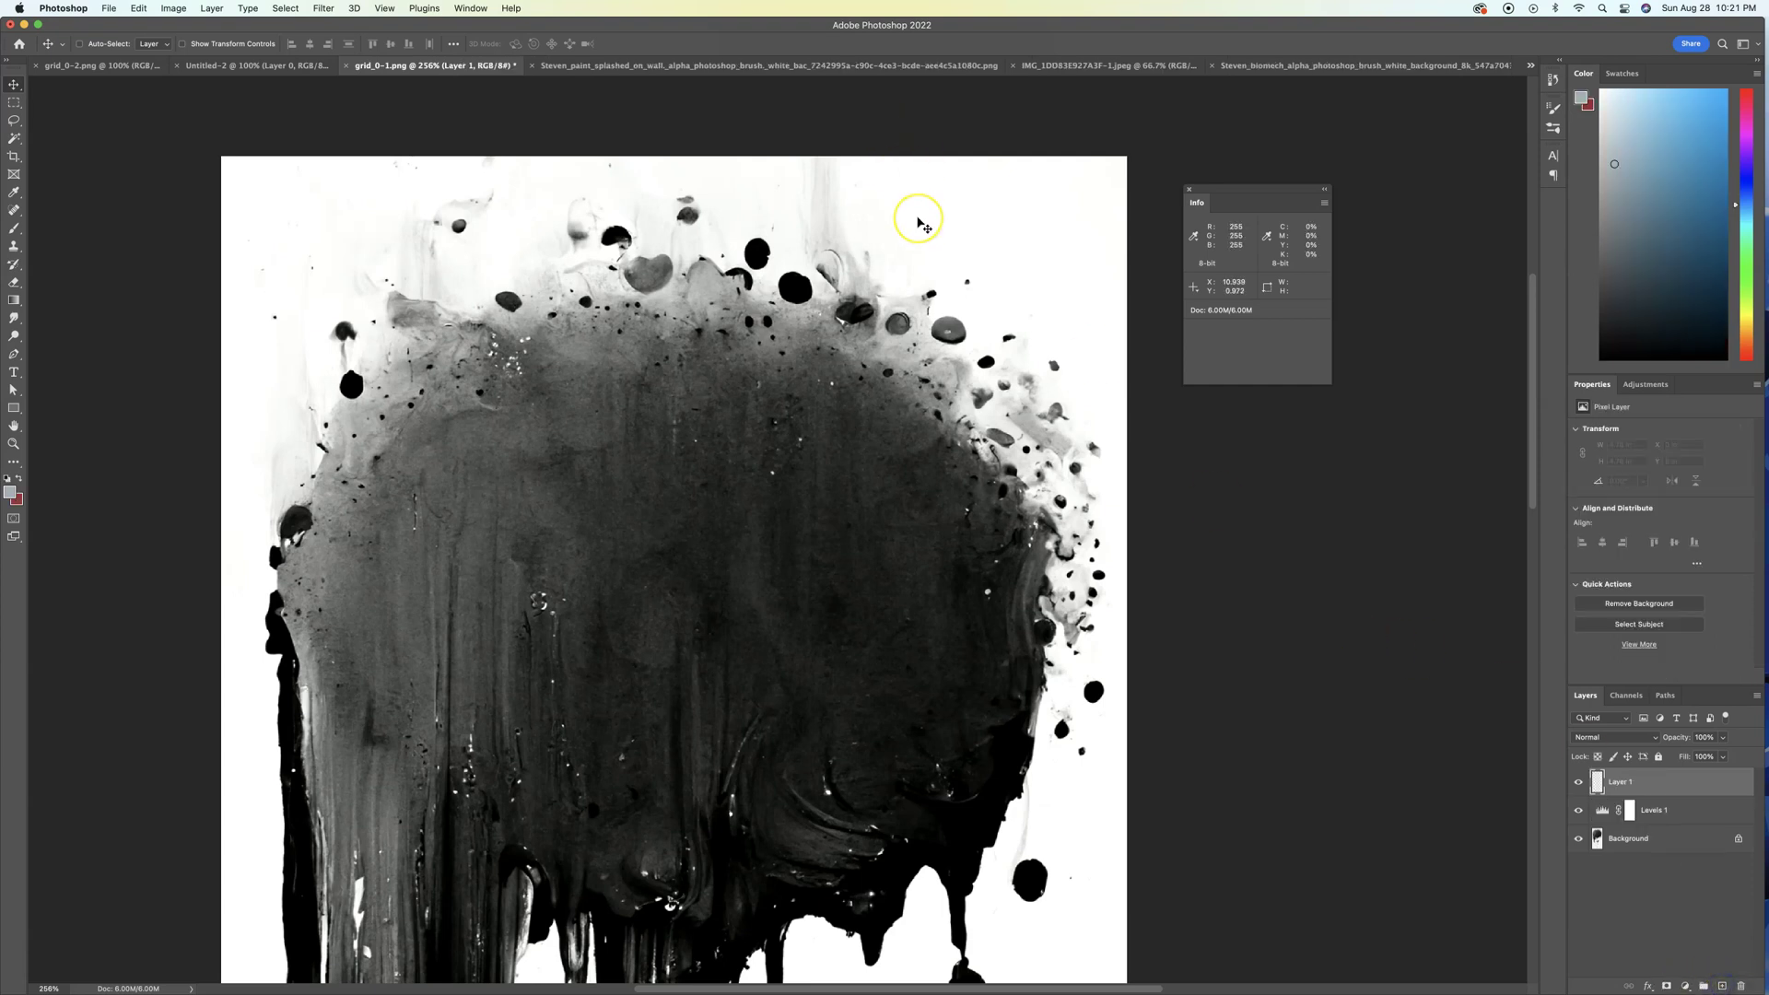
pyautogui.press('b')
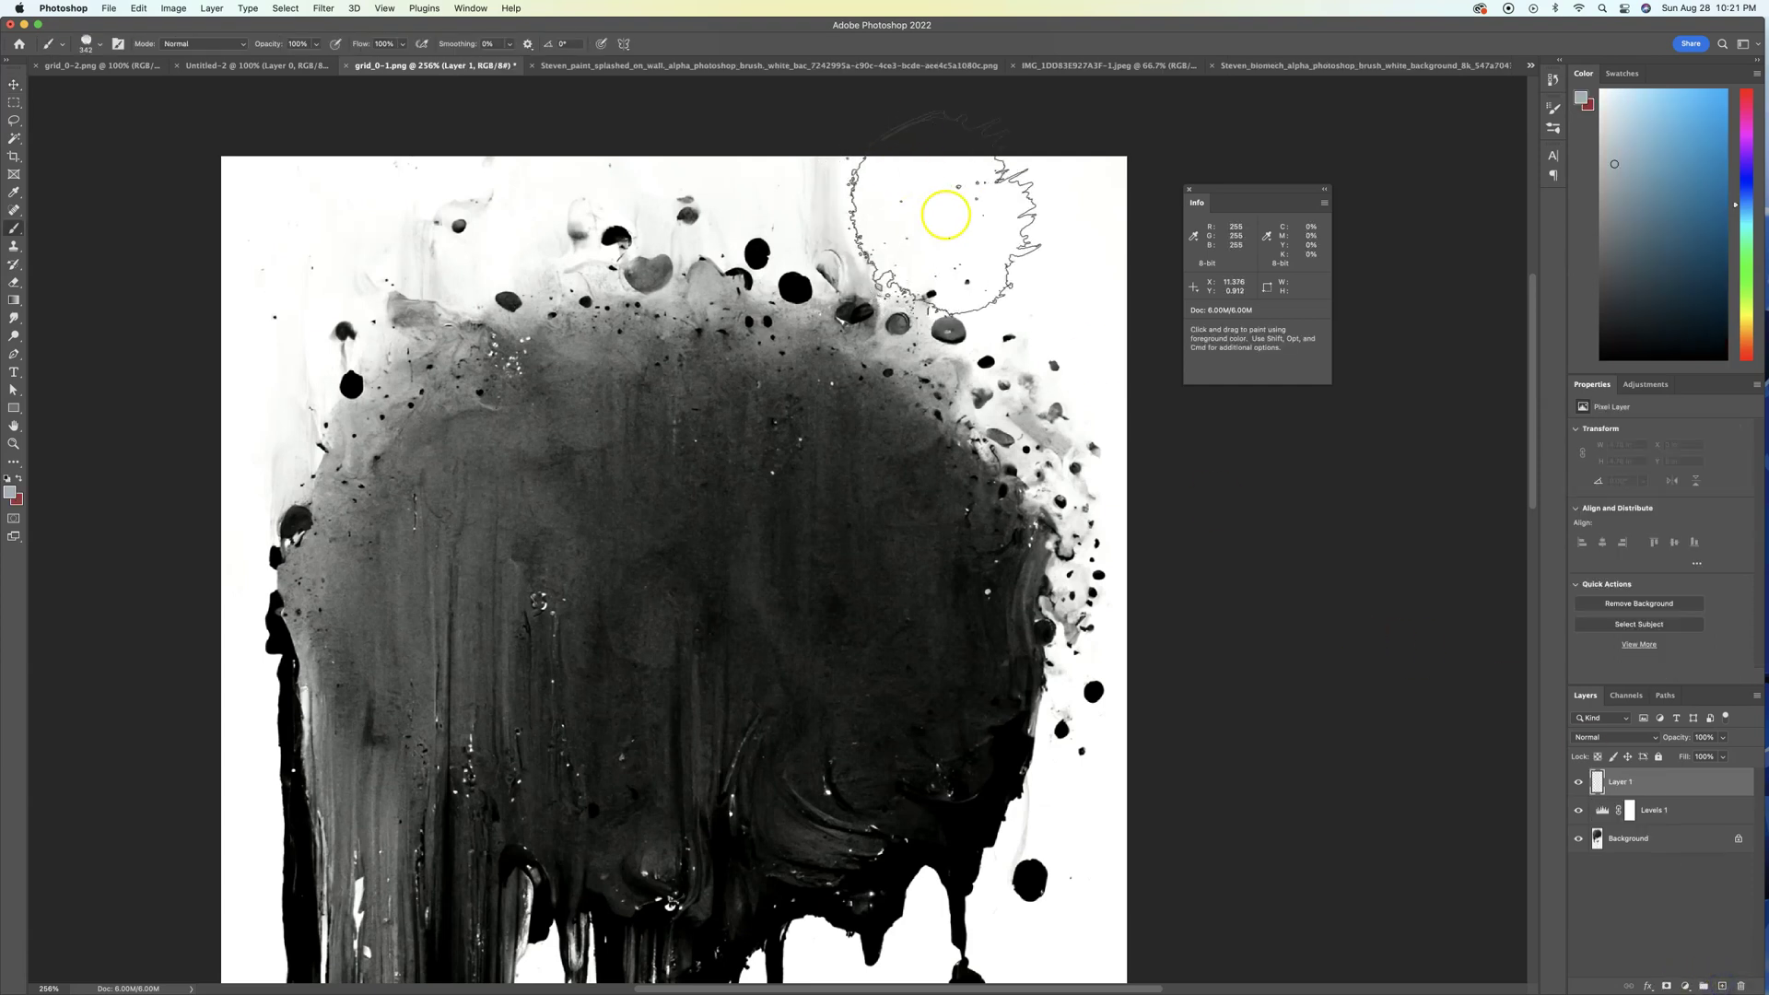
pyautogui.moveTo(953, 204); pyautogui.dragTo(771, 230)
pyautogui.keyDown('alt'); pyautogui.click(957, 204); pyautogui.keyUp('alt')
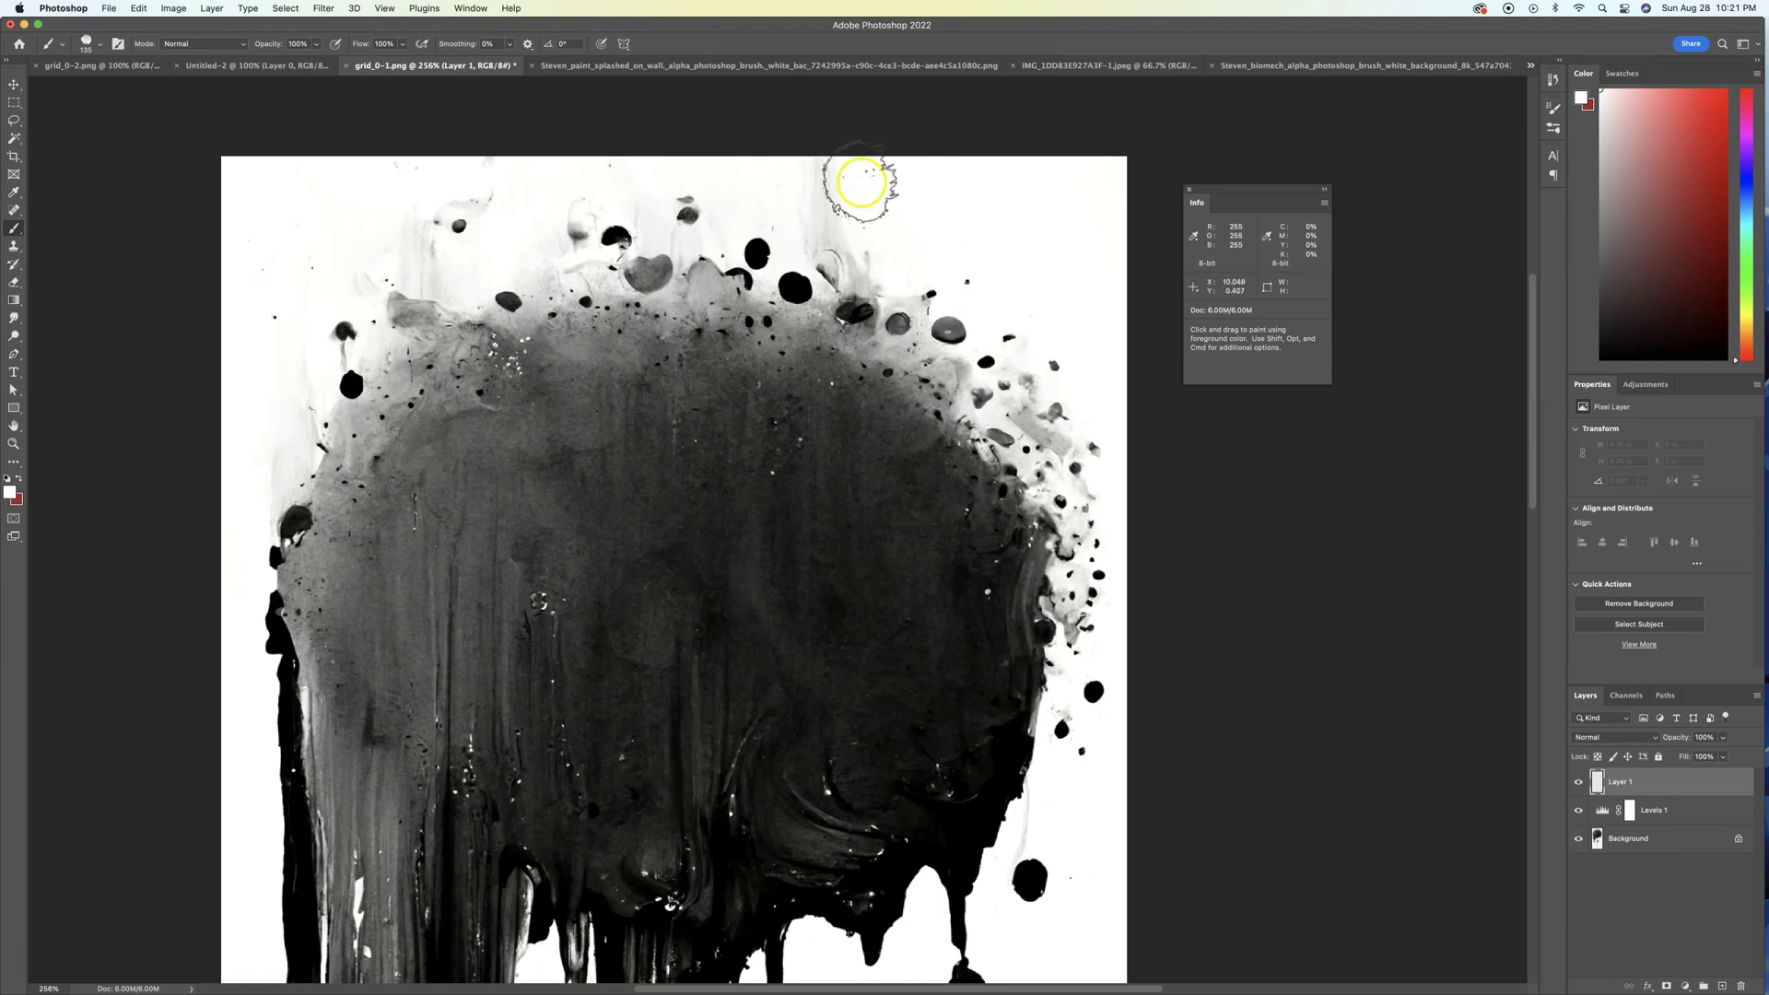
pyautogui.moveTo(937, 194)
pyautogui.mouseDown()
pyautogui.moveTo(830, 176)
pyautogui.moveTo(865, 185)
pyautogui.moveTo(838, 201)
pyautogui.moveTo(853, 165)
pyautogui.moveTo(869, 178)
pyautogui.moveTo(852, 184)
pyautogui.mouseUp()
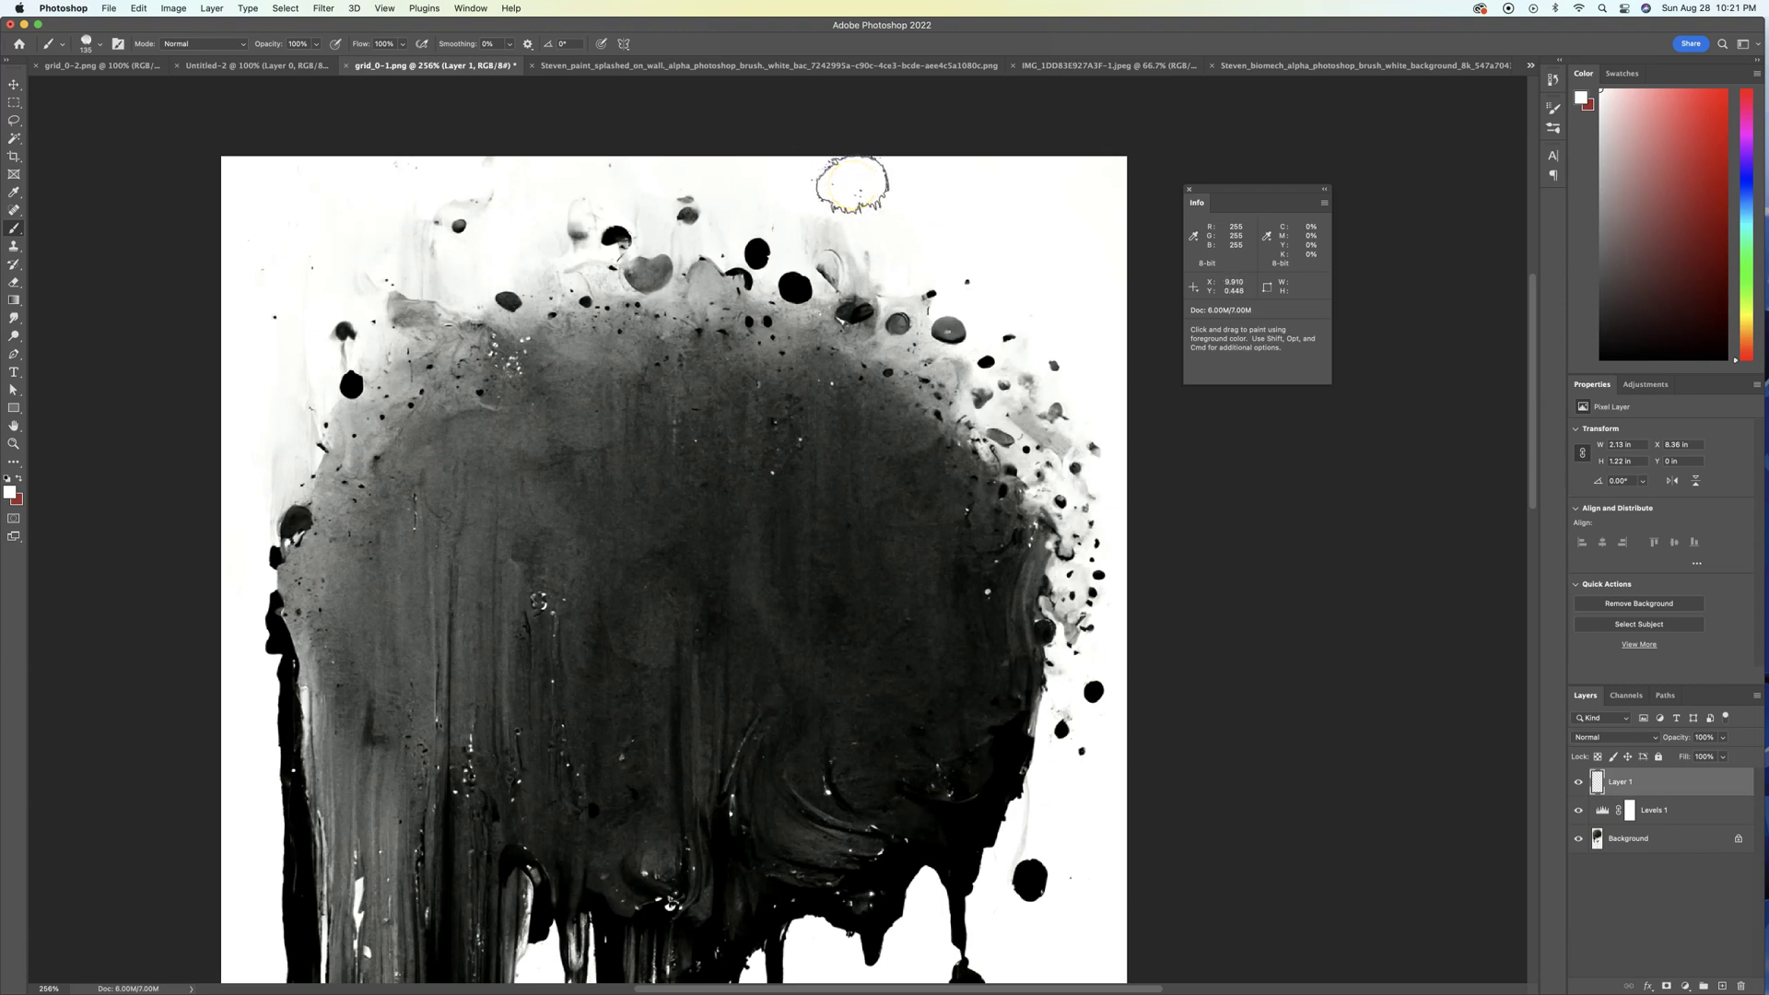
# - Paint a soft 30% white stroke across the top, then clean the top-left marks at 100%
pyautogui.moveTo(852, 184); pyautogui.dragTo(632, 147)
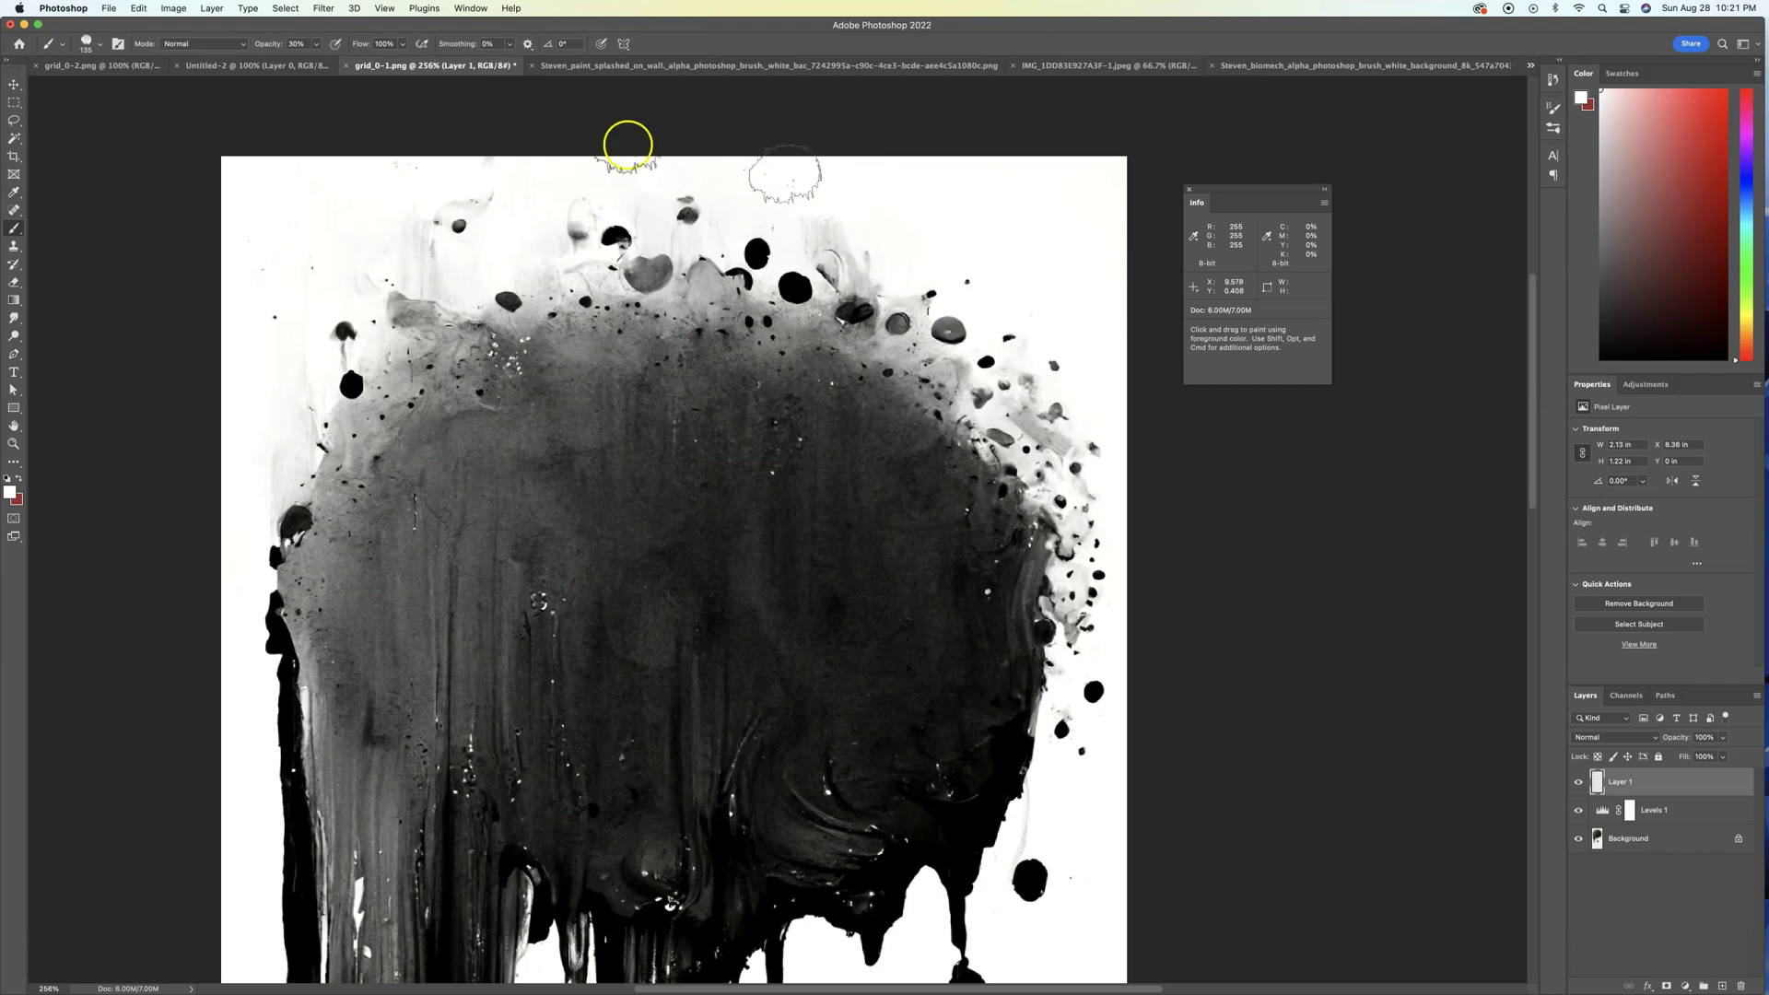
pyautogui.press('3')
pyautogui.moveTo(928, 178)
pyautogui.mouseDown()
pyautogui.moveTo(861, 178)
pyautogui.moveTo(829, 197)
pyautogui.moveTo(876, 193)
pyautogui.moveTo(837, 209)
pyautogui.moveTo(388, 172)
pyautogui.moveTo(489, 185)
pyautogui.moveTo(375, 206)
pyautogui.moveTo(324, 245)
pyautogui.moveTo(272, 329)
pyautogui.moveTo(281, 272)
pyautogui.moveTo(328, 245)
pyautogui.moveTo(273, 316)
pyautogui.moveTo(276, 197)
pyautogui.mouseUp()
pyautogui.press('0')
pyautogui.moveTo(608, 163); pyautogui.dragTo(688, 149)
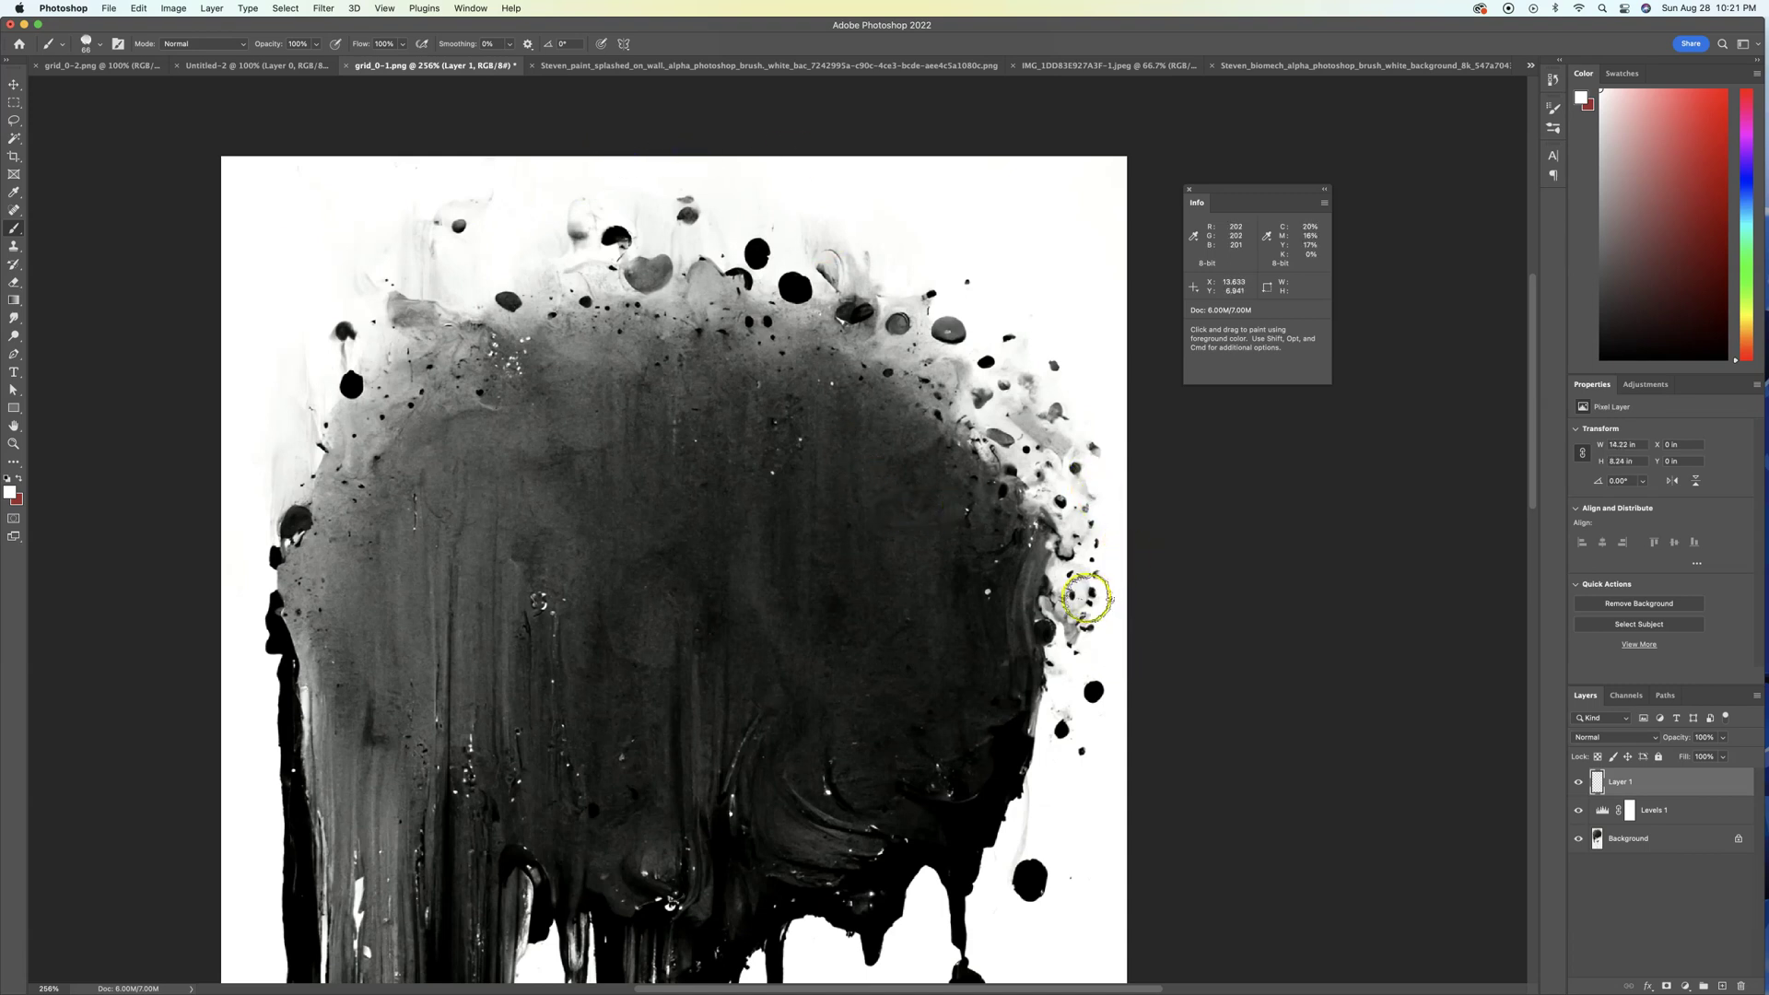
# - Paint out the small dark specks in the lower-right drips
pyautogui.scroll(-10, 1066, 592)
pyautogui.scroll(-7, 972, 512)
pyautogui.hscroll(-2, 972, 511)
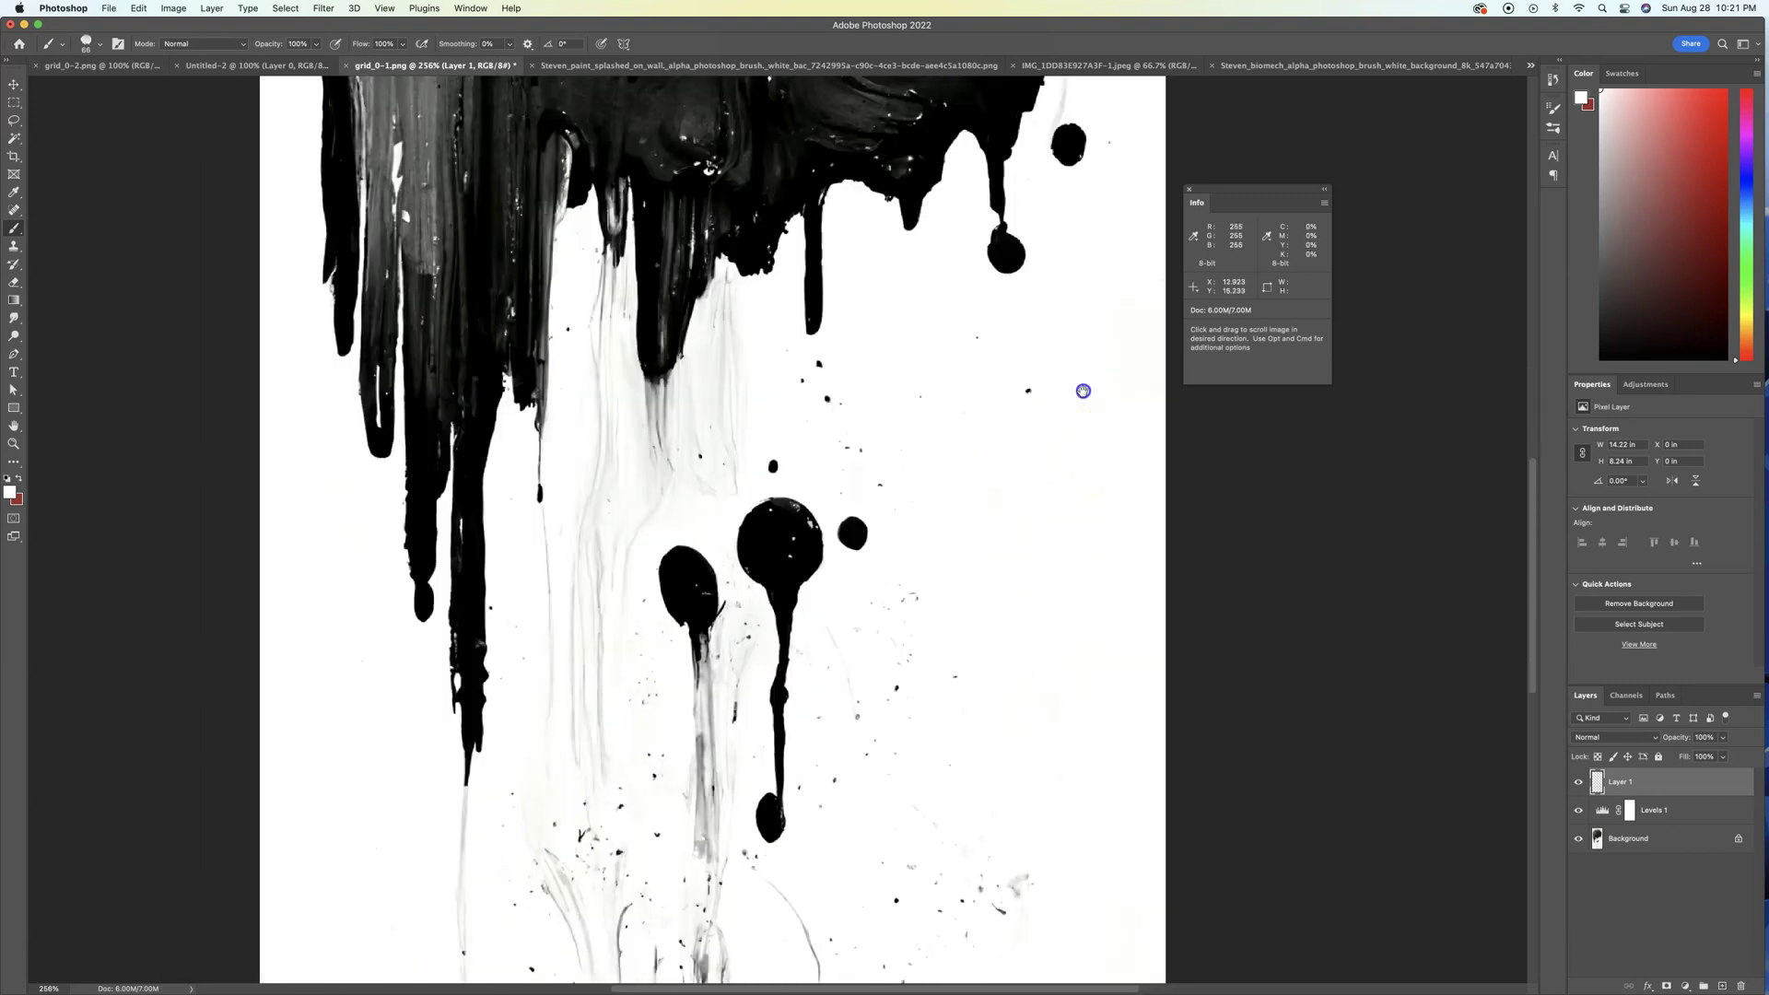
pyautogui.moveTo(958, 566)
pyautogui.mouseDown()
pyautogui.moveTo(813, 728)
pyautogui.moveTo(865, 783)
pyautogui.moveTo(849, 647)
pyautogui.moveTo(922, 764)
pyautogui.moveTo(1071, 810)
pyautogui.moveTo(1104, 847)
pyautogui.moveTo(1087, 904)
pyautogui.moveTo(633, 903)
pyautogui.moveTo(580, 924)
pyautogui.moveTo(475, 908)
pyautogui.moveTo(397, 866)
pyautogui.mouseUp()
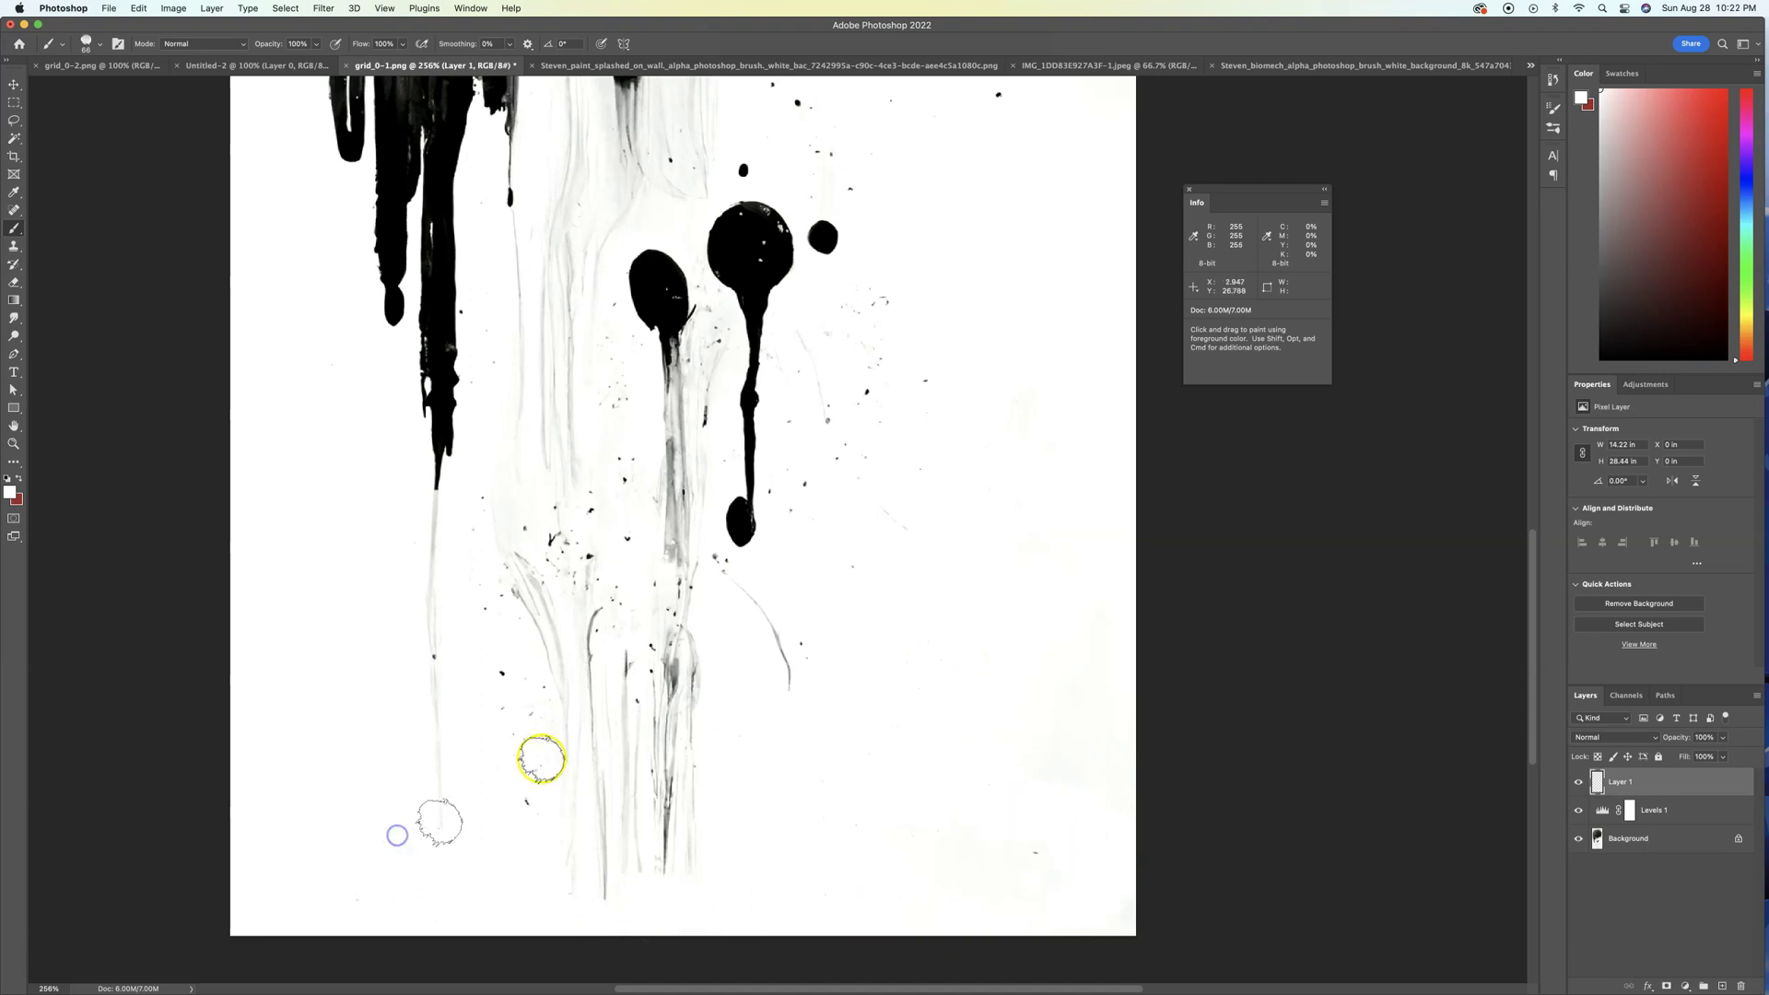
pyautogui.scroll(-3, 738, 581)
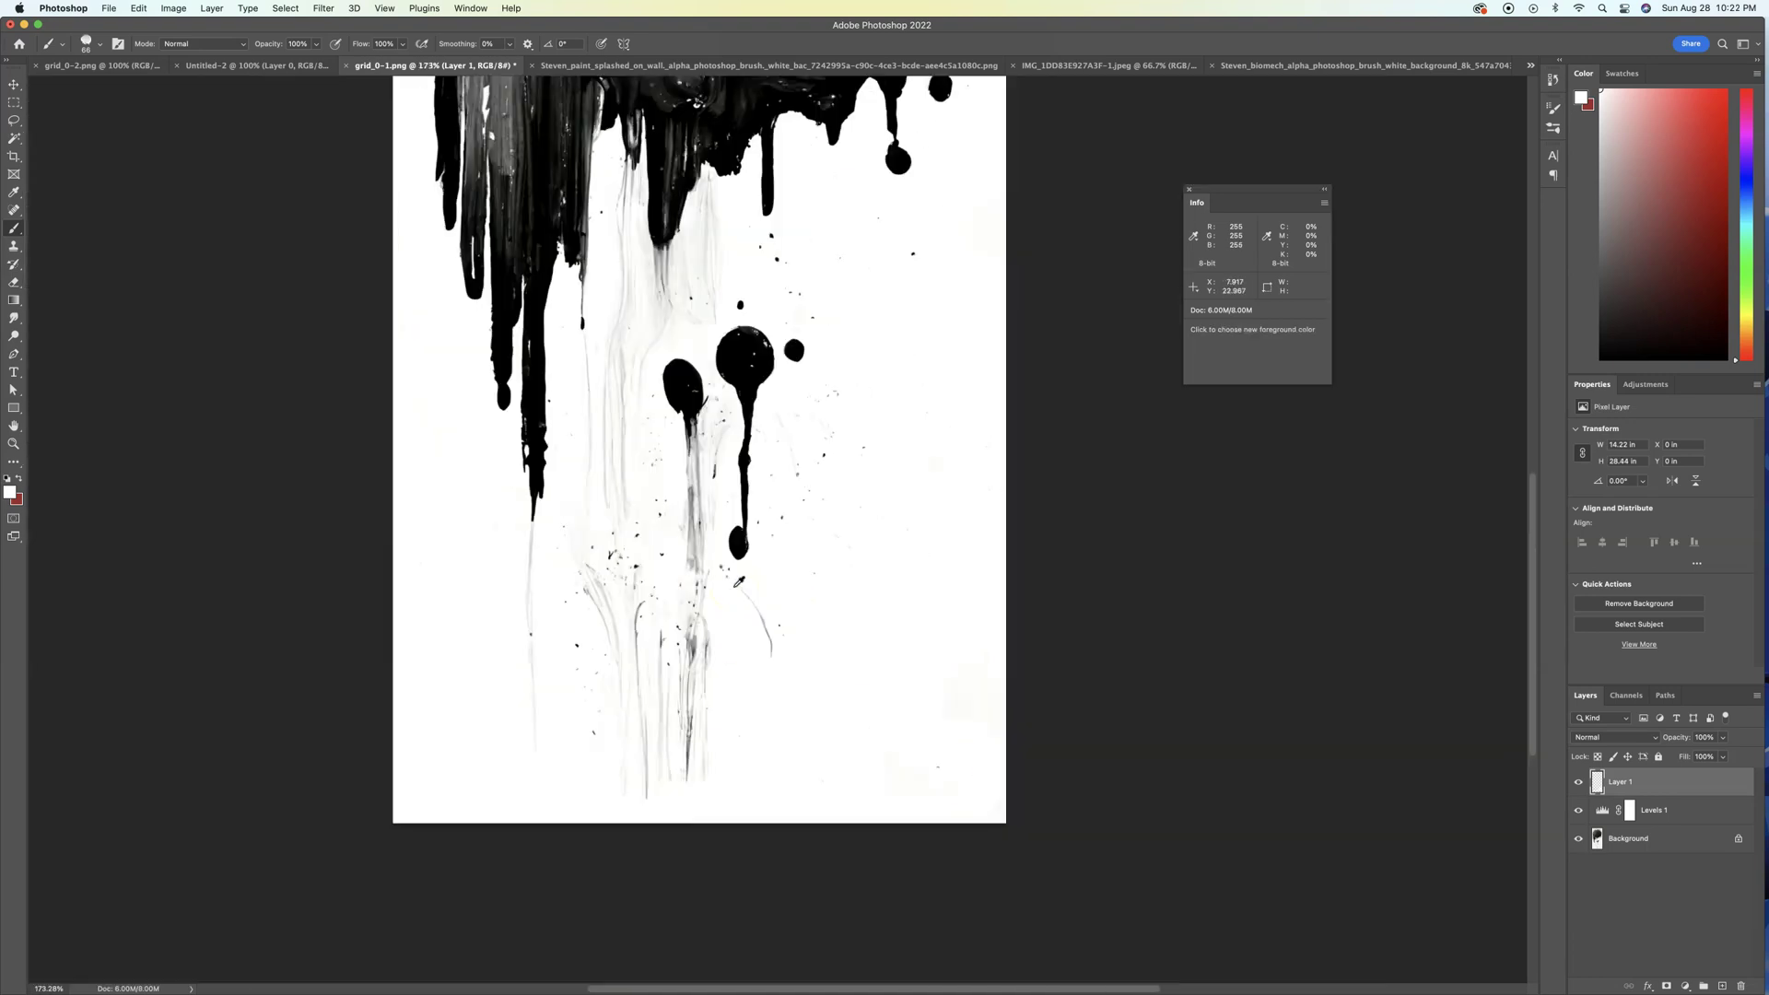
pyautogui.scroll(-2, 738, 581)
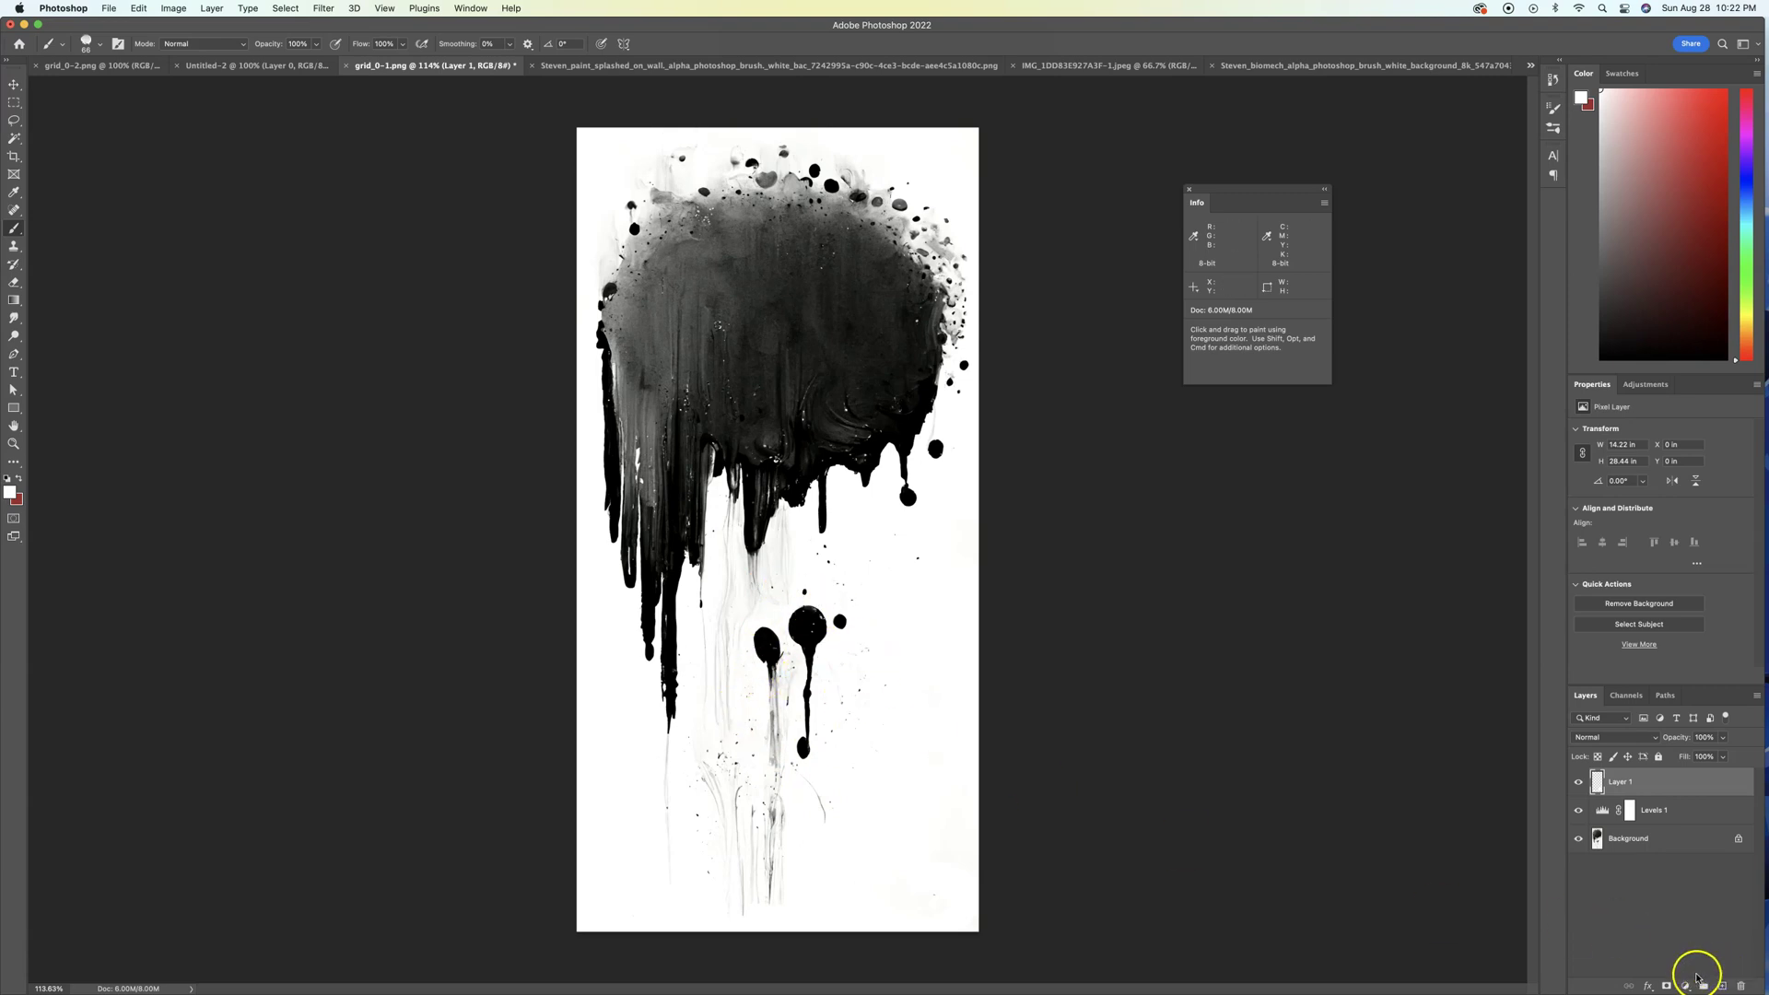
# - Crop the canvas bottom so it is 22 in tall
pyautogui.press('c')
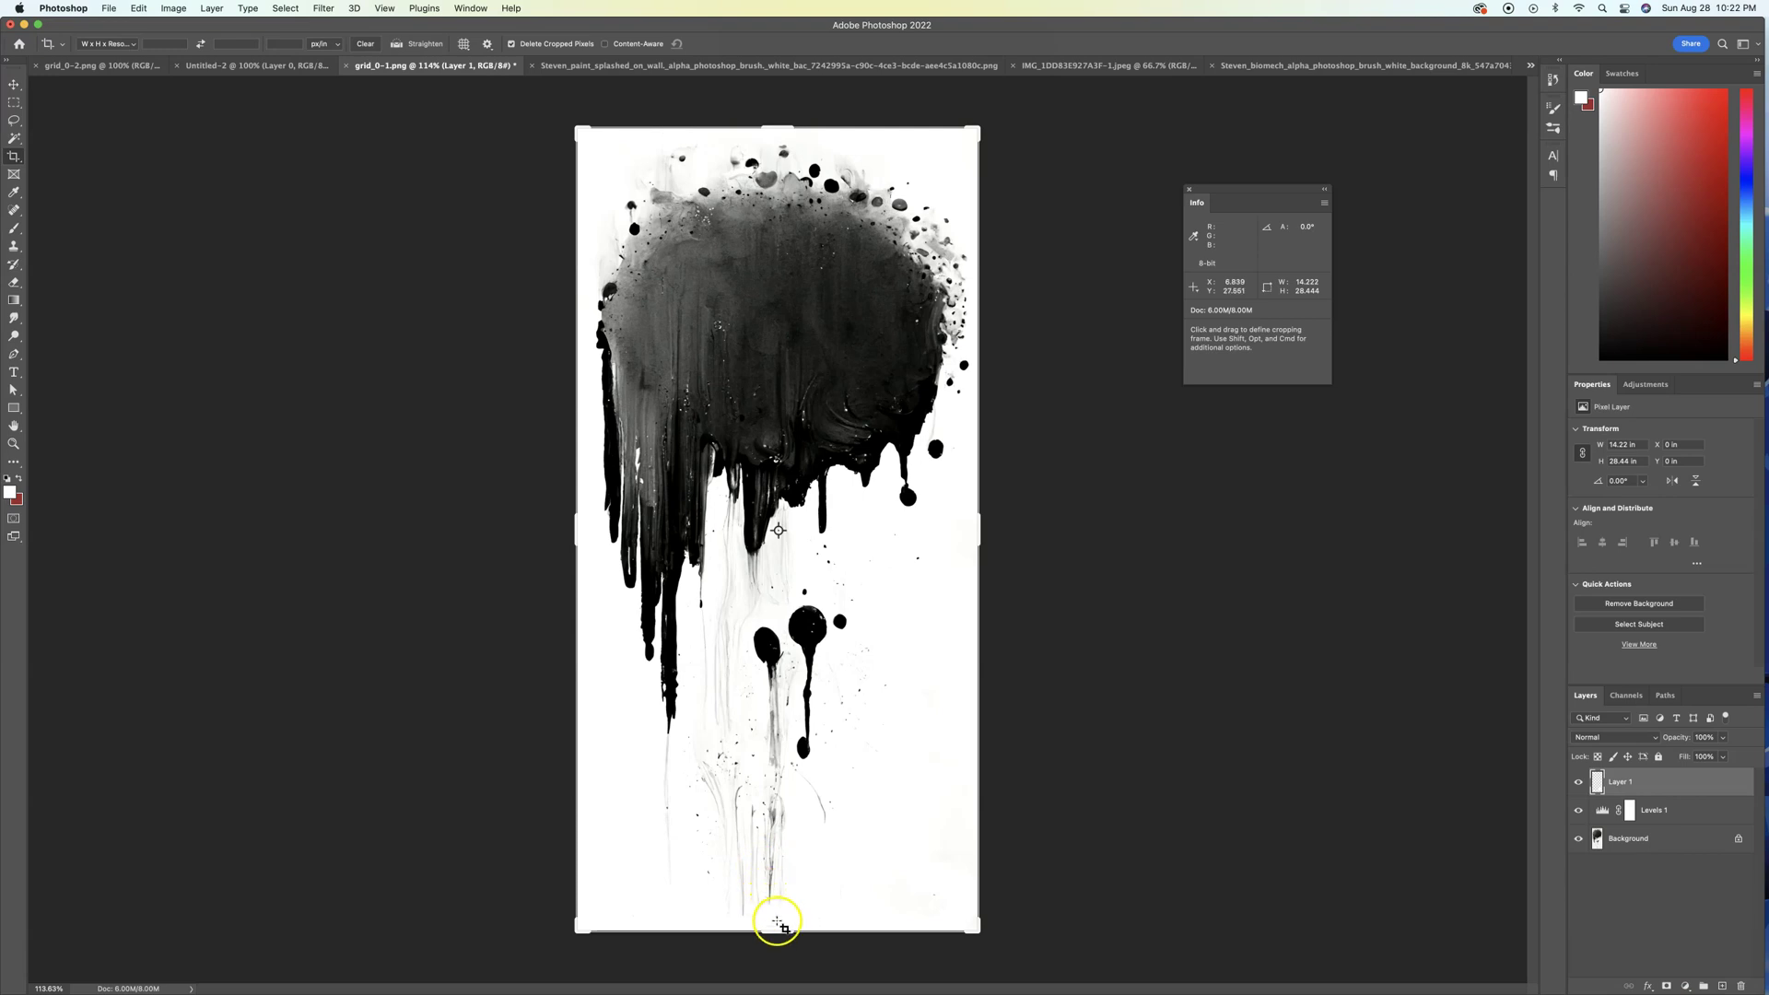
pyautogui.moveTo(777, 927); pyautogui.dragTo(775, 836)
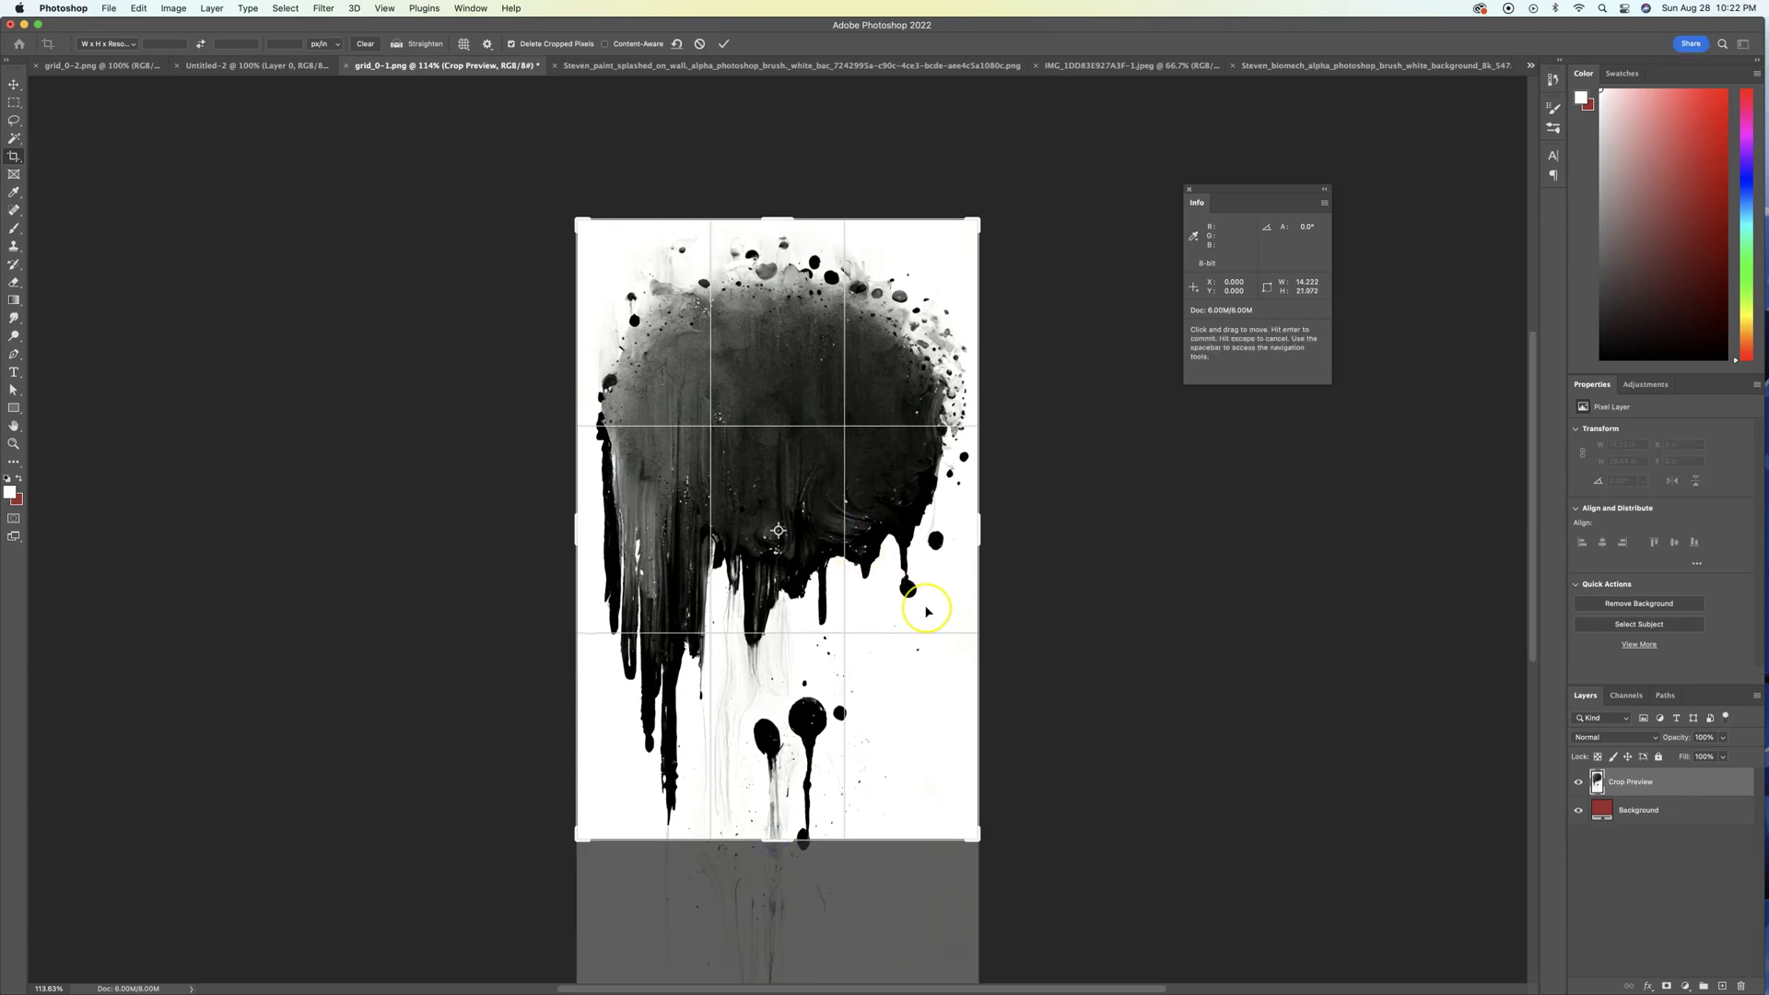
pyautogui.press('Return')
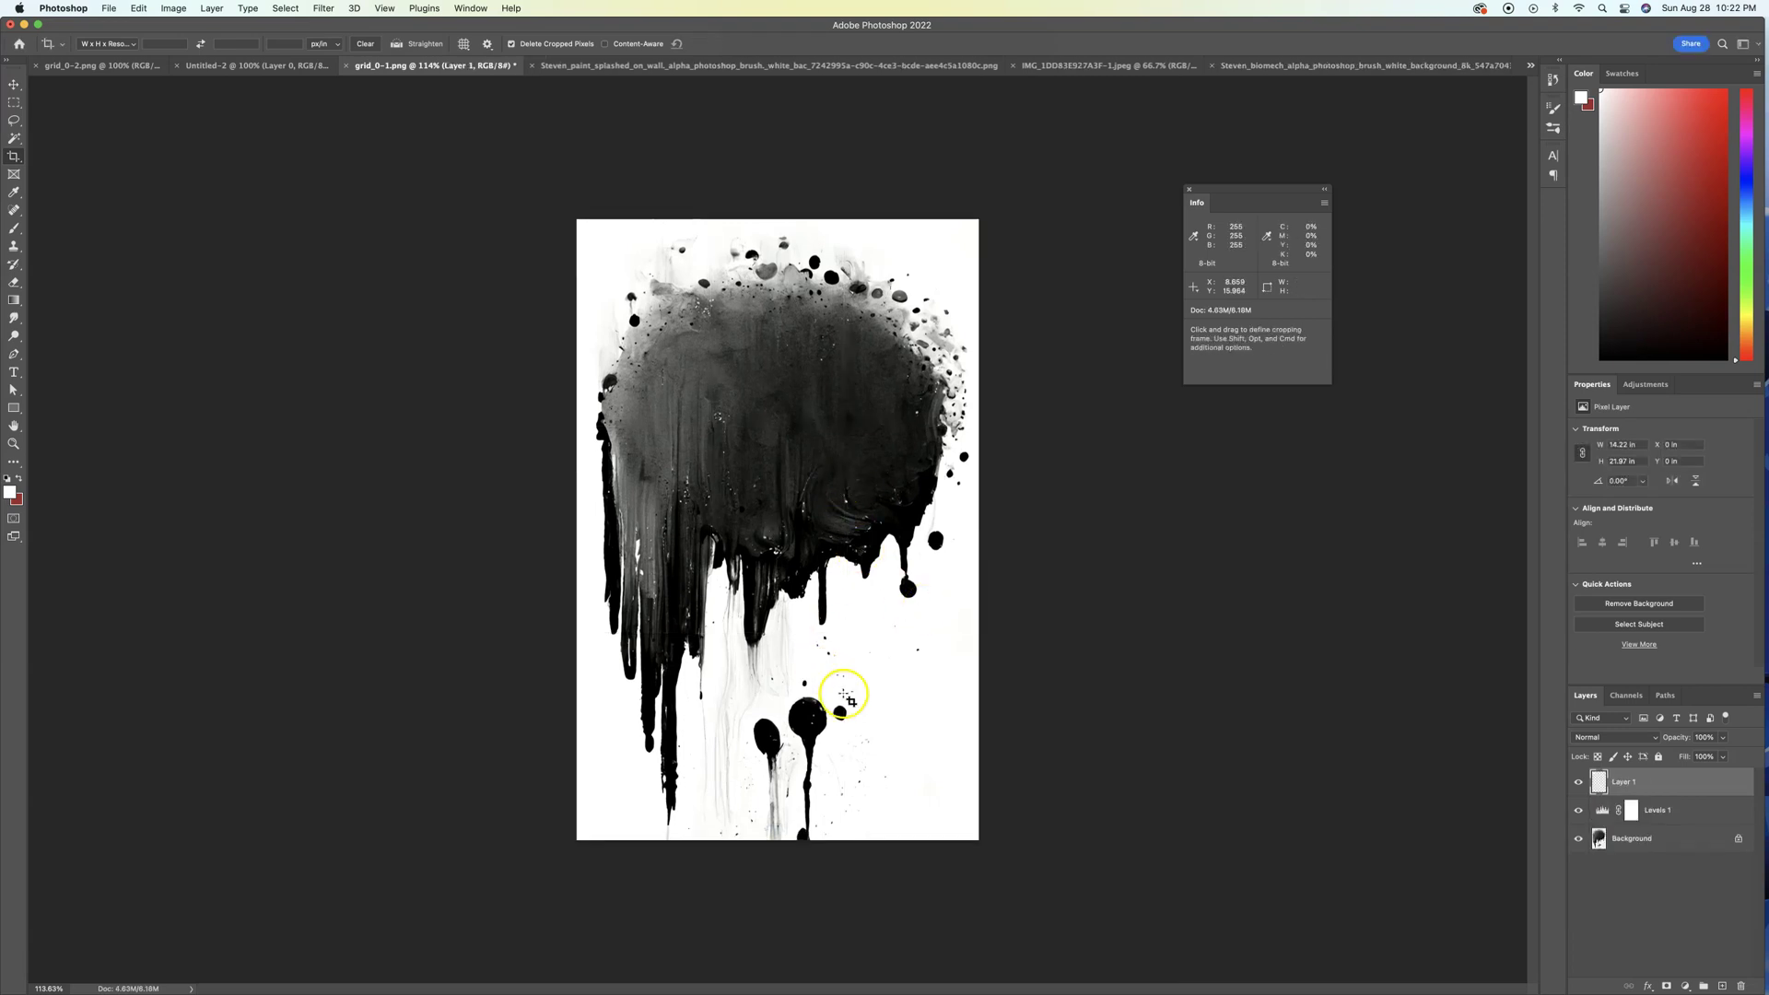
# - Paint white over the lower drops and thin drip with a 90 brush, fading gray streaks at 30%
pyautogui.press('b')
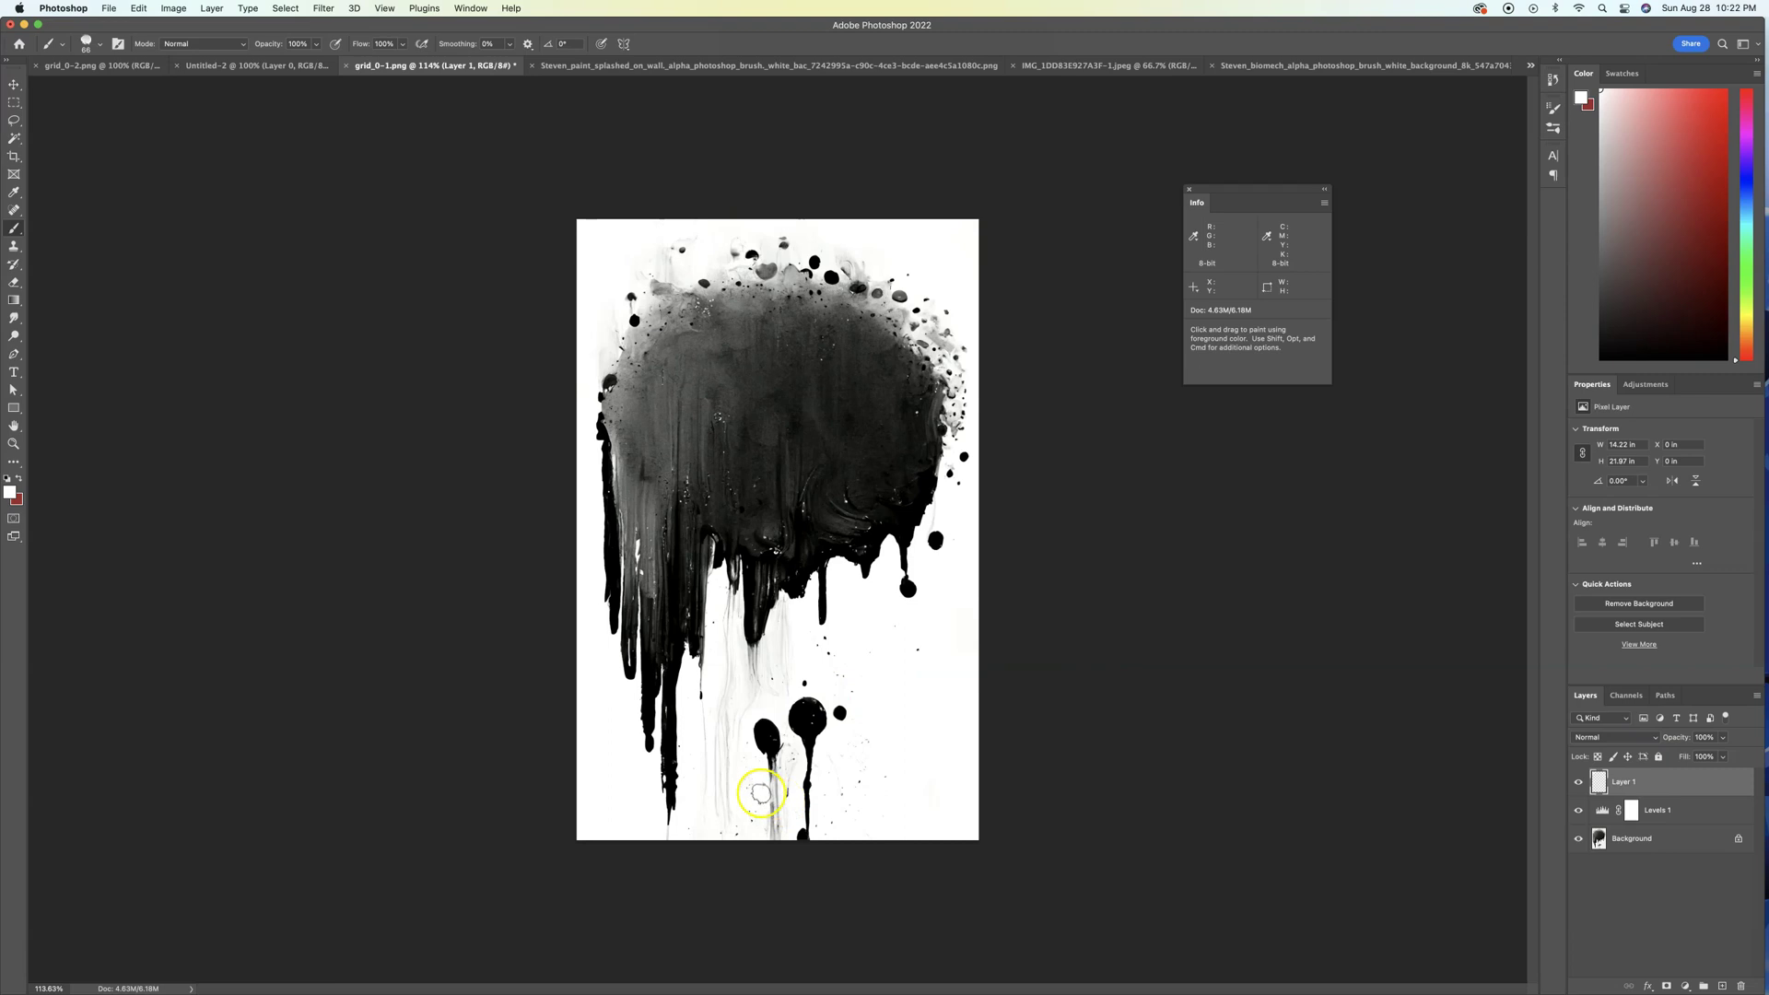
pyautogui.moveTo(823, 739)
pyautogui.mouseDown()
pyautogui.moveTo(840, 717)
pyautogui.moveTo(812, 741)
pyautogui.moveTo(810, 838)
pyautogui.moveTo(777, 832)
pyautogui.moveTo(758, 737)
pyautogui.mouseUp()
pyautogui.click(818, 715)
pyautogui.click(840, 714)
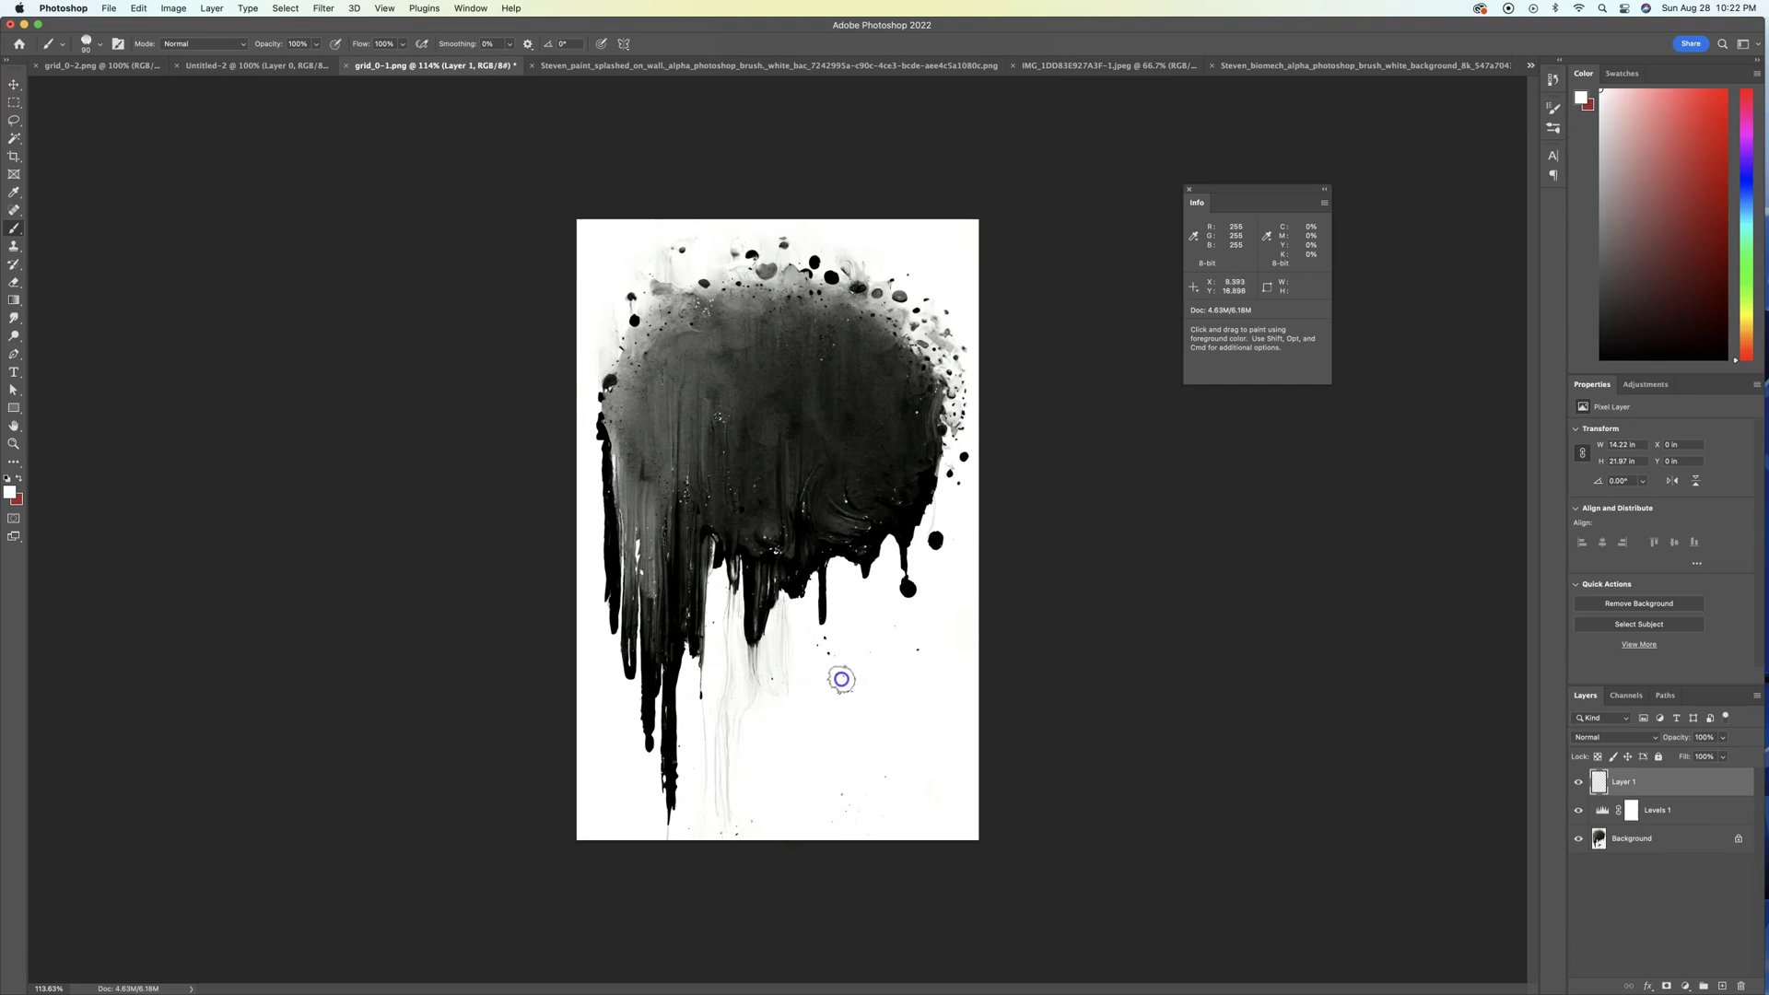
pyautogui.moveTo(873, 726); pyautogui.dragTo(822, 739)
pyautogui.moveTo(820, 739)
pyautogui.mouseDown()
pyautogui.moveTo(791, 676)
pyautogui.moveTo(821, 720)
pyautogui.mouseUp()
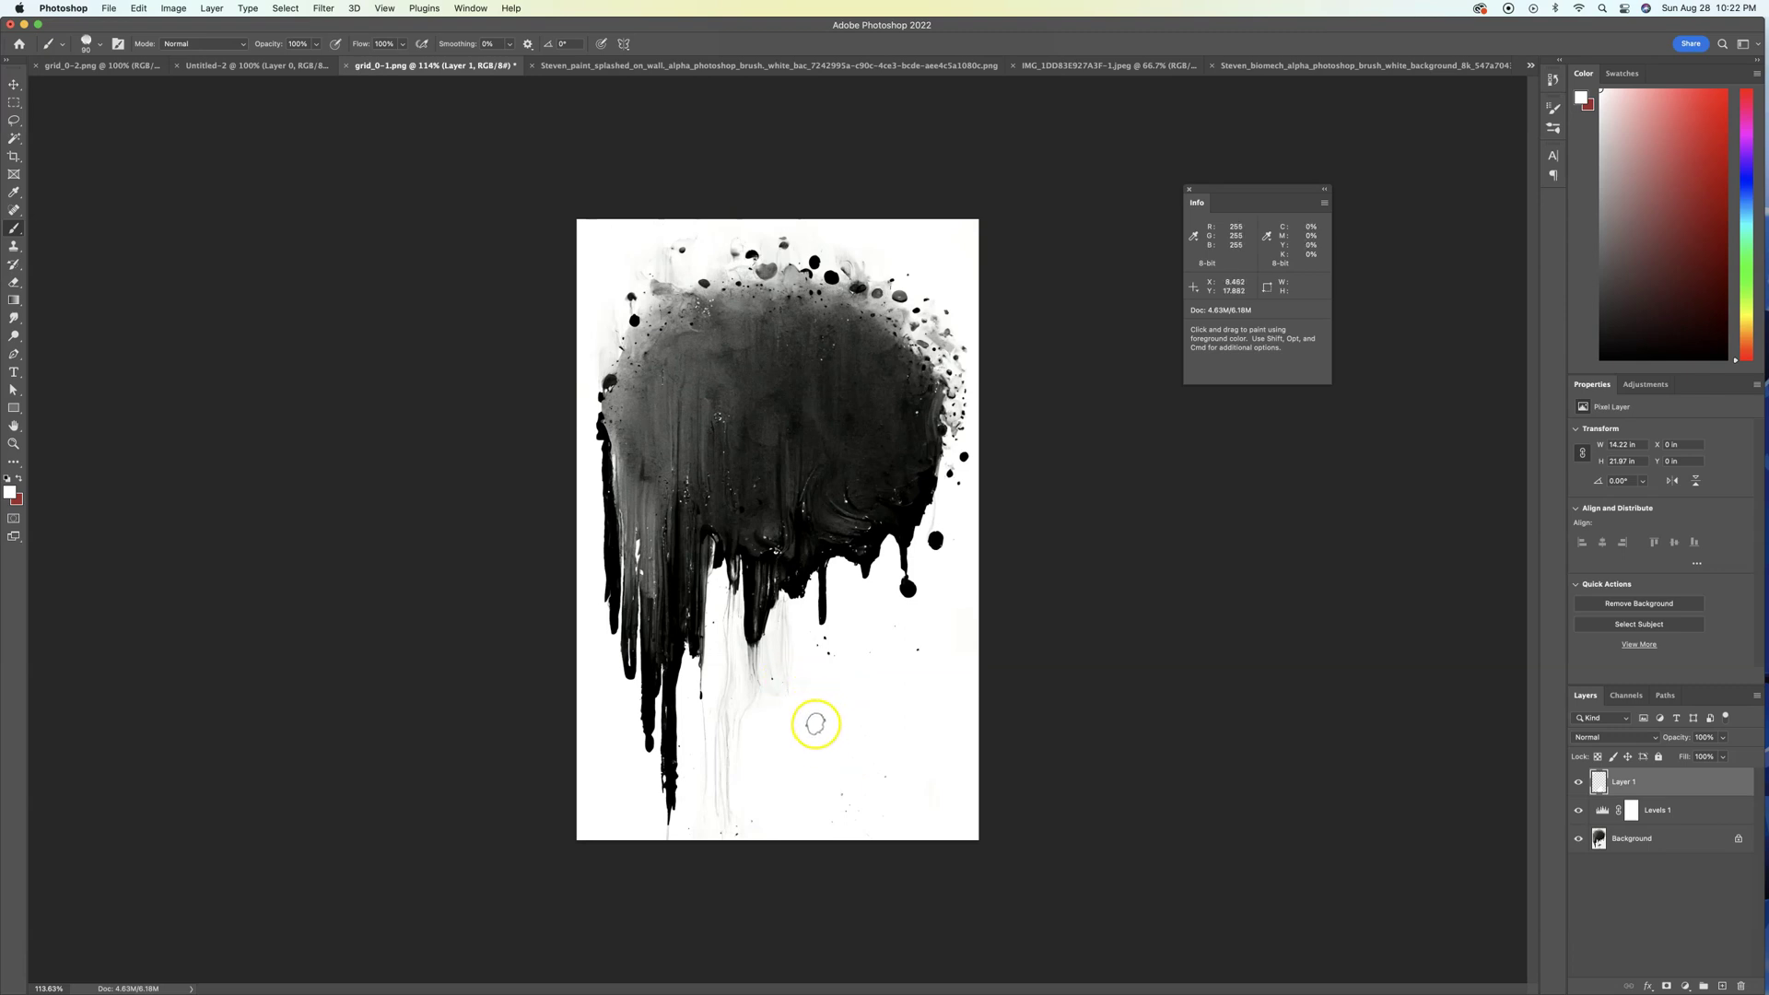
pyautogui.press('3')
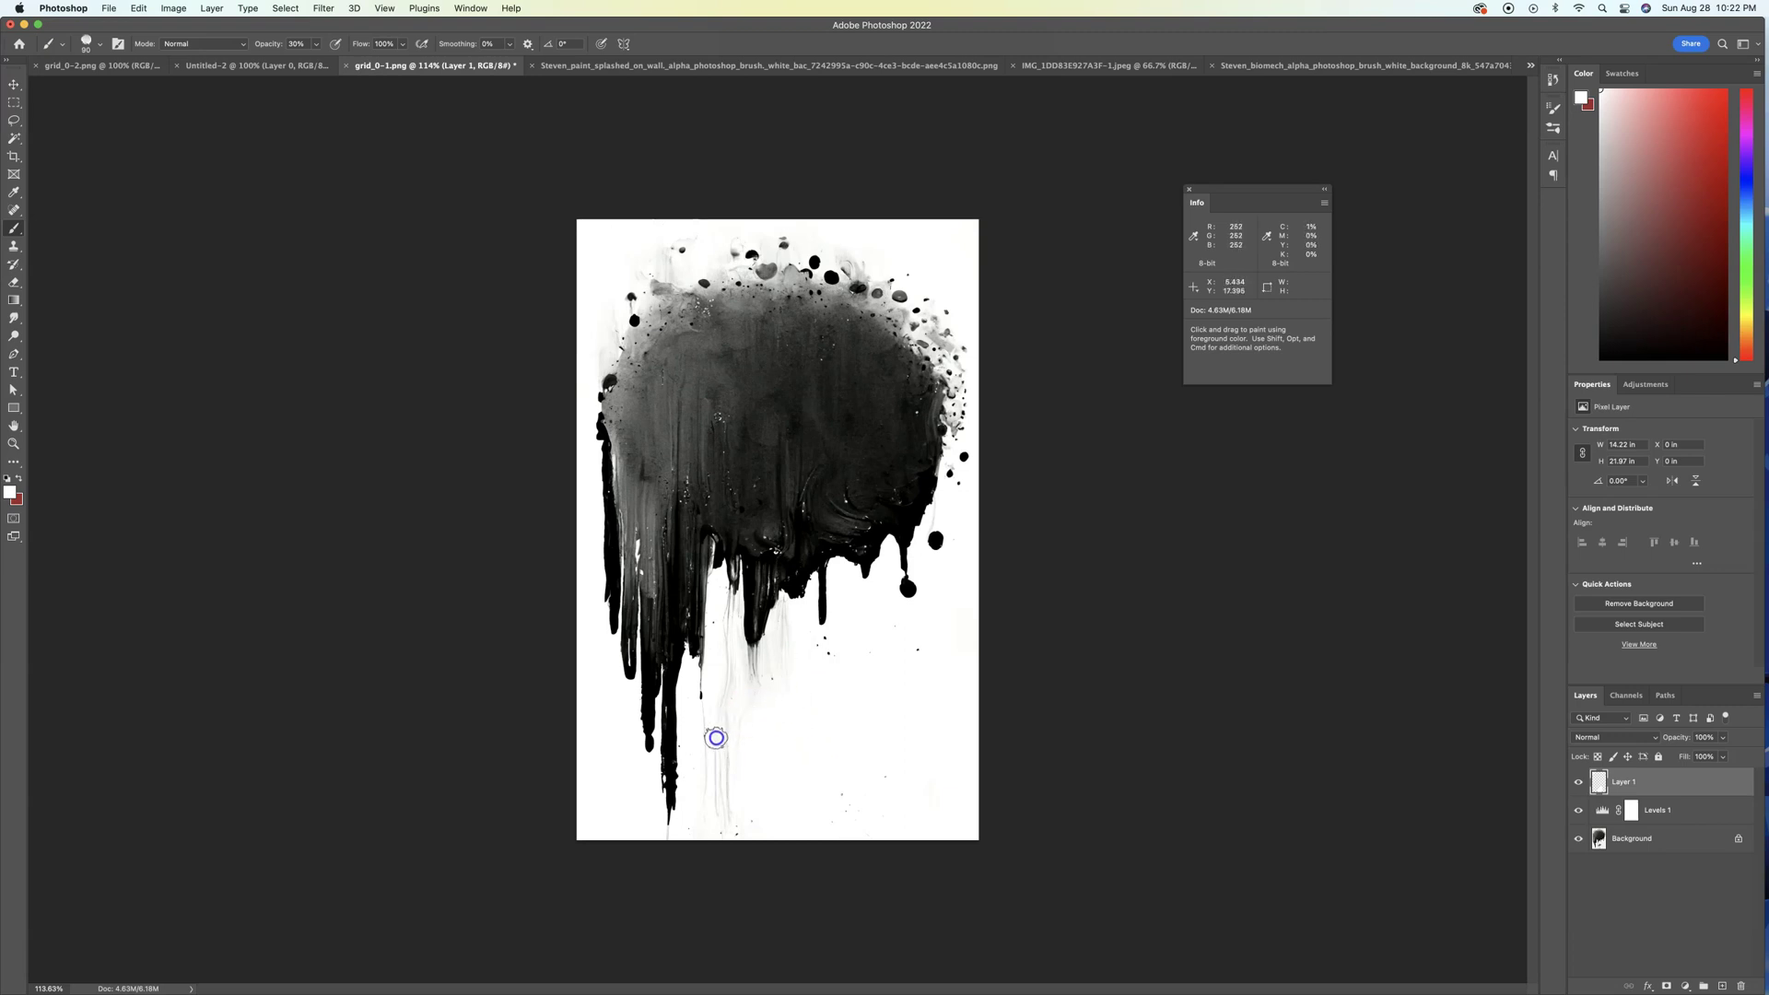
pyautogui.moveTo(714, 735); pyautogui.dragTo(715, 738)
pyautogui.moveTo(1013, 493)
pyautogui.mouseDown()
pyautogui.moveTo(738, 292)
pyautogui.moveTo(569, 453)
pyautogui.moveTo(1102, 604)
pyautogui.moveTo(869, 623)
pyautogui.moveTo(991, 541)
pyautogui.moveTo(1019, 543)
pyautogui.moveTo(506, 316)
pyautogui.moveTo(821, 473)
pyautogui.moveTo(1016, 523)
pyautogui.mouseUp()
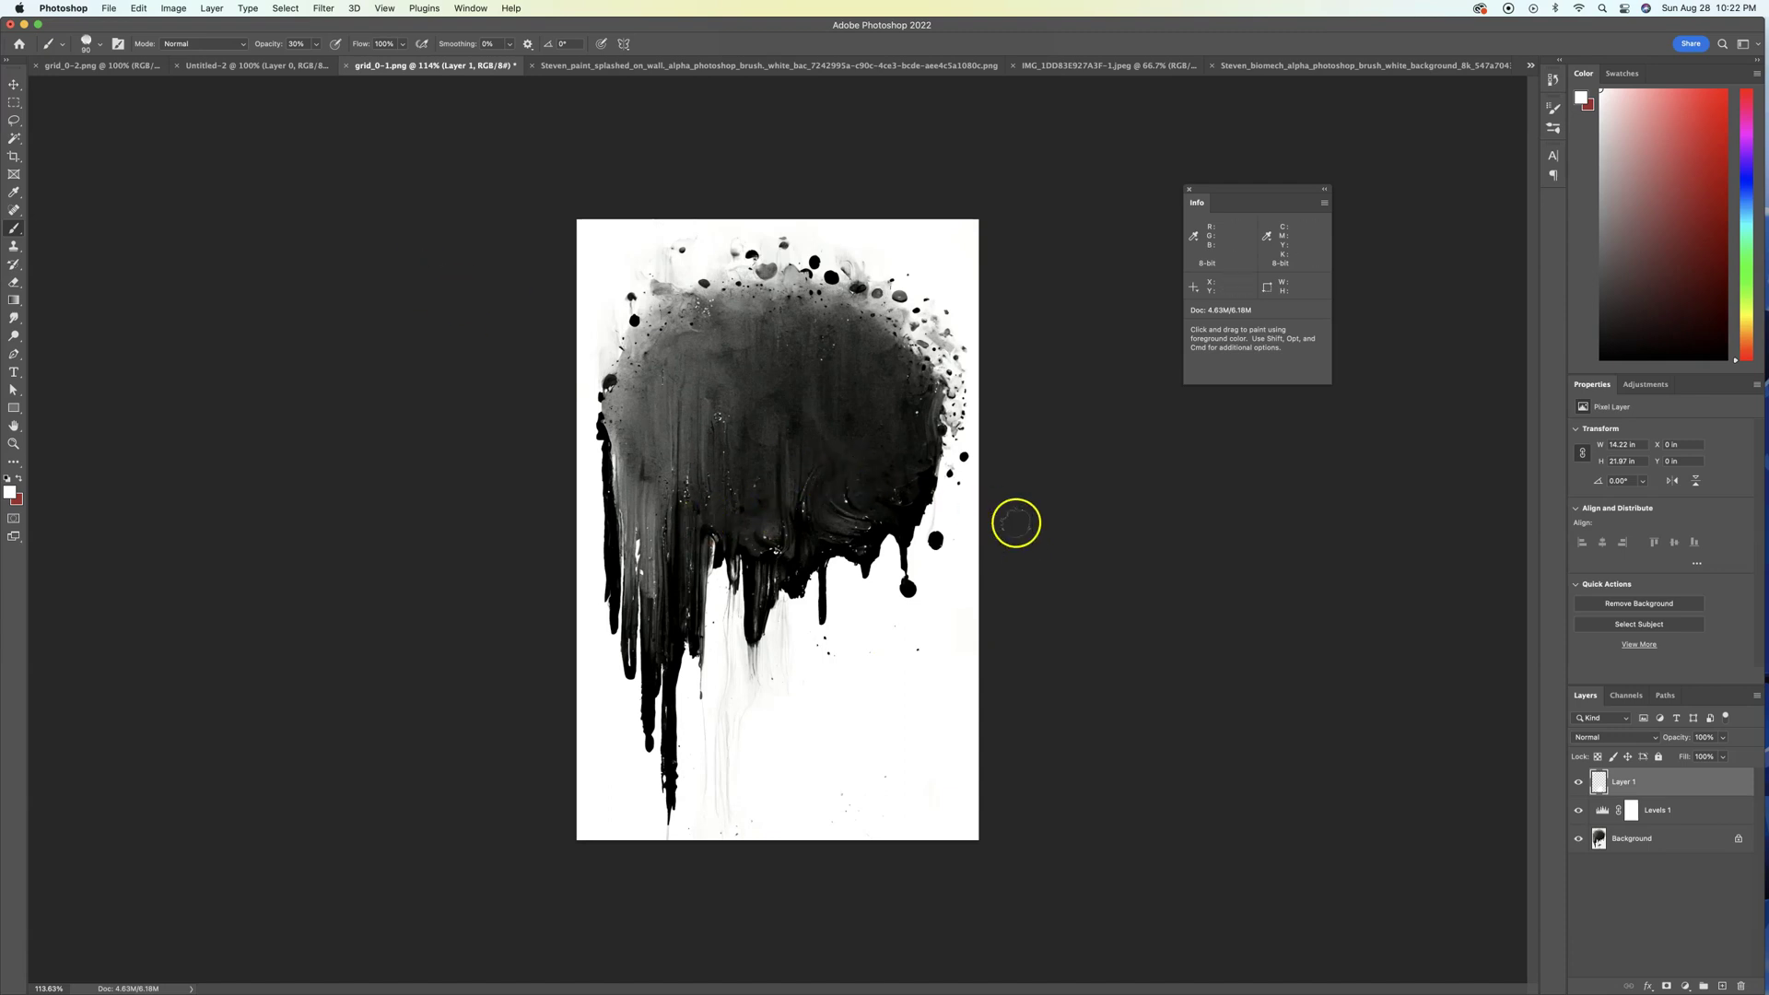
# - Select the whole canvas and define it as the brush preset 'grid_0-1.png'
pyautogui.click(15, 84)
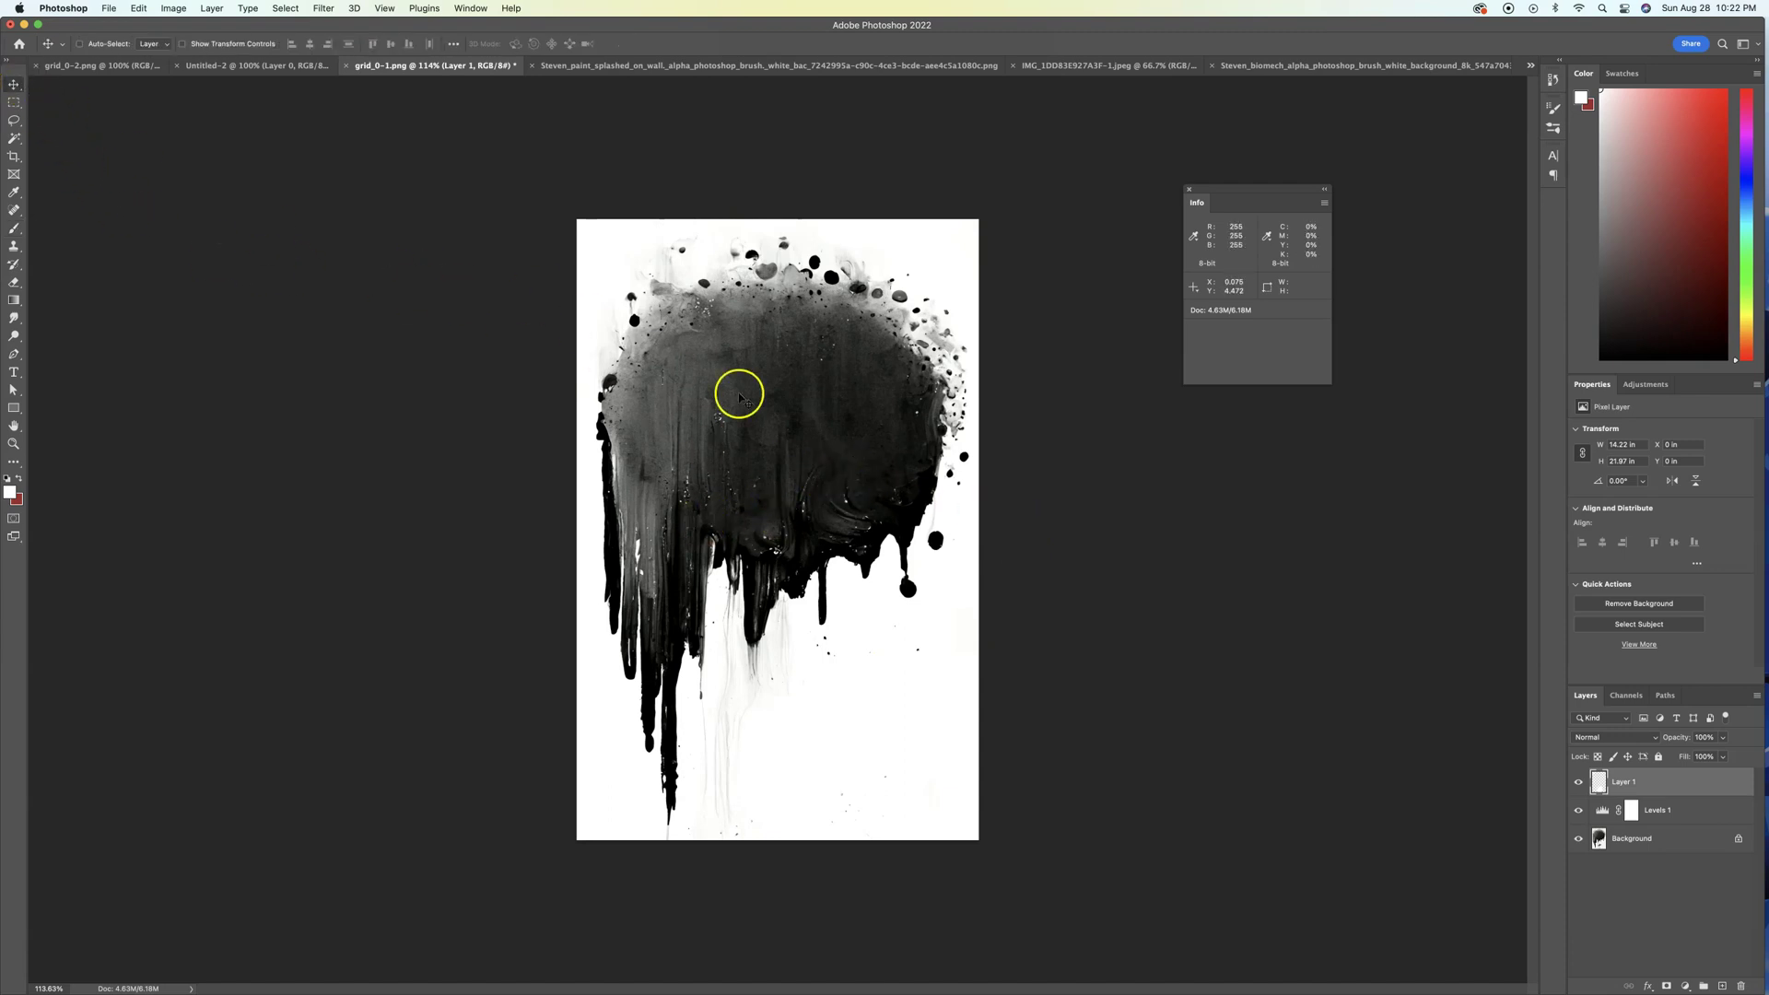
pyautogui.moveTo(738, 395); pyautogui.dragTo(704, 376)
pyautogui.press('super+a')
pyautogui.moveTo(838, 593); pyautogui.dragTo(836, 611)
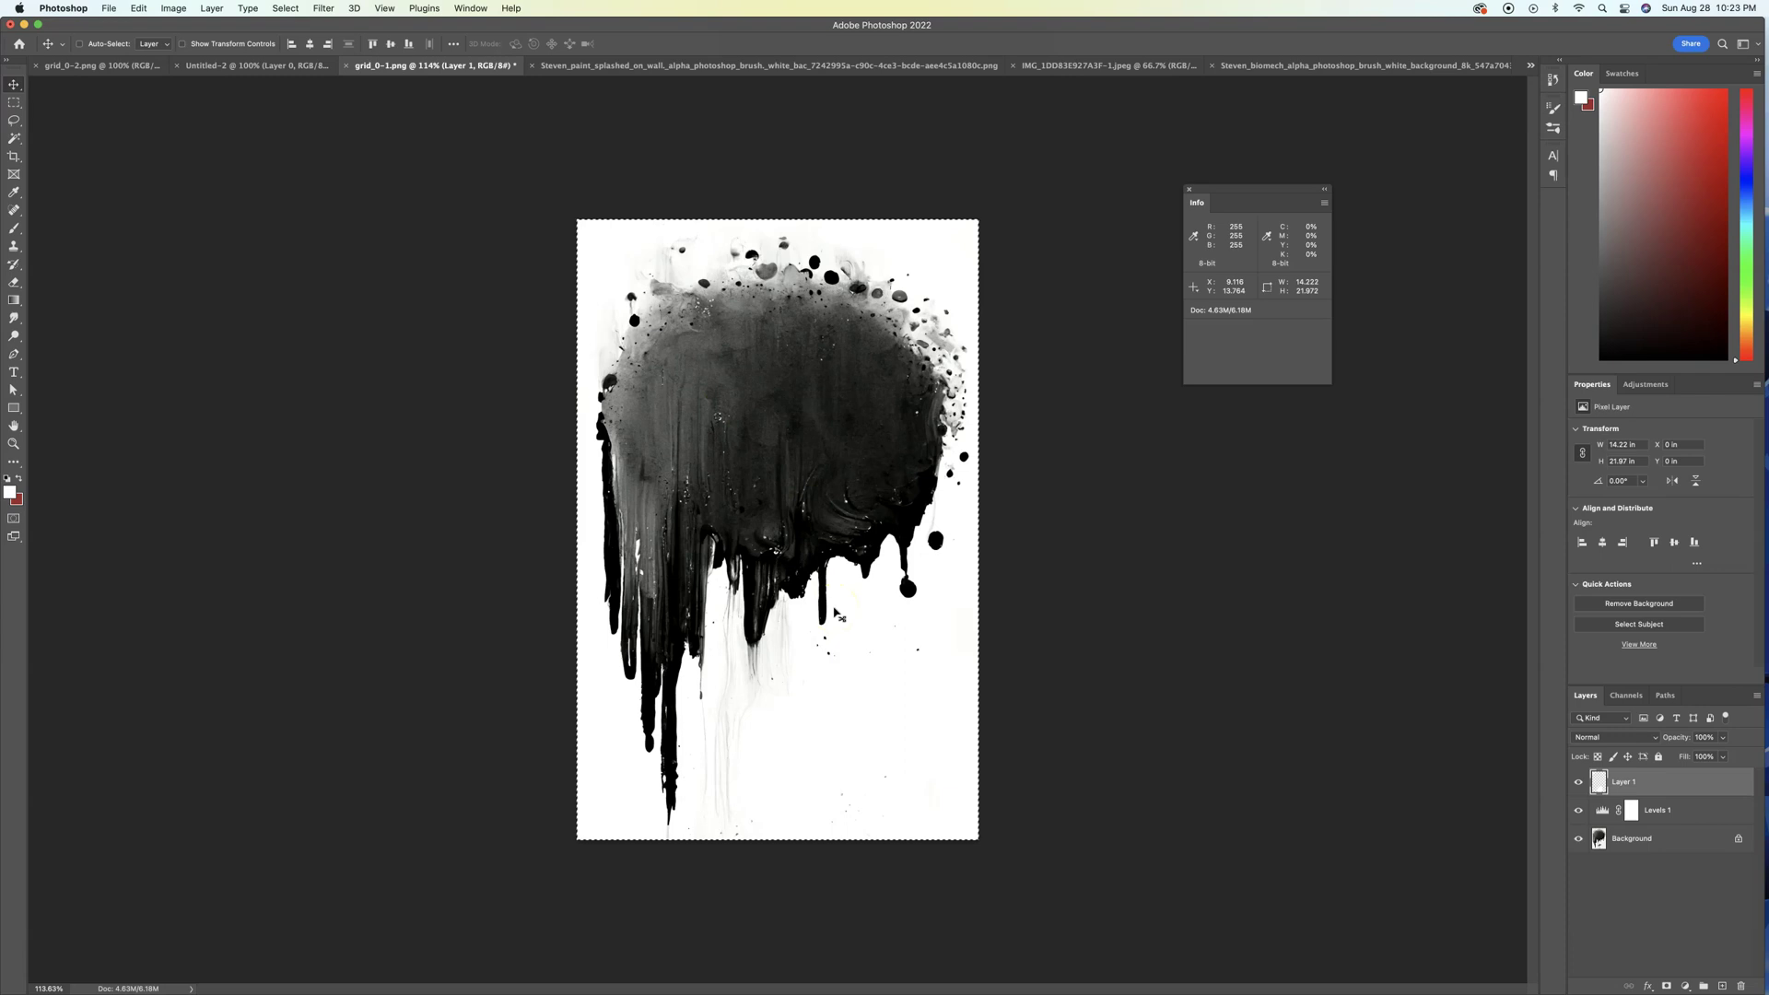
pyautogui.click(888, 613)
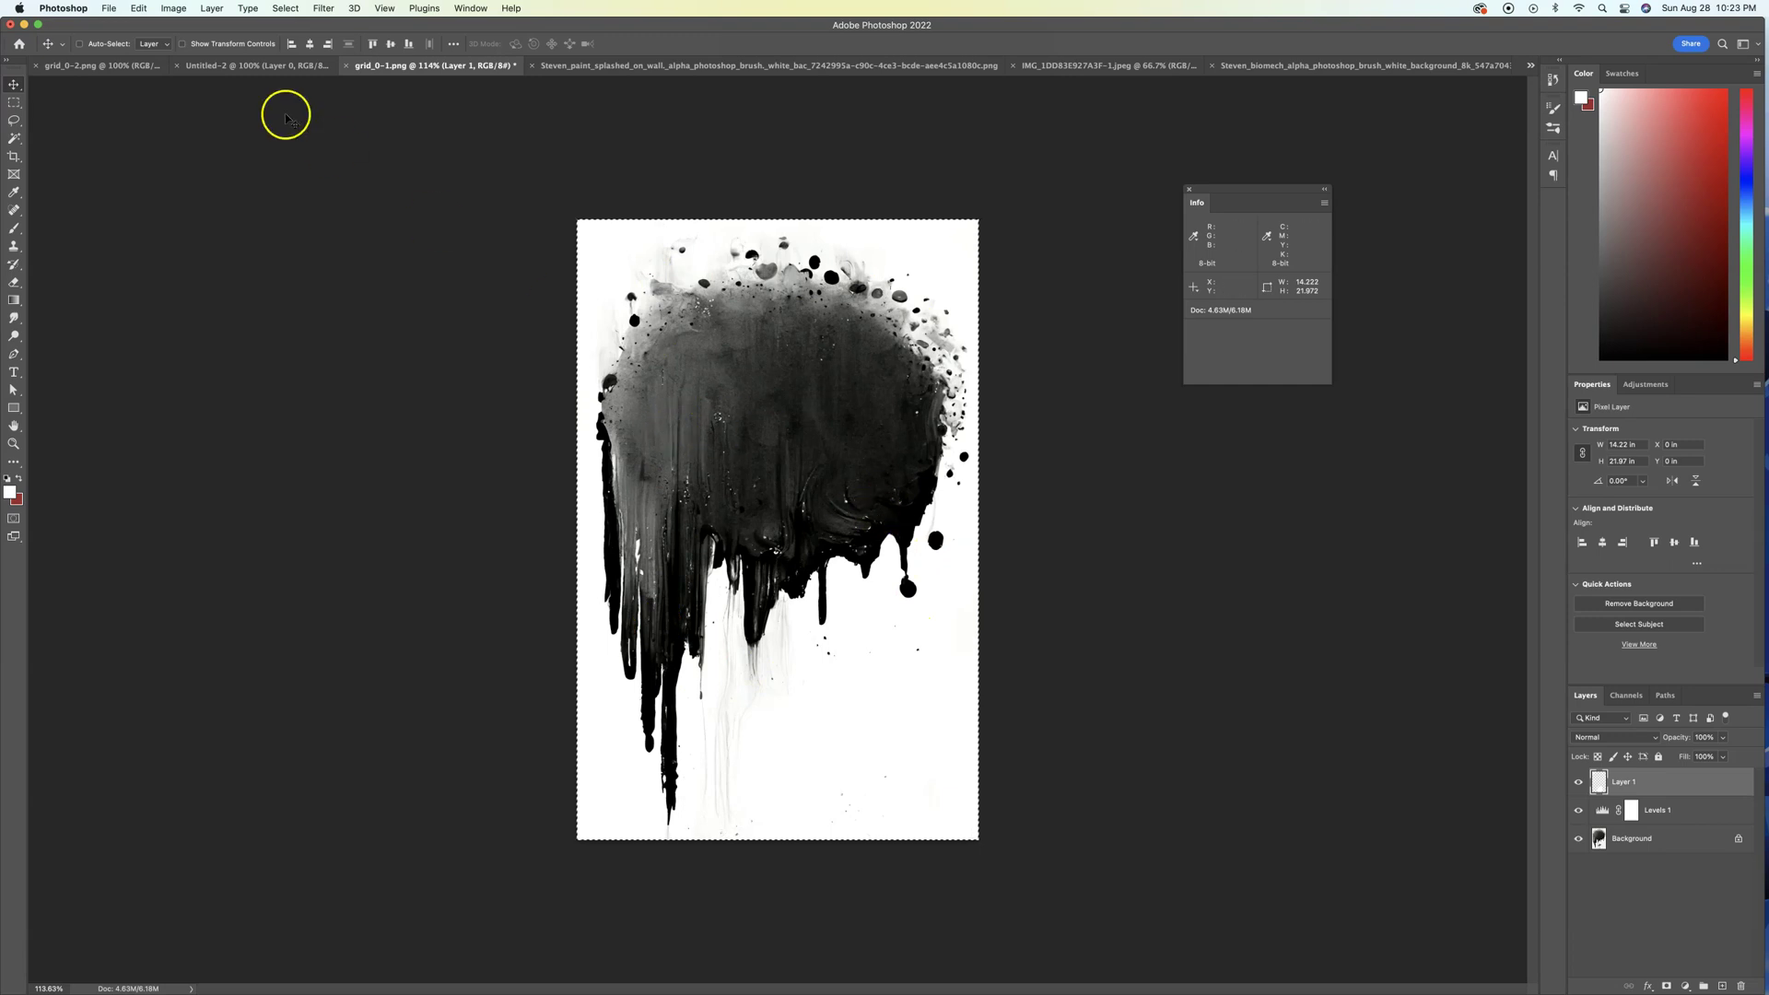
pyautogui.click(139, 8)
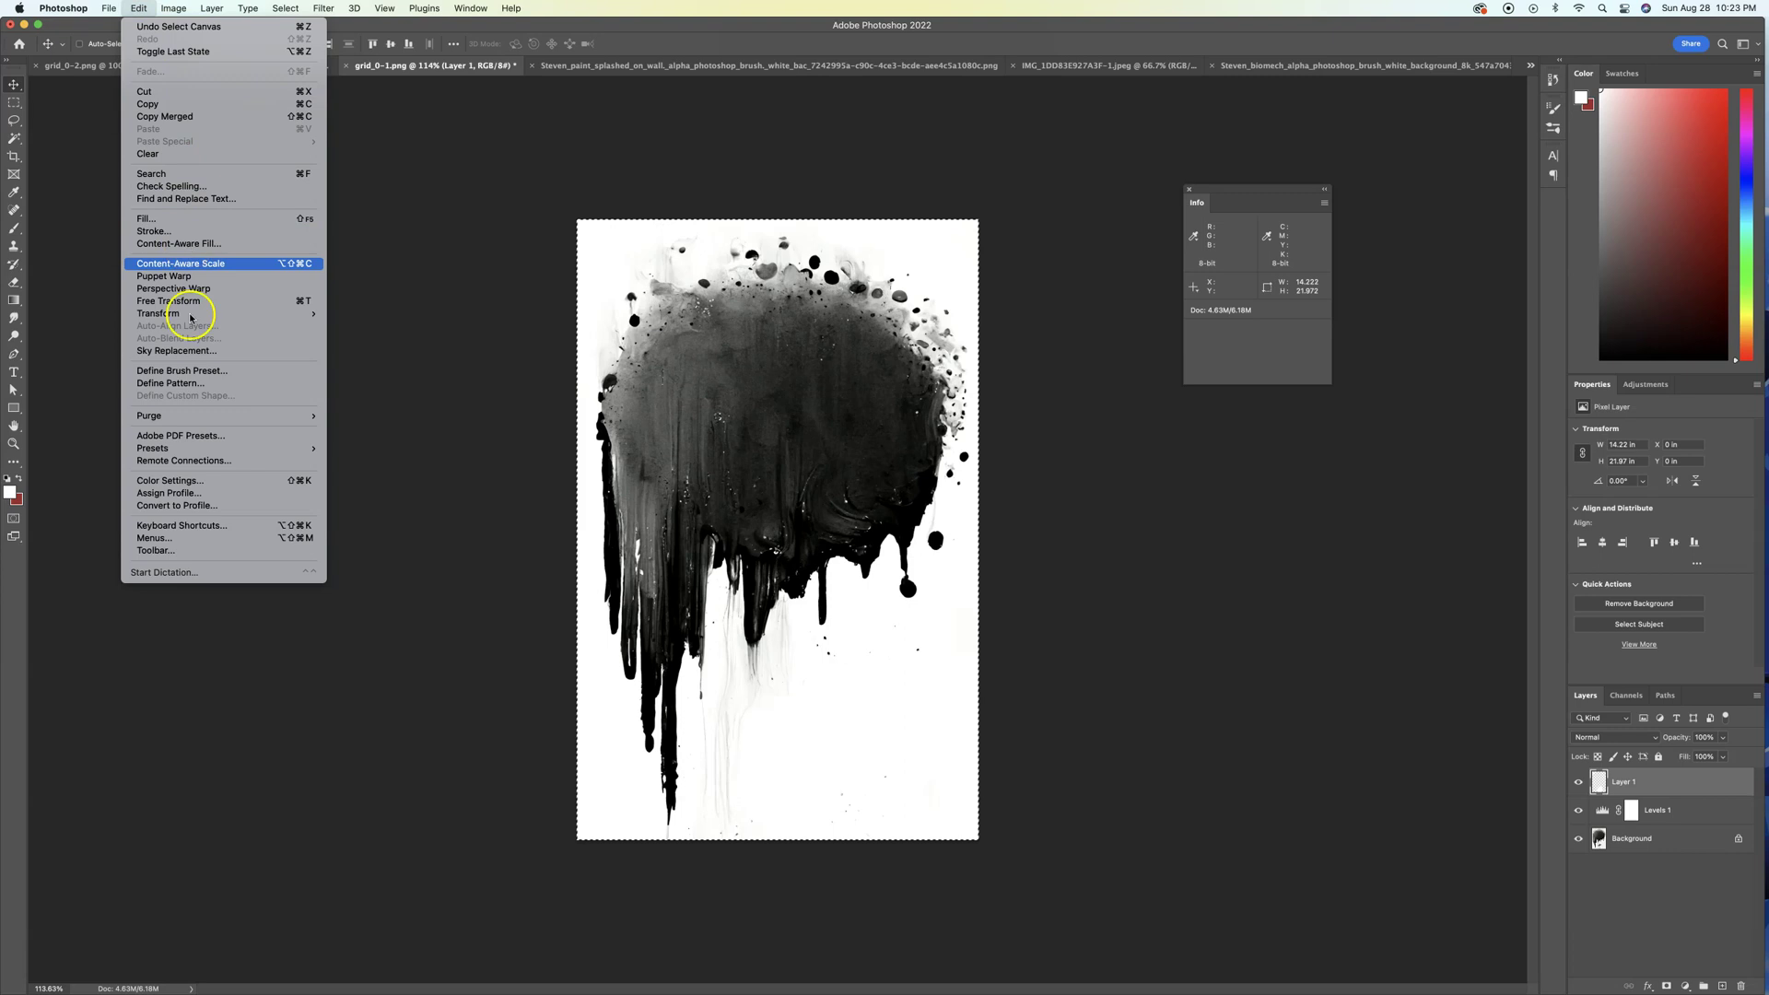
pyautogui.click(229, 375)
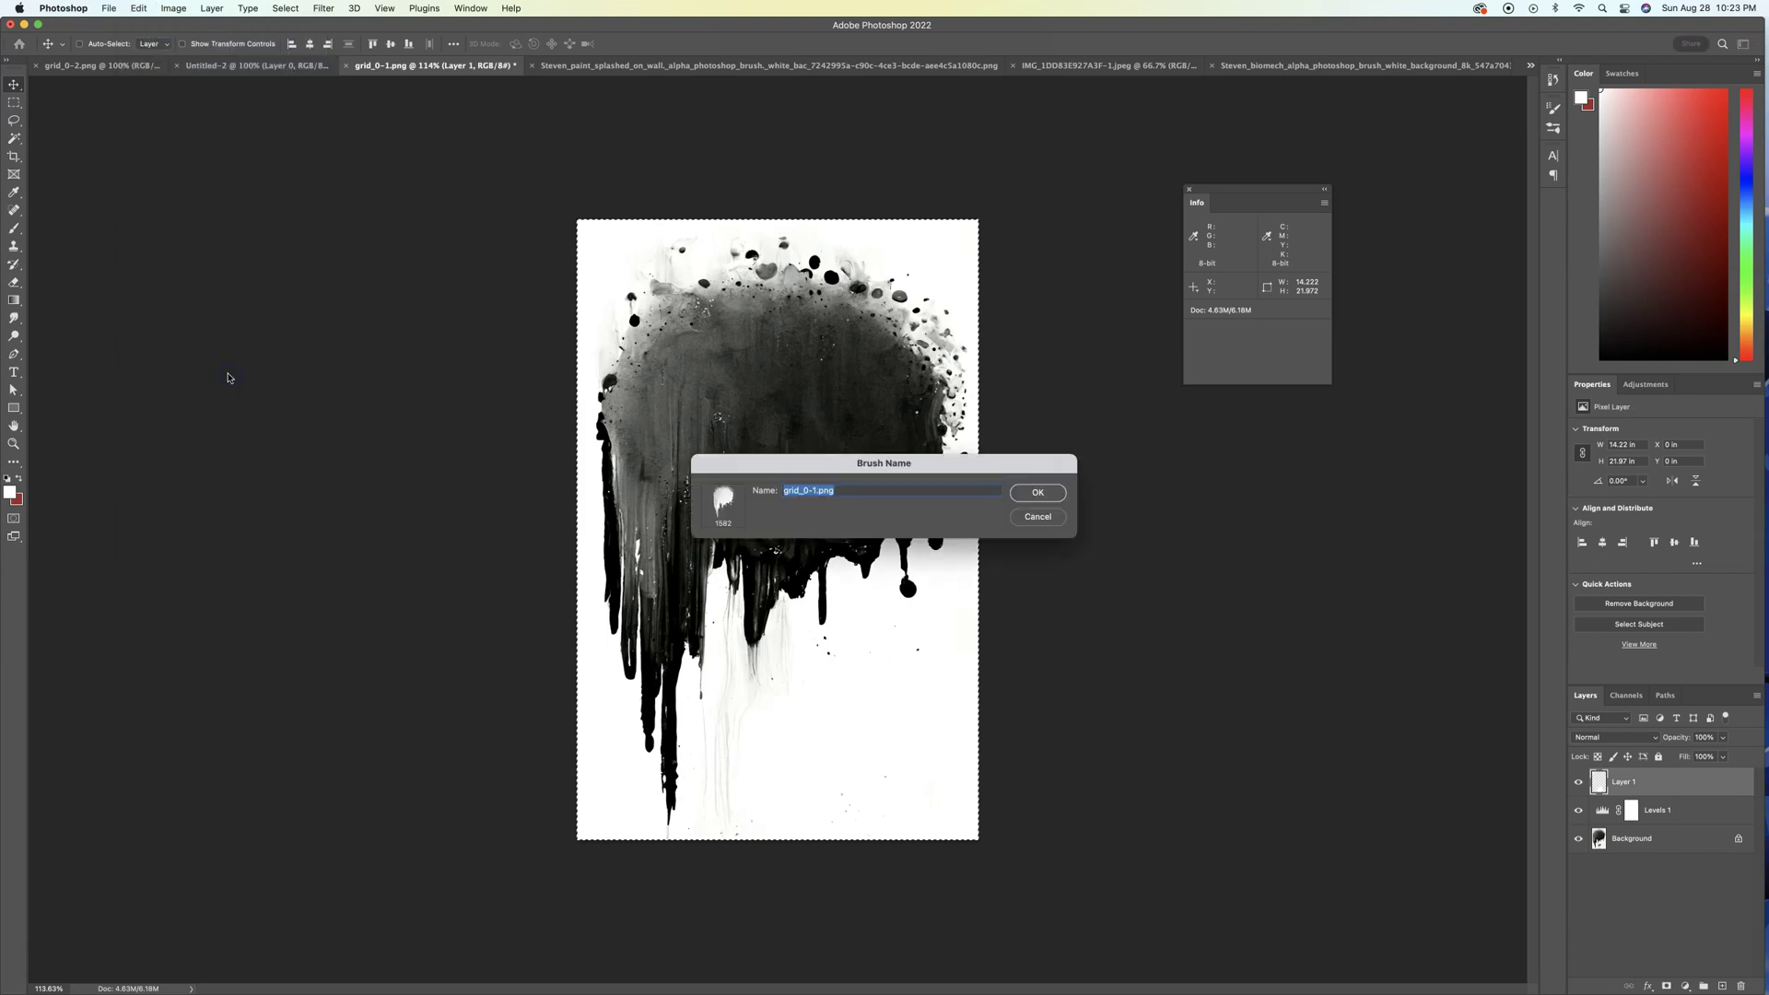
pyautogui.click(1039, 493)
pyautogui.press('b')
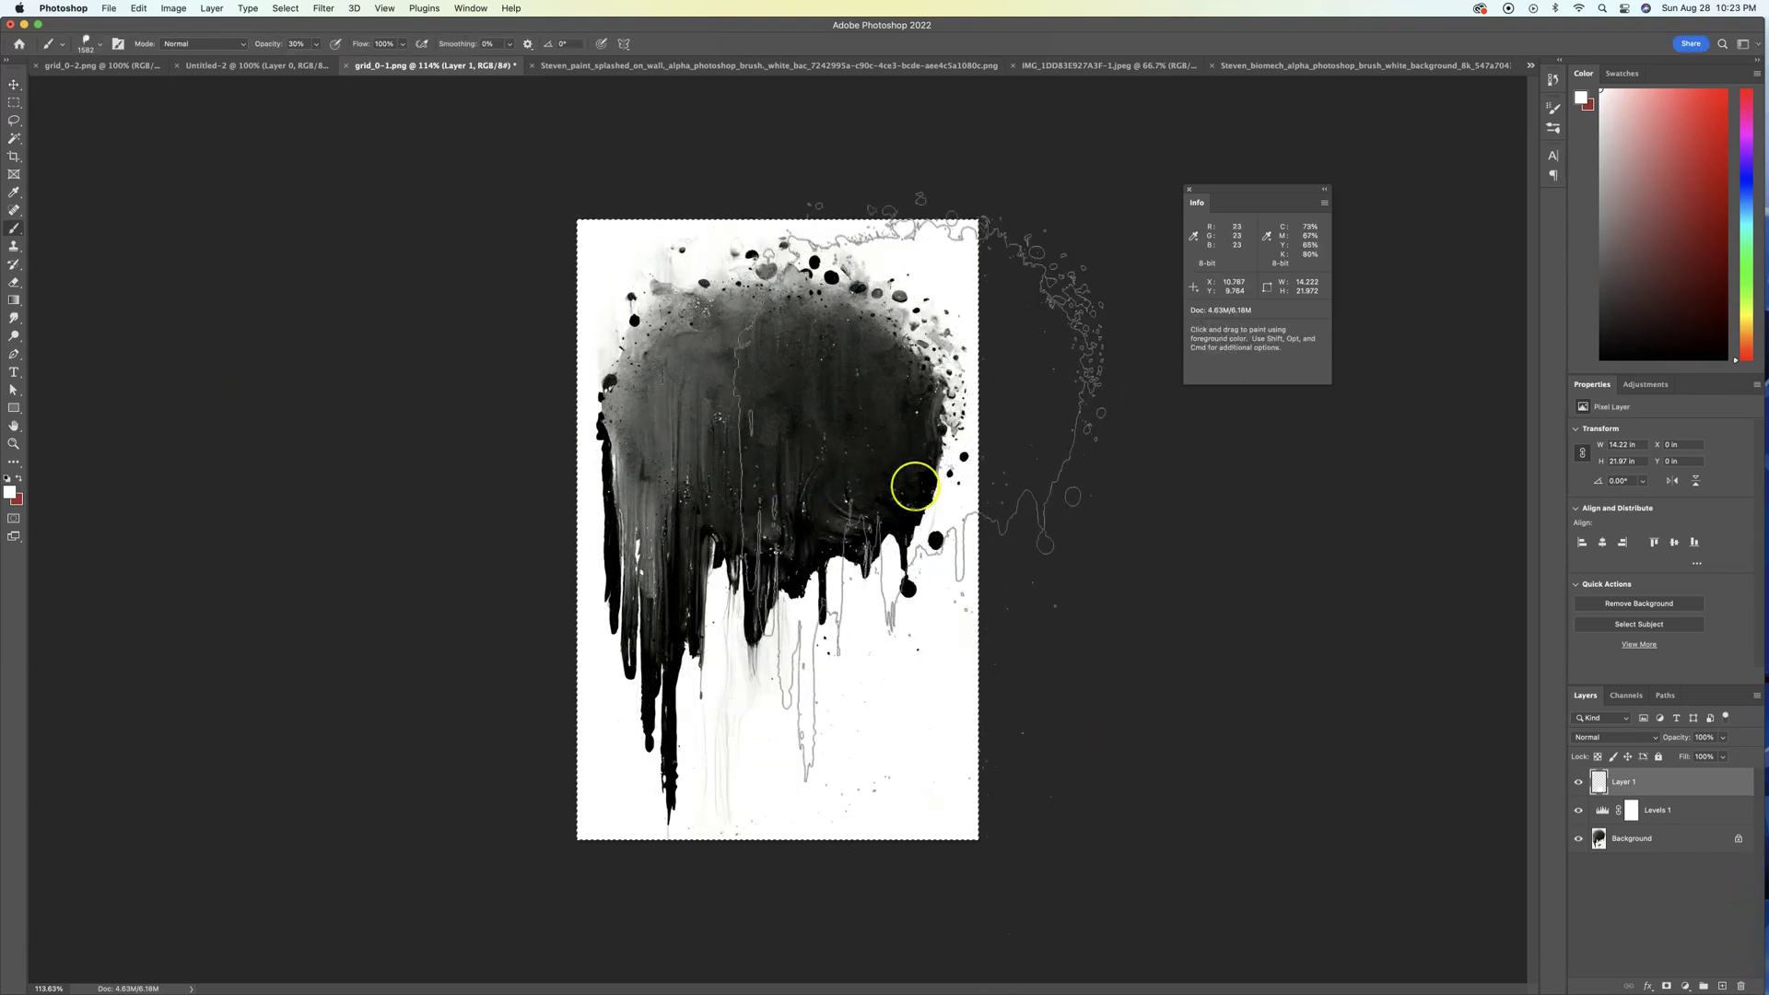
# - Fill Layer 1 with white, shrink the drip brush, and choose a light green colour
pyautogui.press('super+BackSpace')
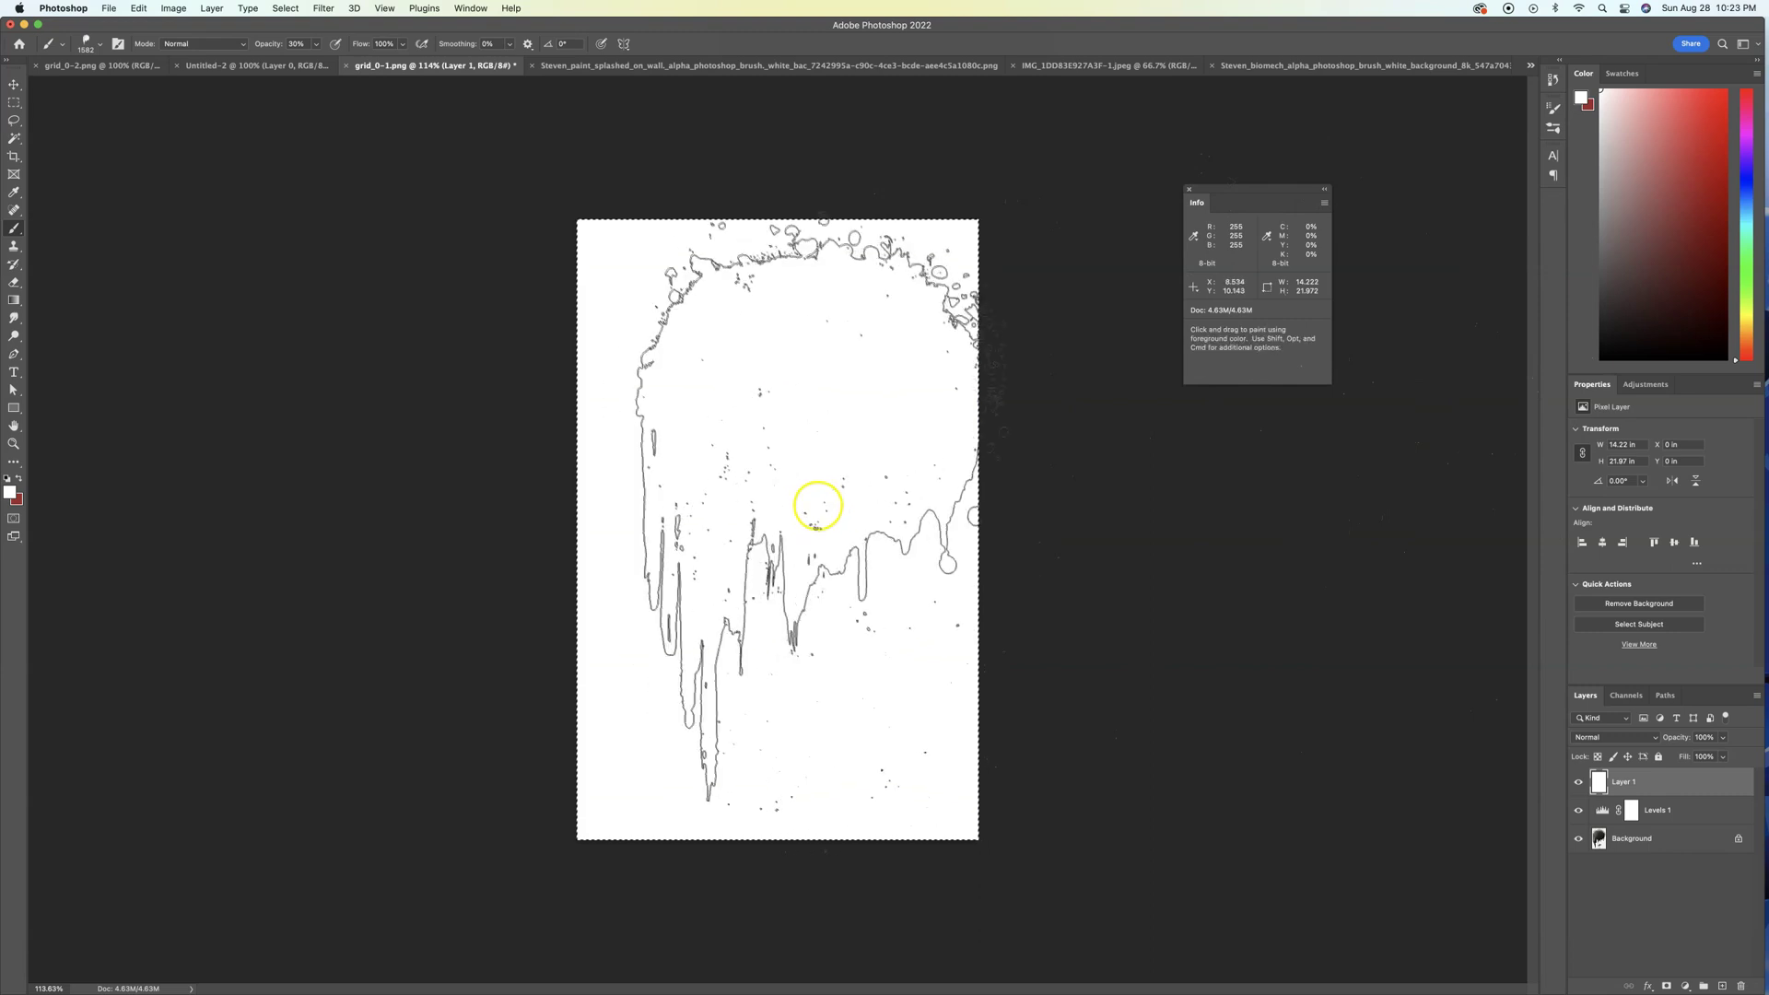
pyautogui.keyDown('ctrl'); pyautogui.keyDown('alt'); pyautogui.moveTo(817, 504); pyautogui.dragTo(595, 530); pyautogui.keyUp('alt'); pyautogui.keyUp('ctrl')
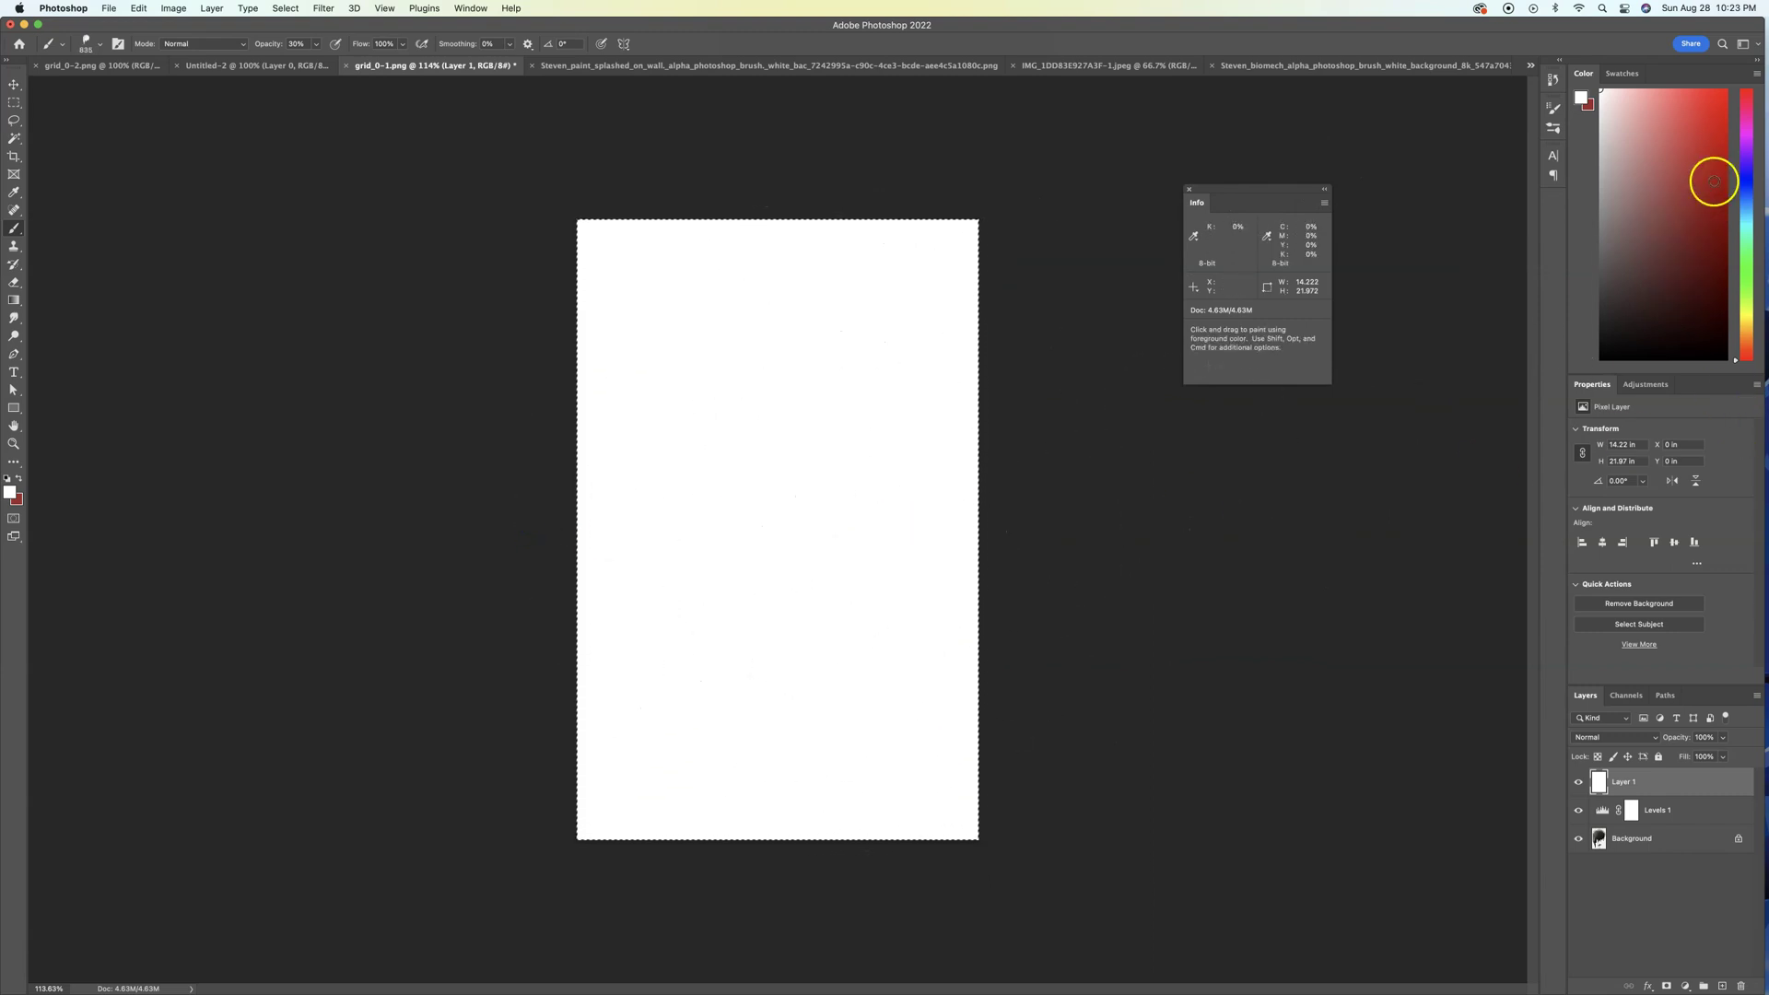
pyautogui.click(1744, 179)
pyautogui.click(1693, 146)
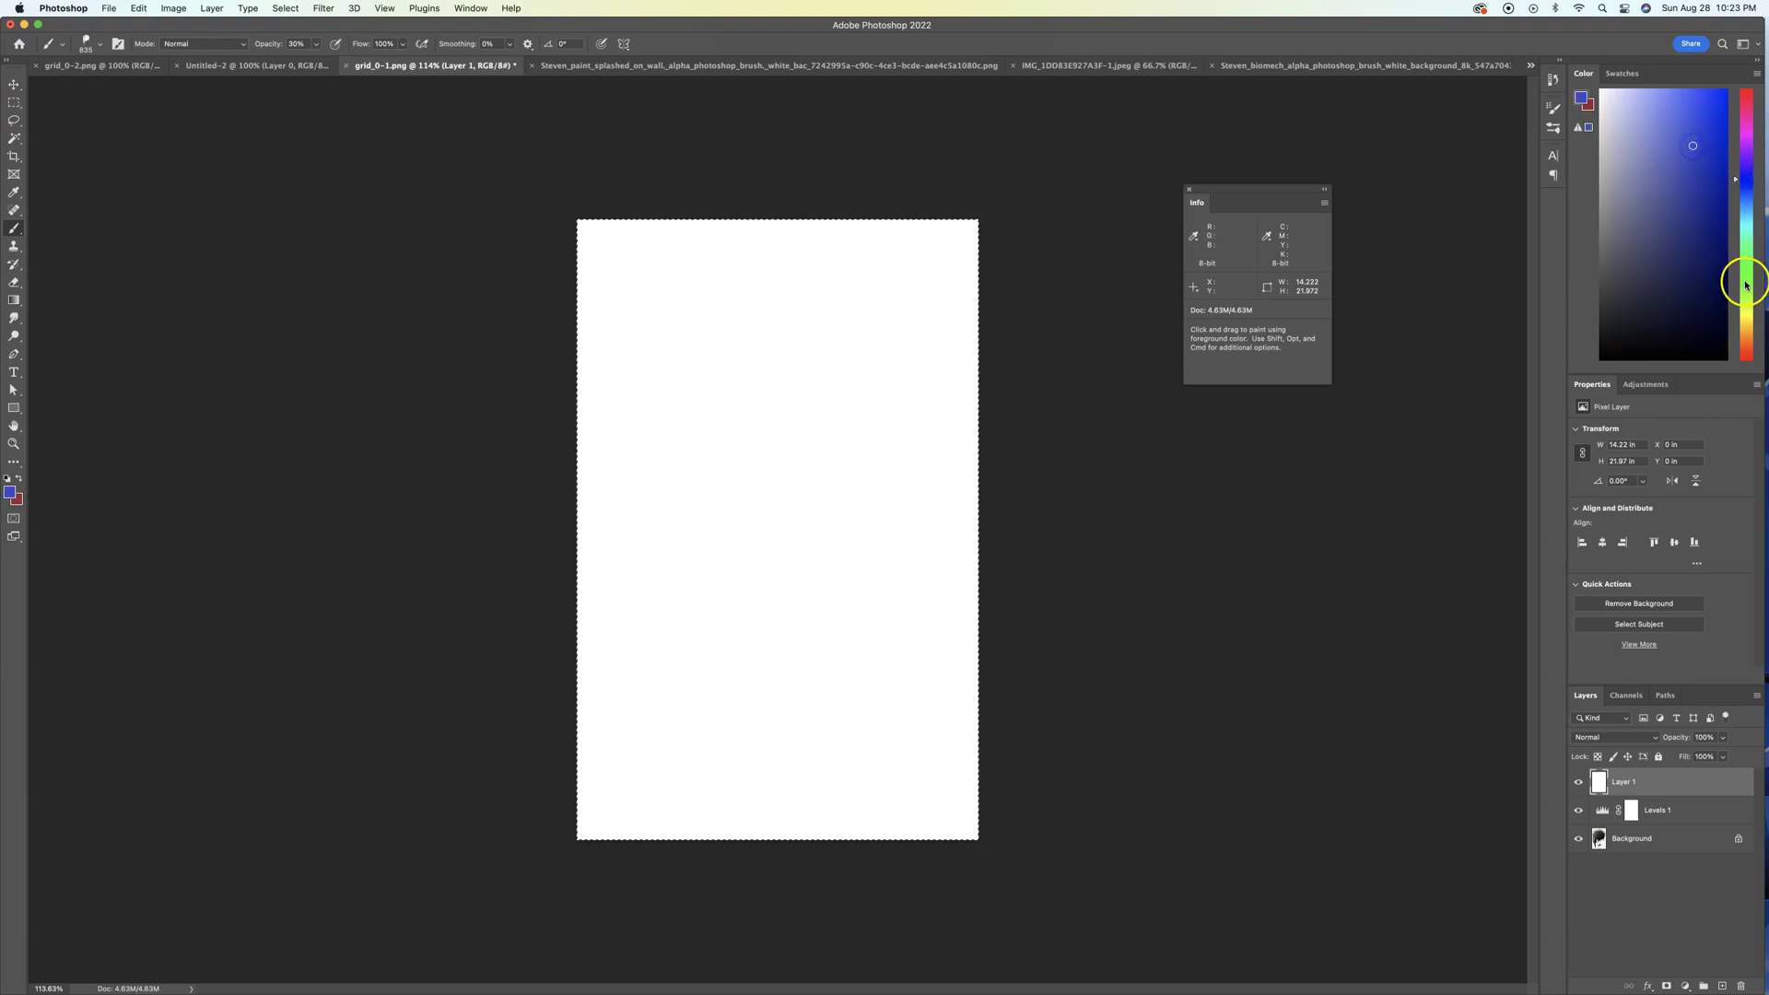
pyautogui.moveTo(1744, 282); pyautogui.dragTo(1744, 269)
pyautogui.click(1690, 117)
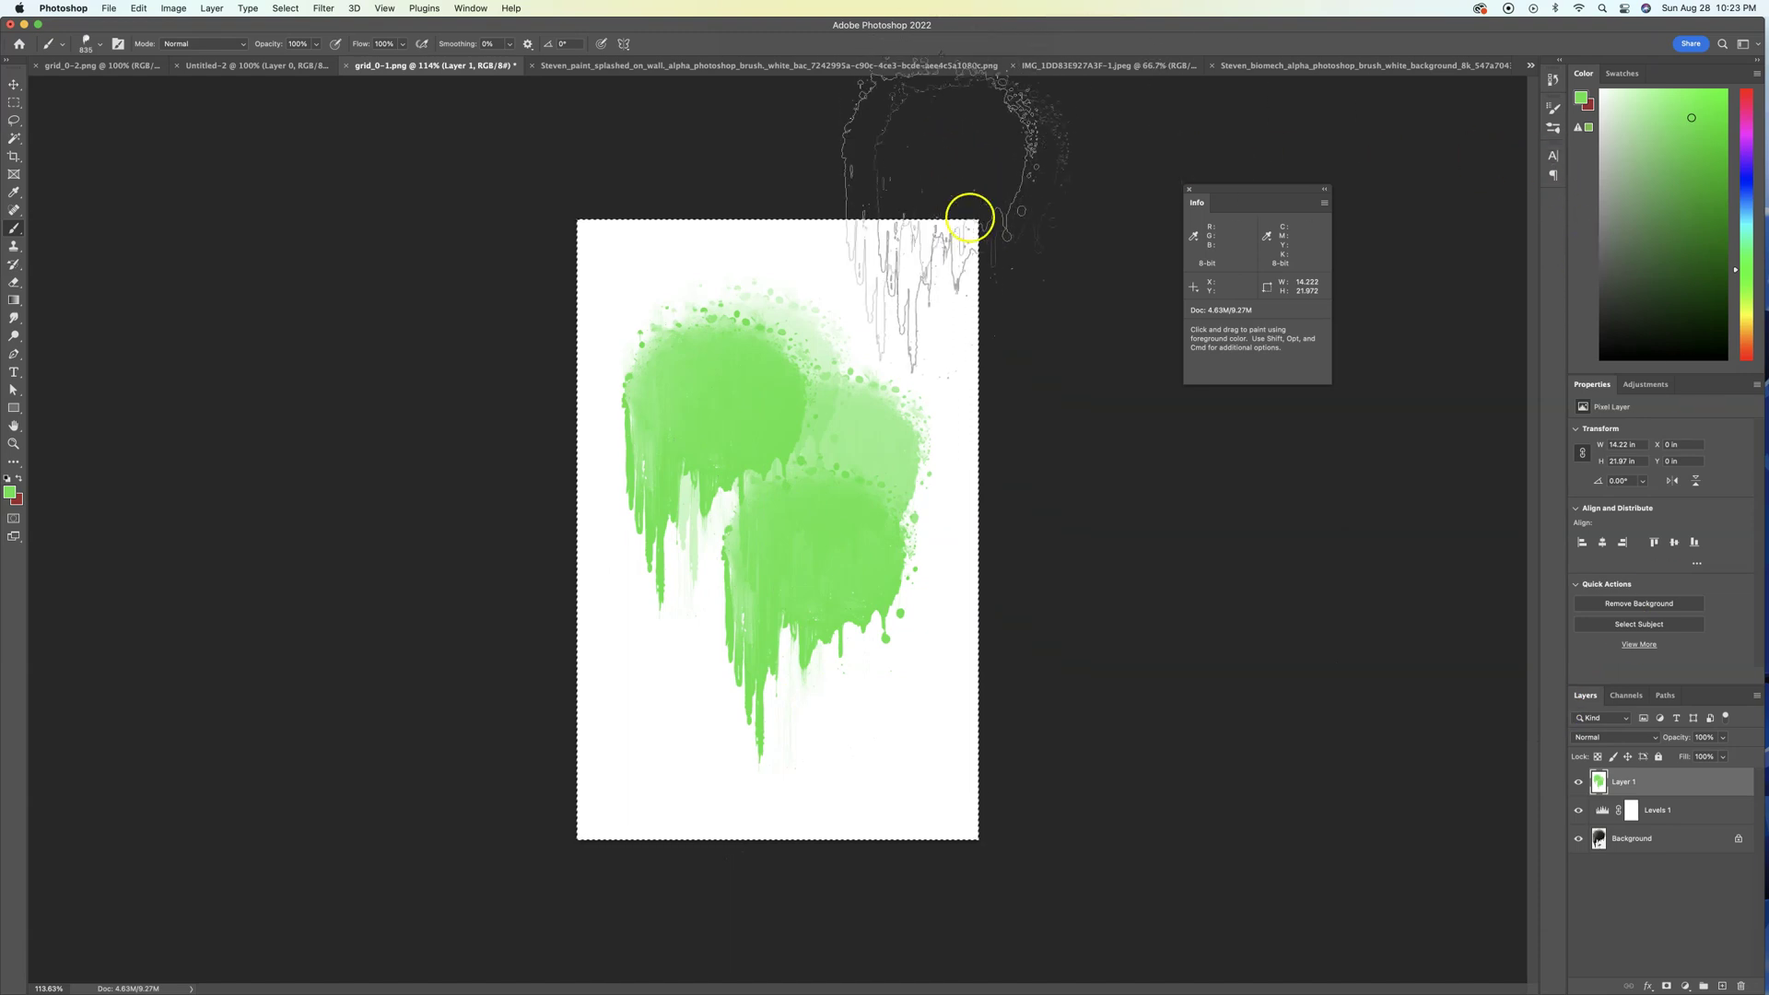
# - Open Brush Settings and enable Shape Dynamics with about 61% size jitter
pyautogui.click(476, 9)
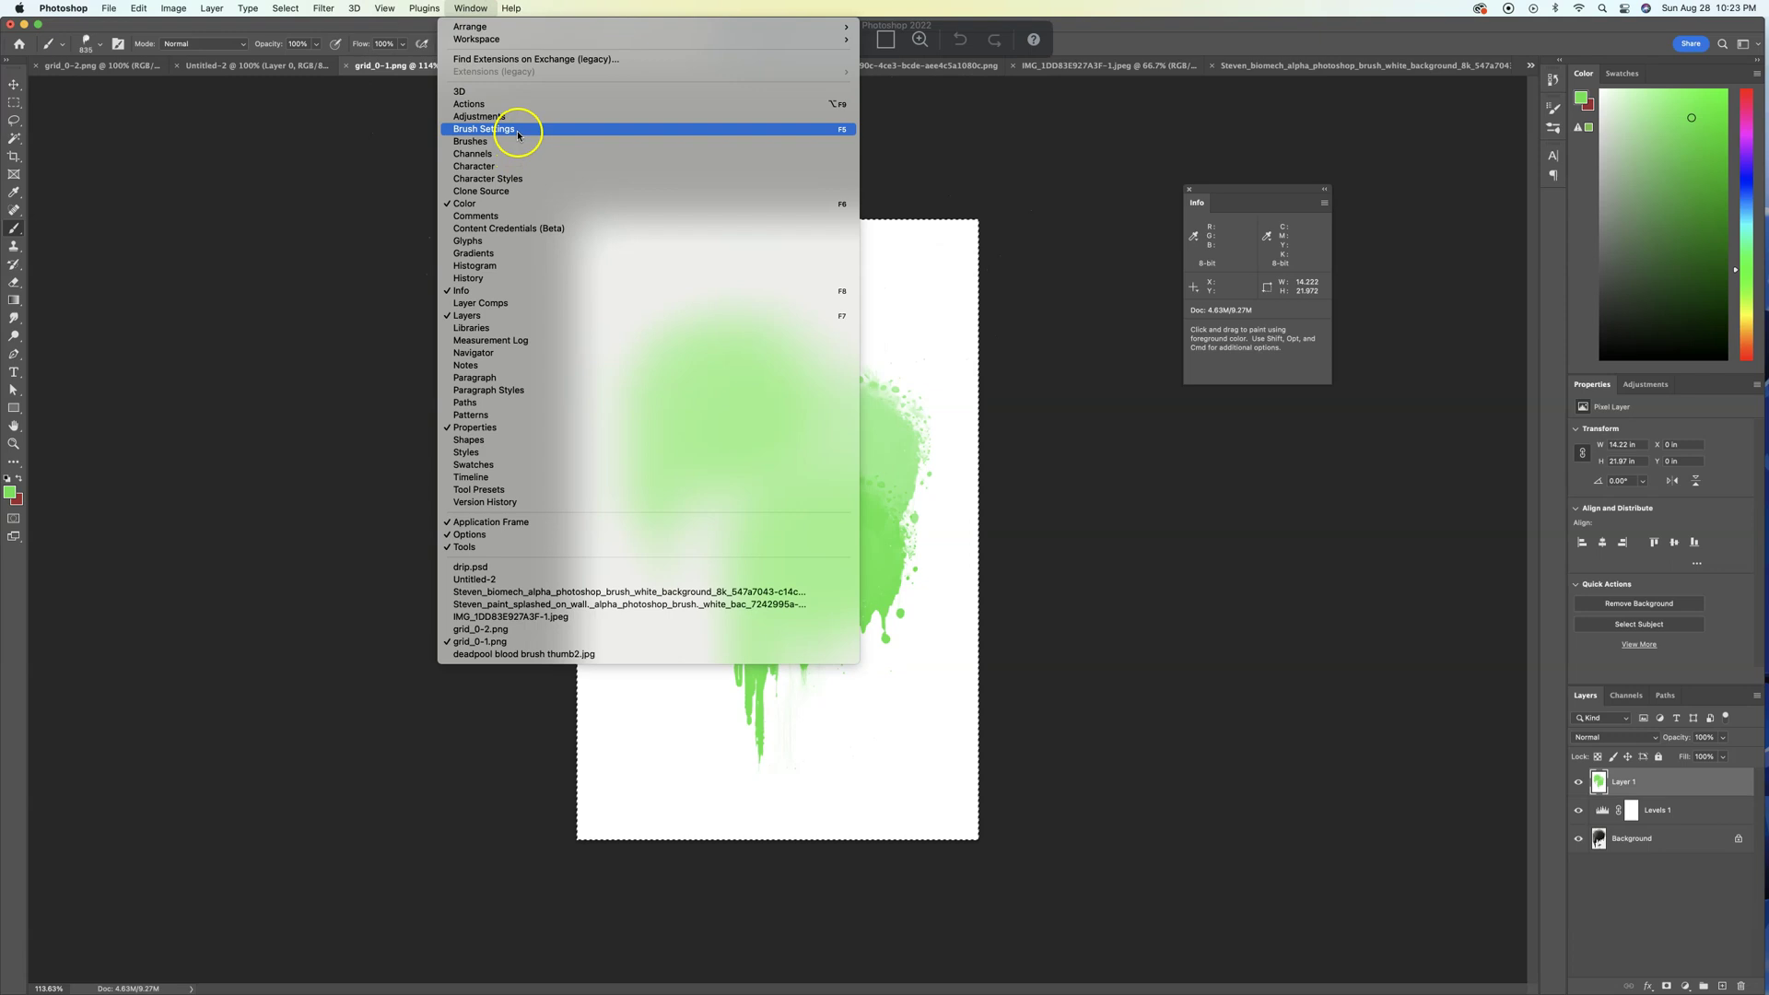
pyautogui.click(518, 141)
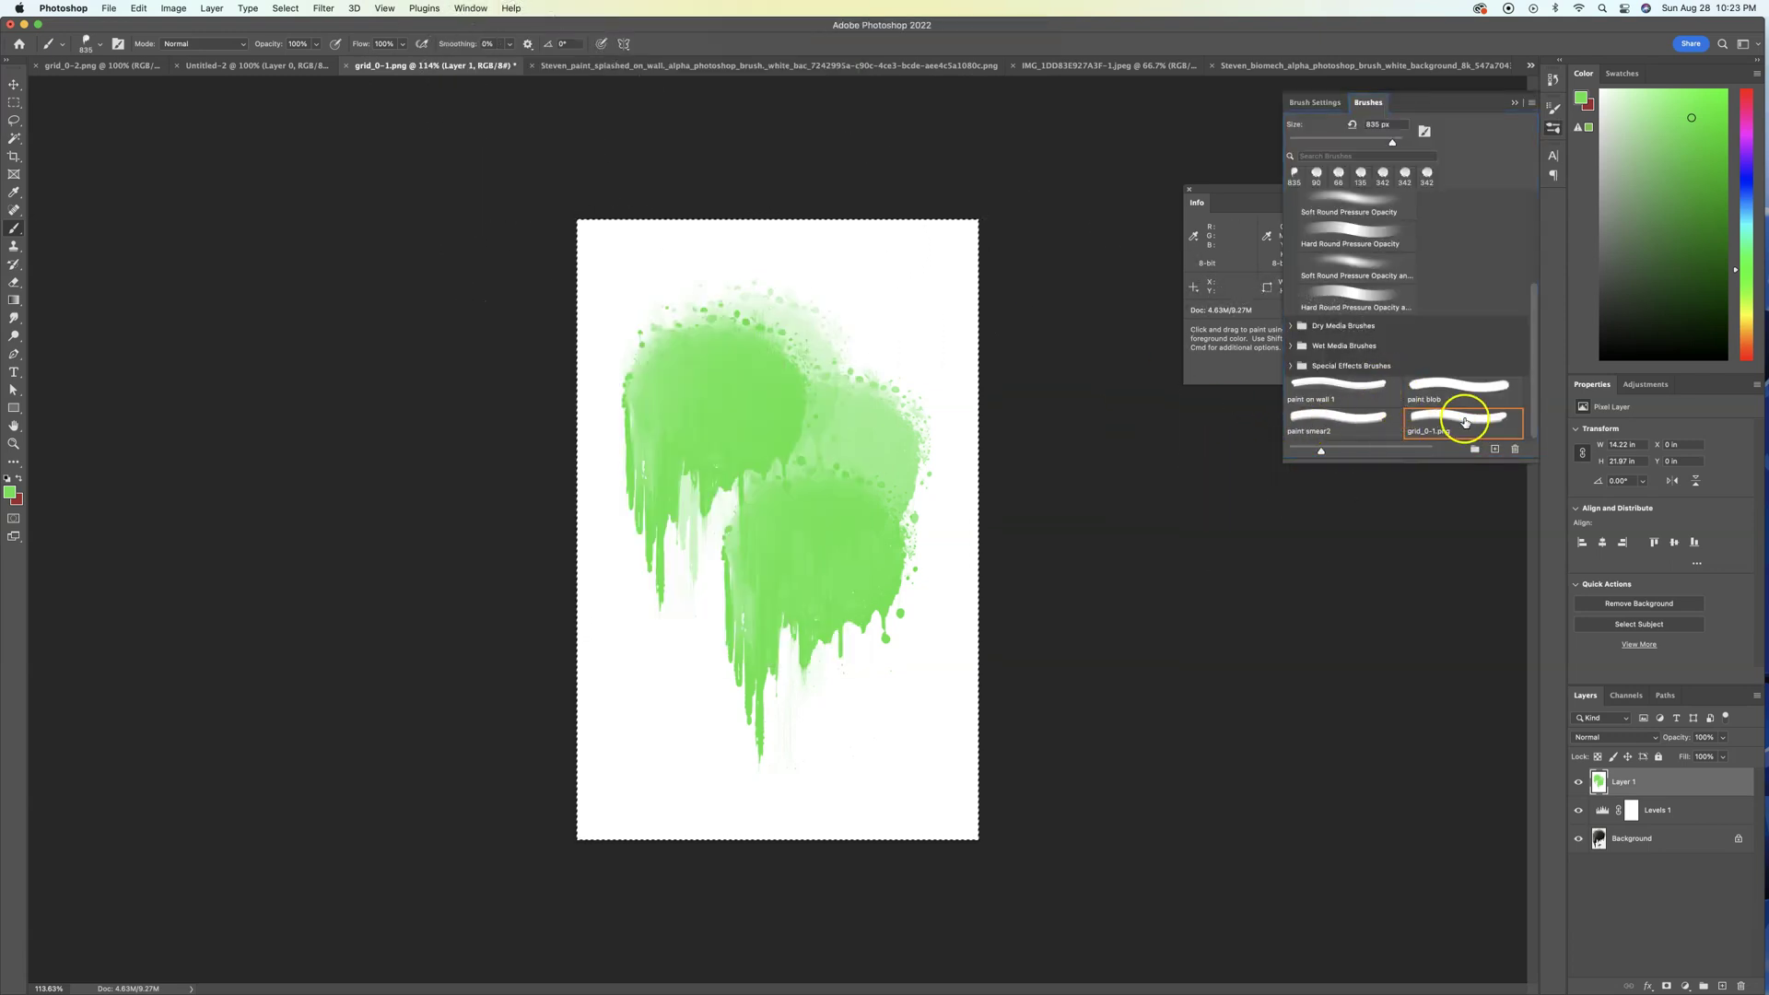
pyautogui.click(1308, 102)
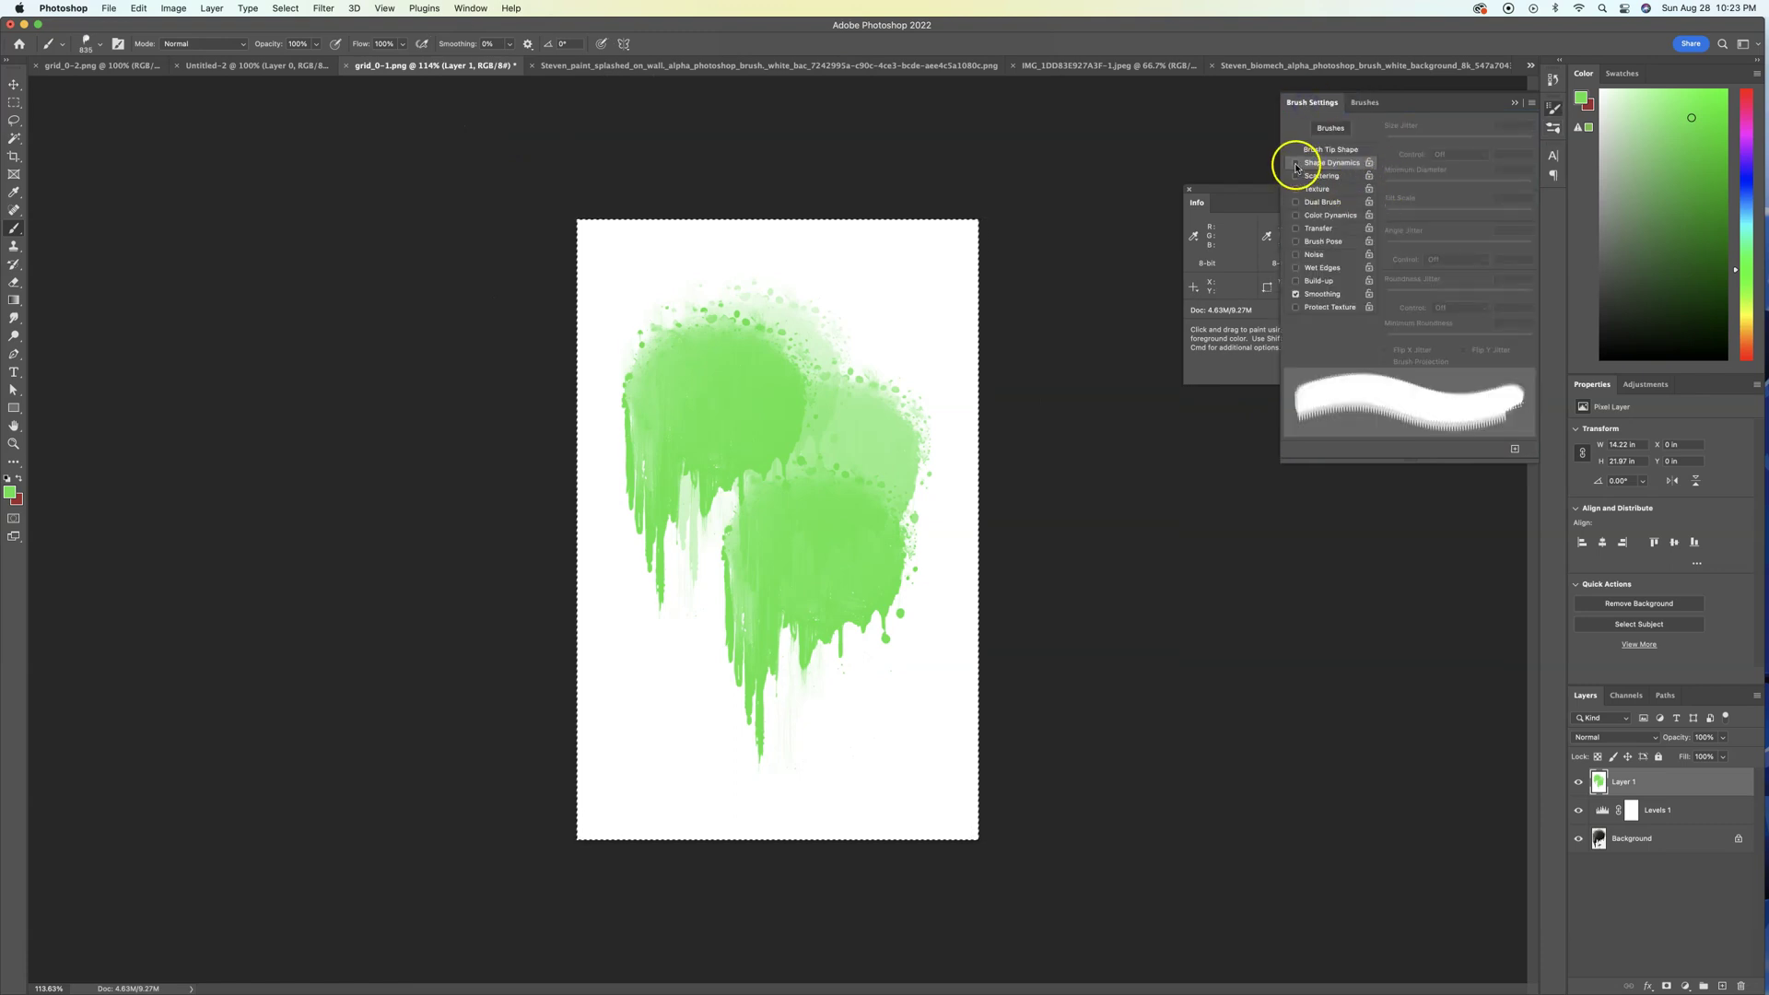
pyautogui.click(1297, 163)
pyautogui.moveTo(1387, 140); pyautogui.dragTo(1427, 143)
pyautogui.moveTo(1473, 143); pyautogui.dragTo(1475, 141)
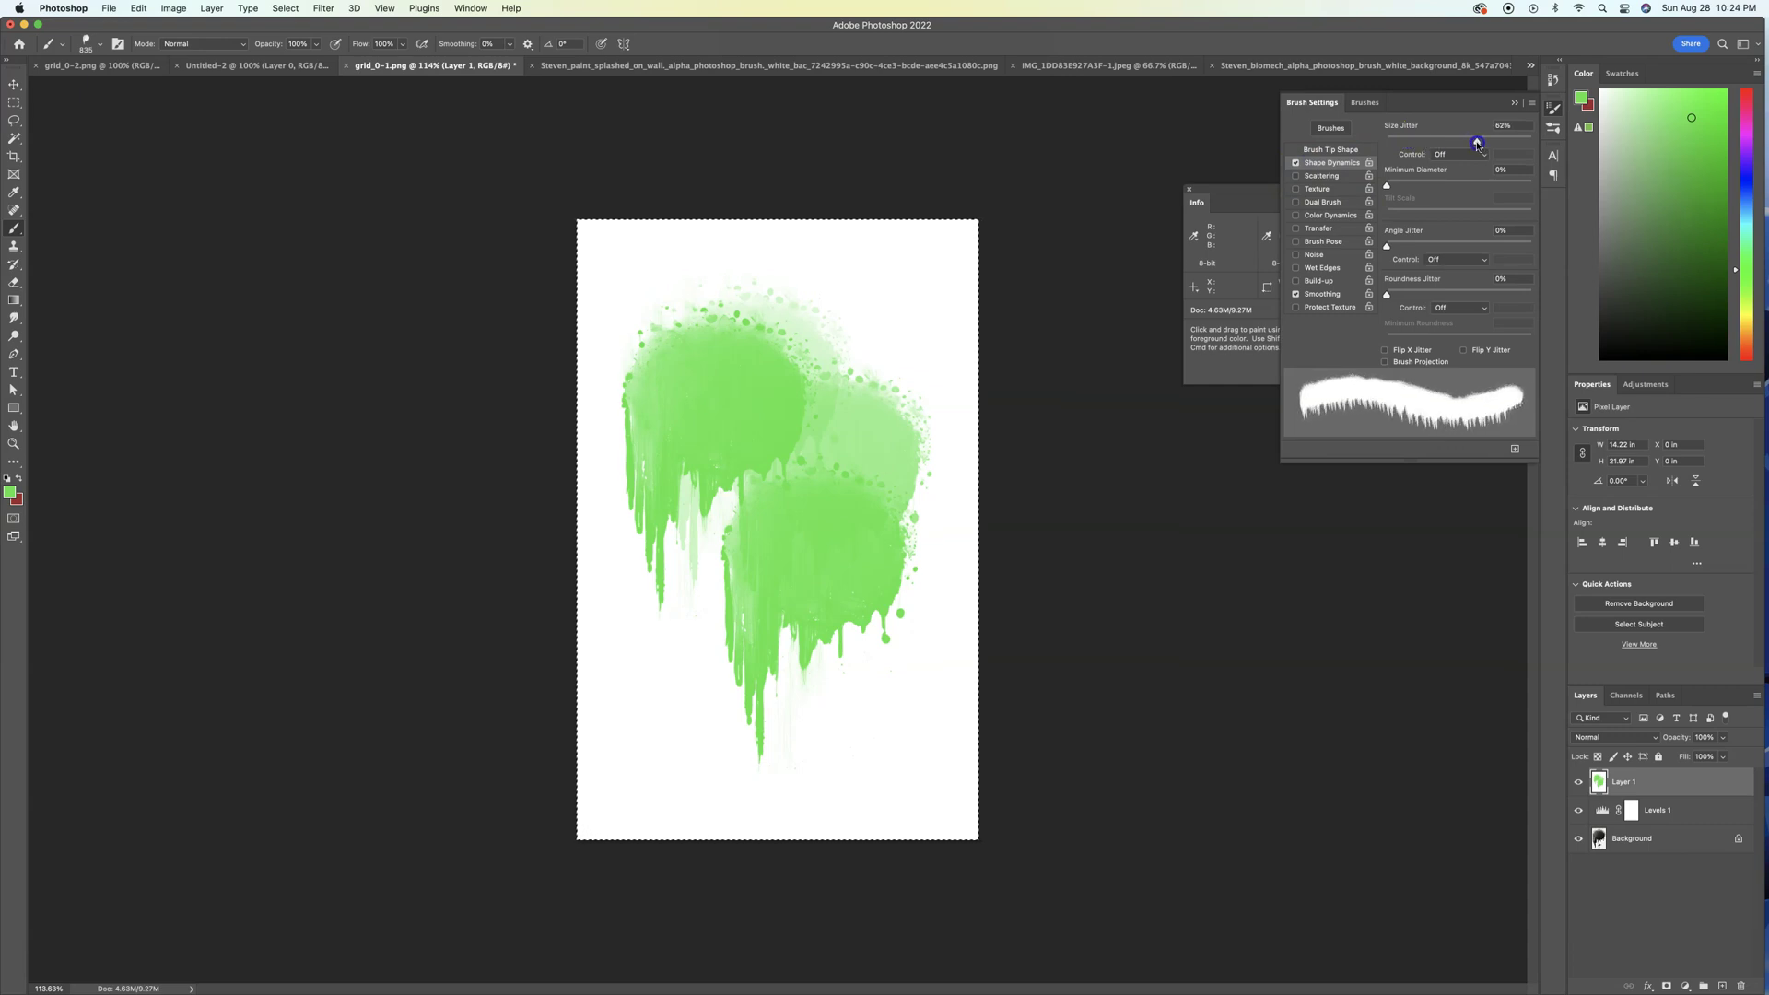
# - Enable Scattering at about 146% and Wet Edges, painting green test strokes across the canvas
pyautogui.click(1299, 181)
pyautogui.click(1332, 175)
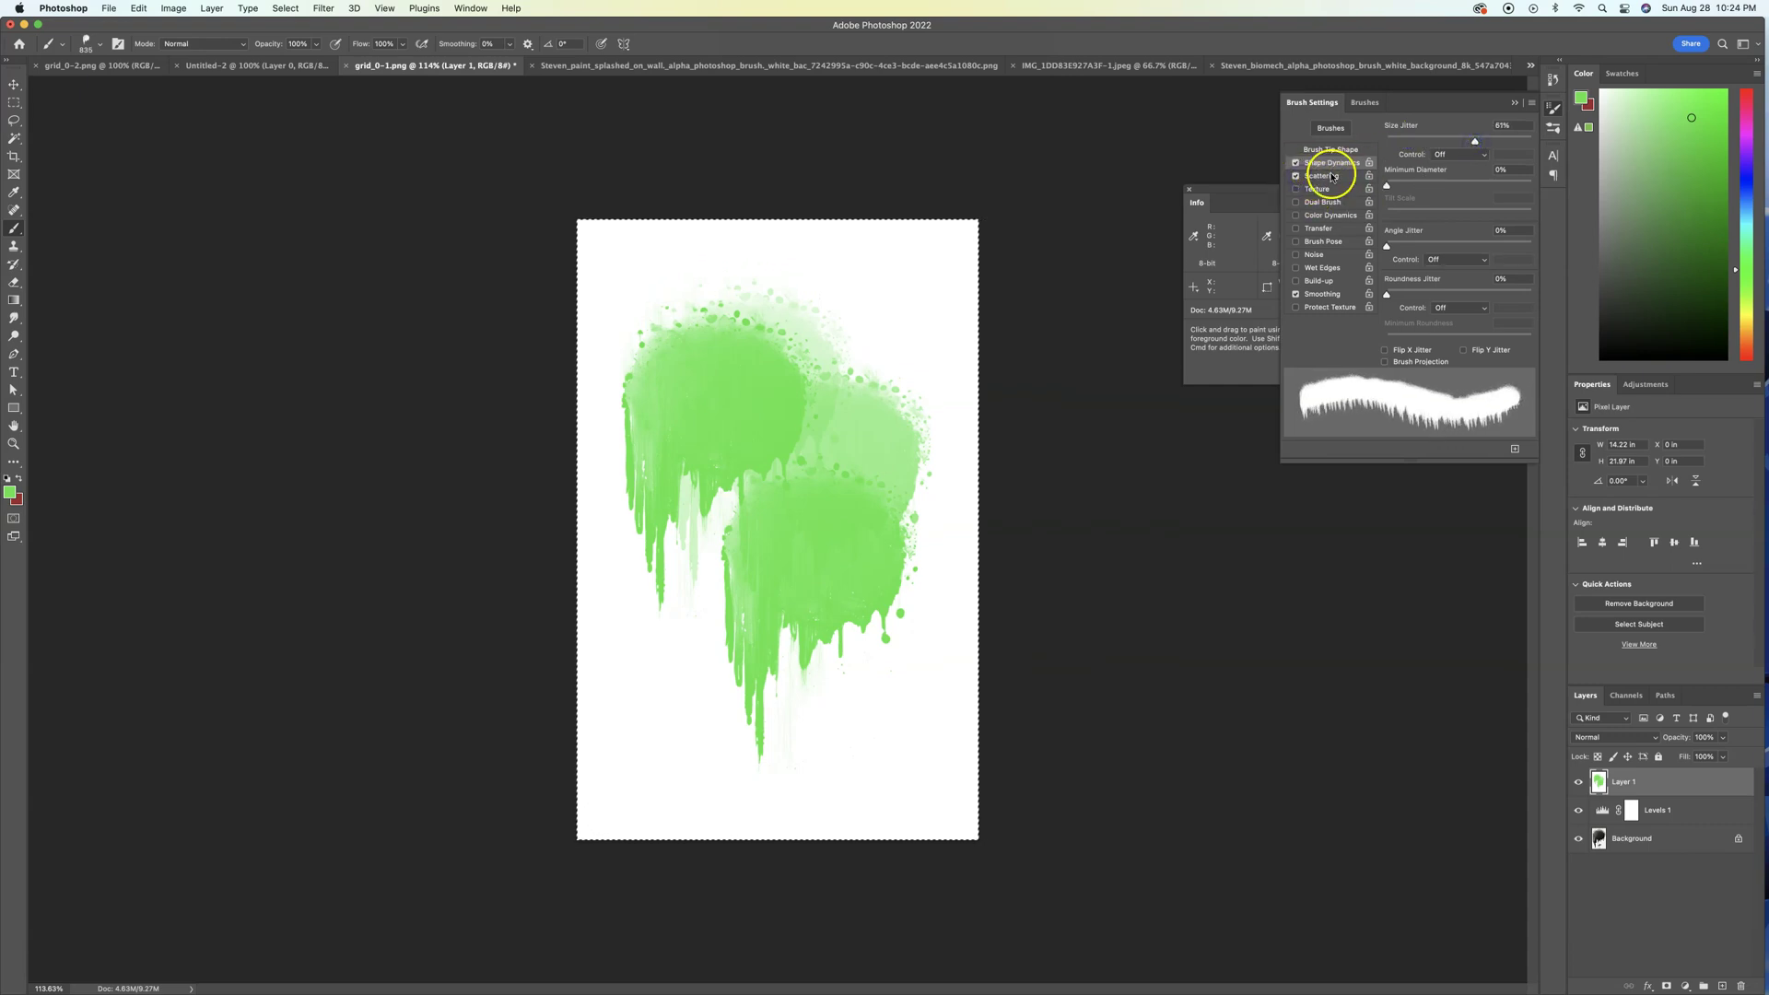
pyautogui.moveTo(1388, 143); pyautogui.dragTo(1407, 140)
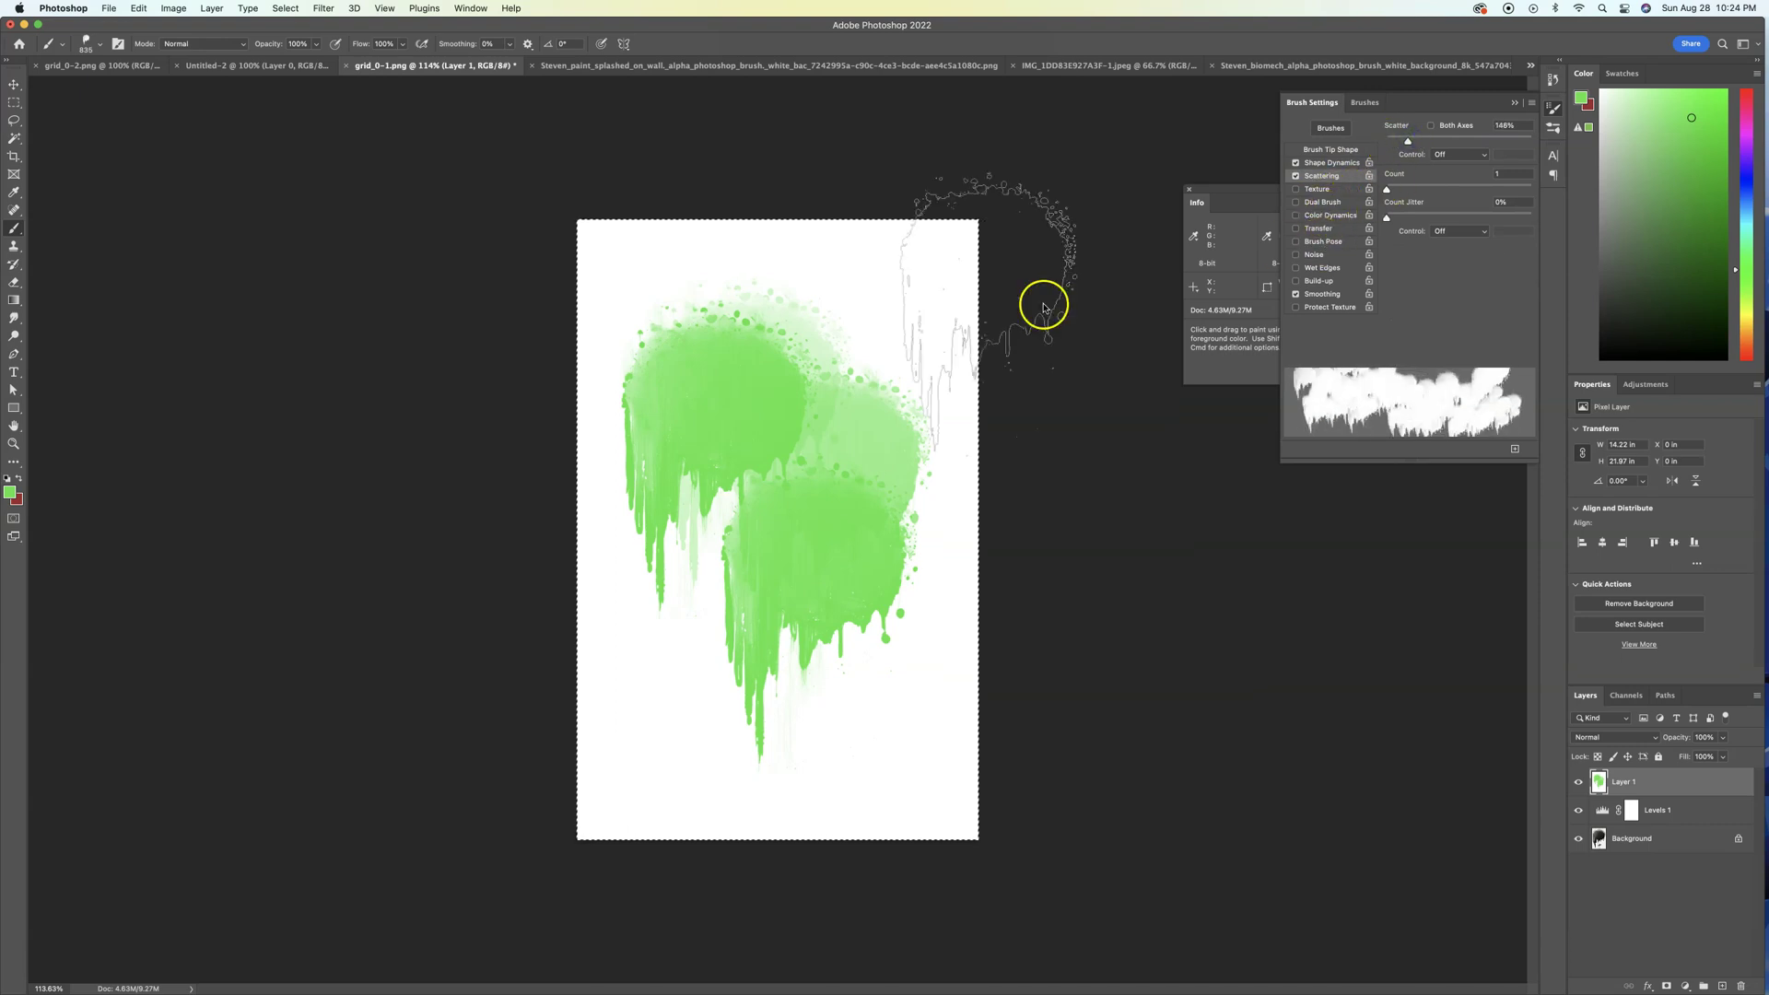
pyautogui.moveTo(778, 355)
pyautogui.mouseDown()
pyautogui.moveTo(844, 304)
pyautogui.moveTo(859, 339)
pyautogui.mouseUp()
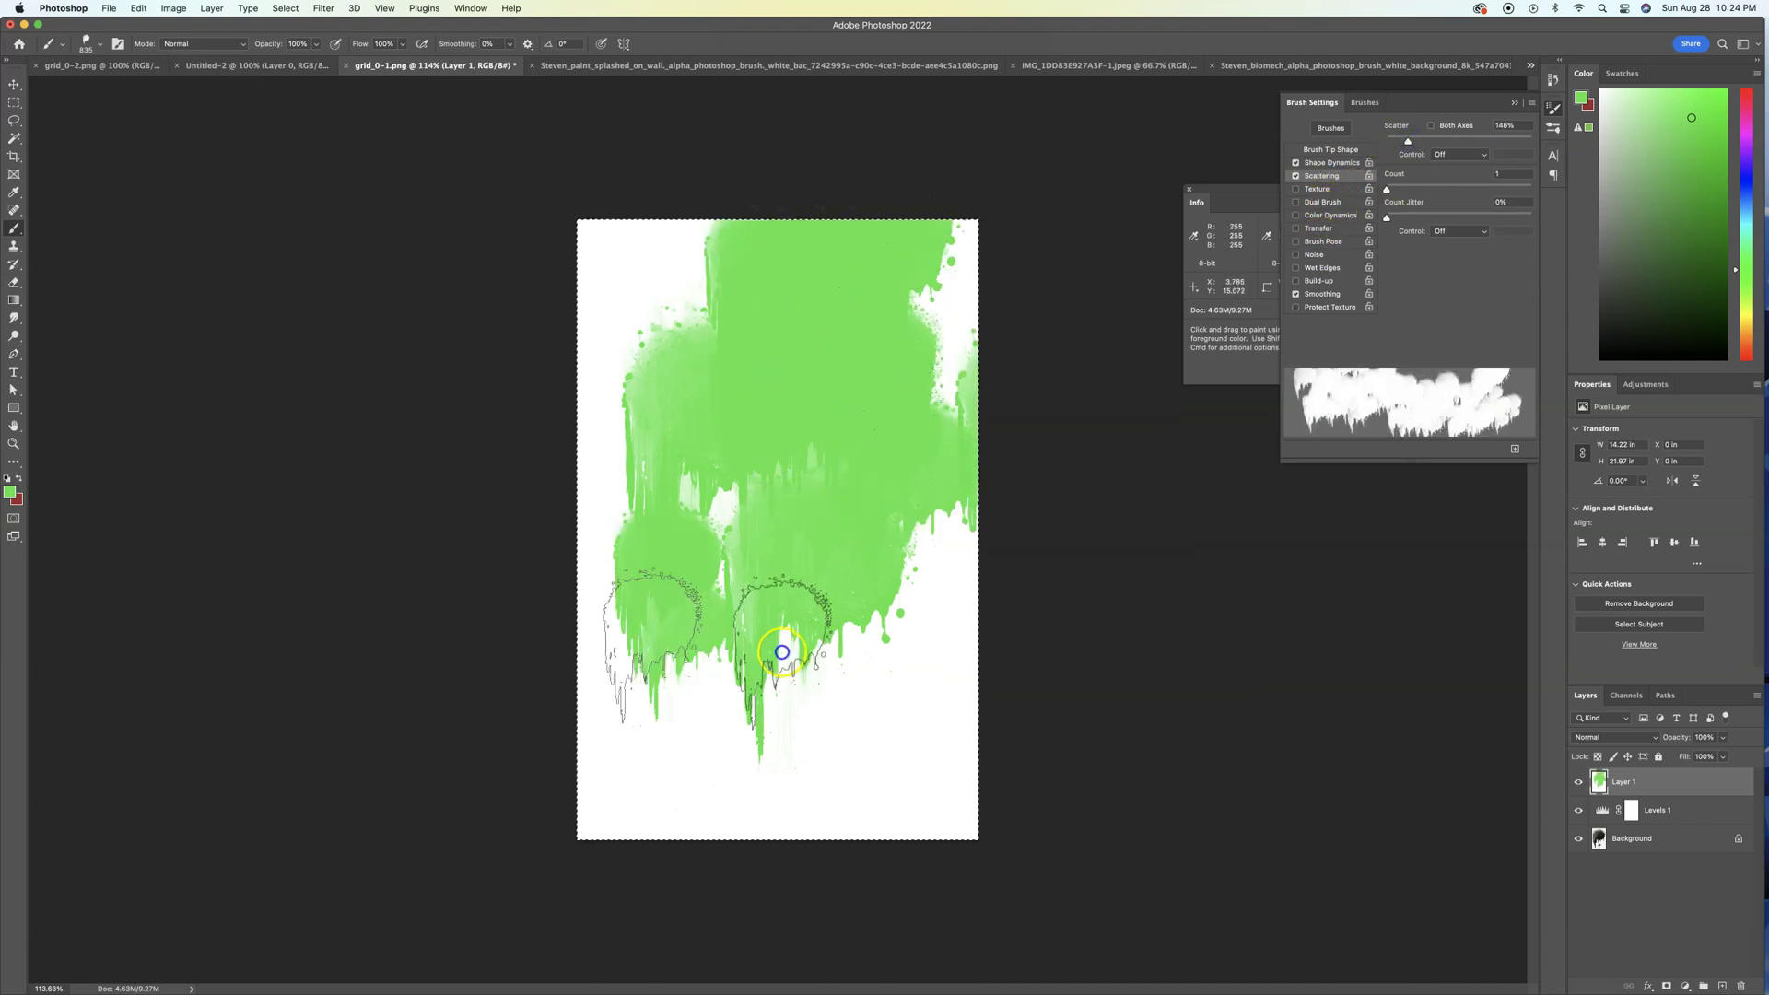
pyautogui.moveTo(781, 652)
pyautogui.mouseDown()
pyautogui.moveTo(804, 553)
pyautogui.moveTo(800, 568)
pyautogui.moveTo(624, 552)
pyautogui.mouseUp()
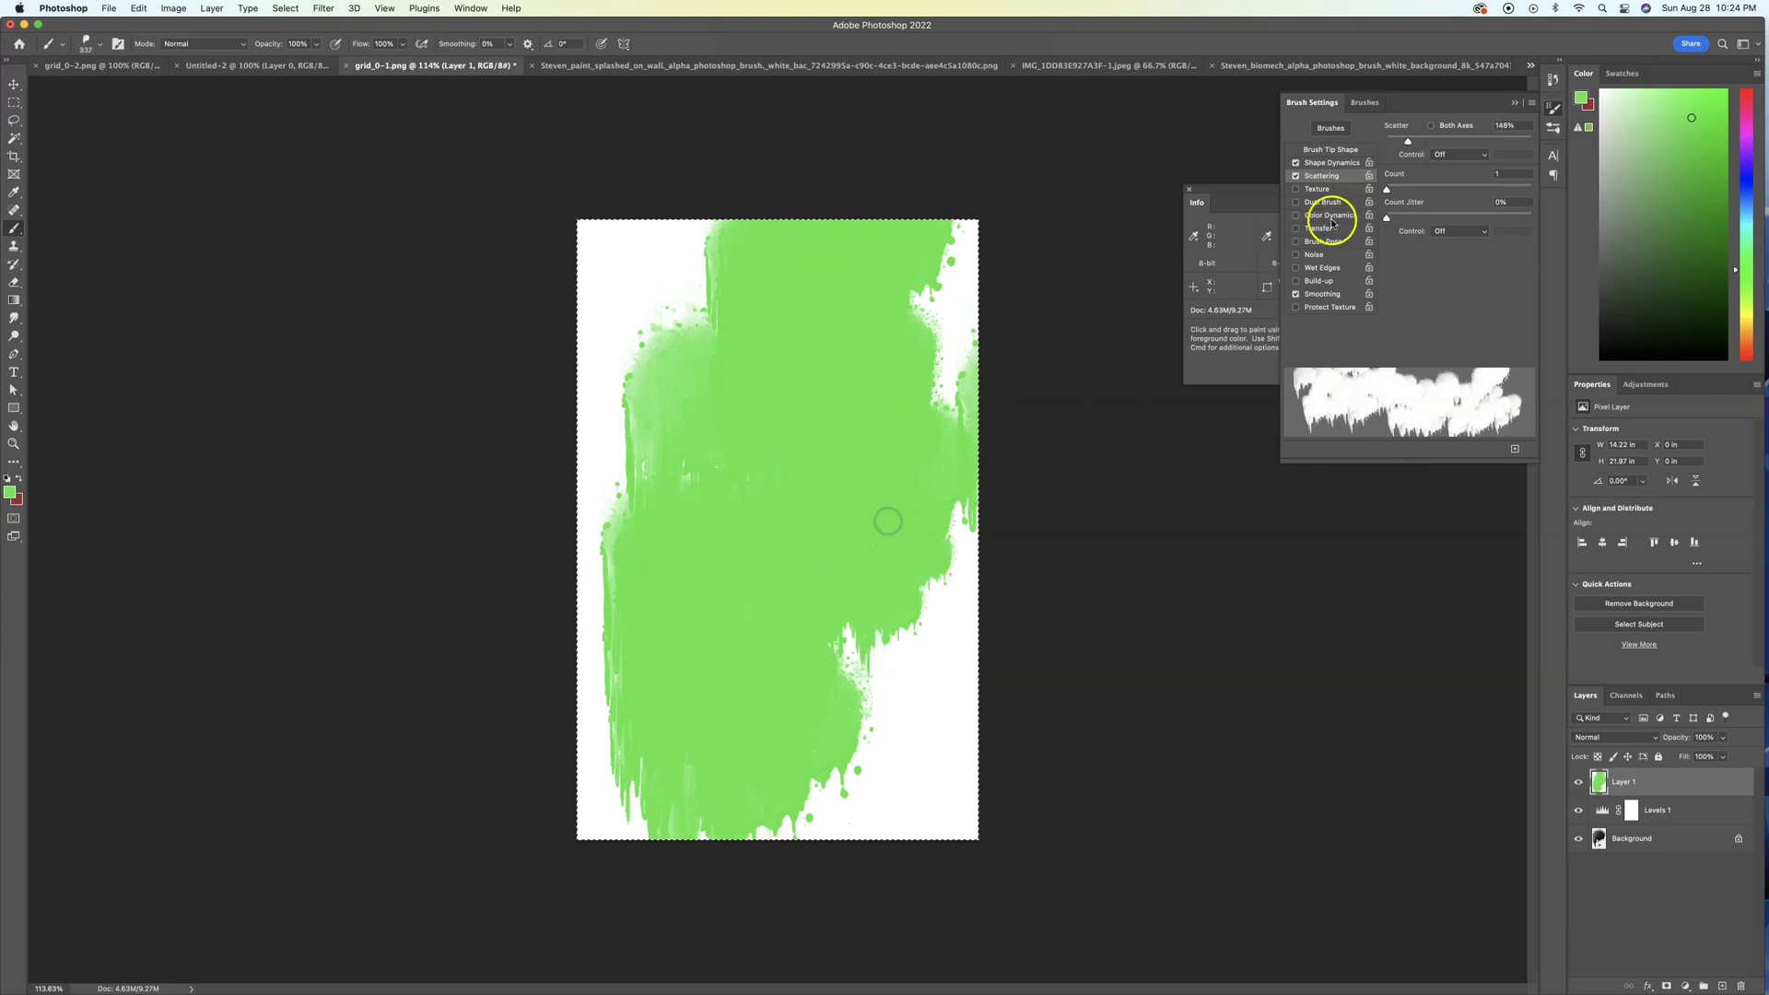
pyautogui.click(1327, 268)
pyautogui.moveTo(717, 413); pyautogui.dragTo(666, 315)
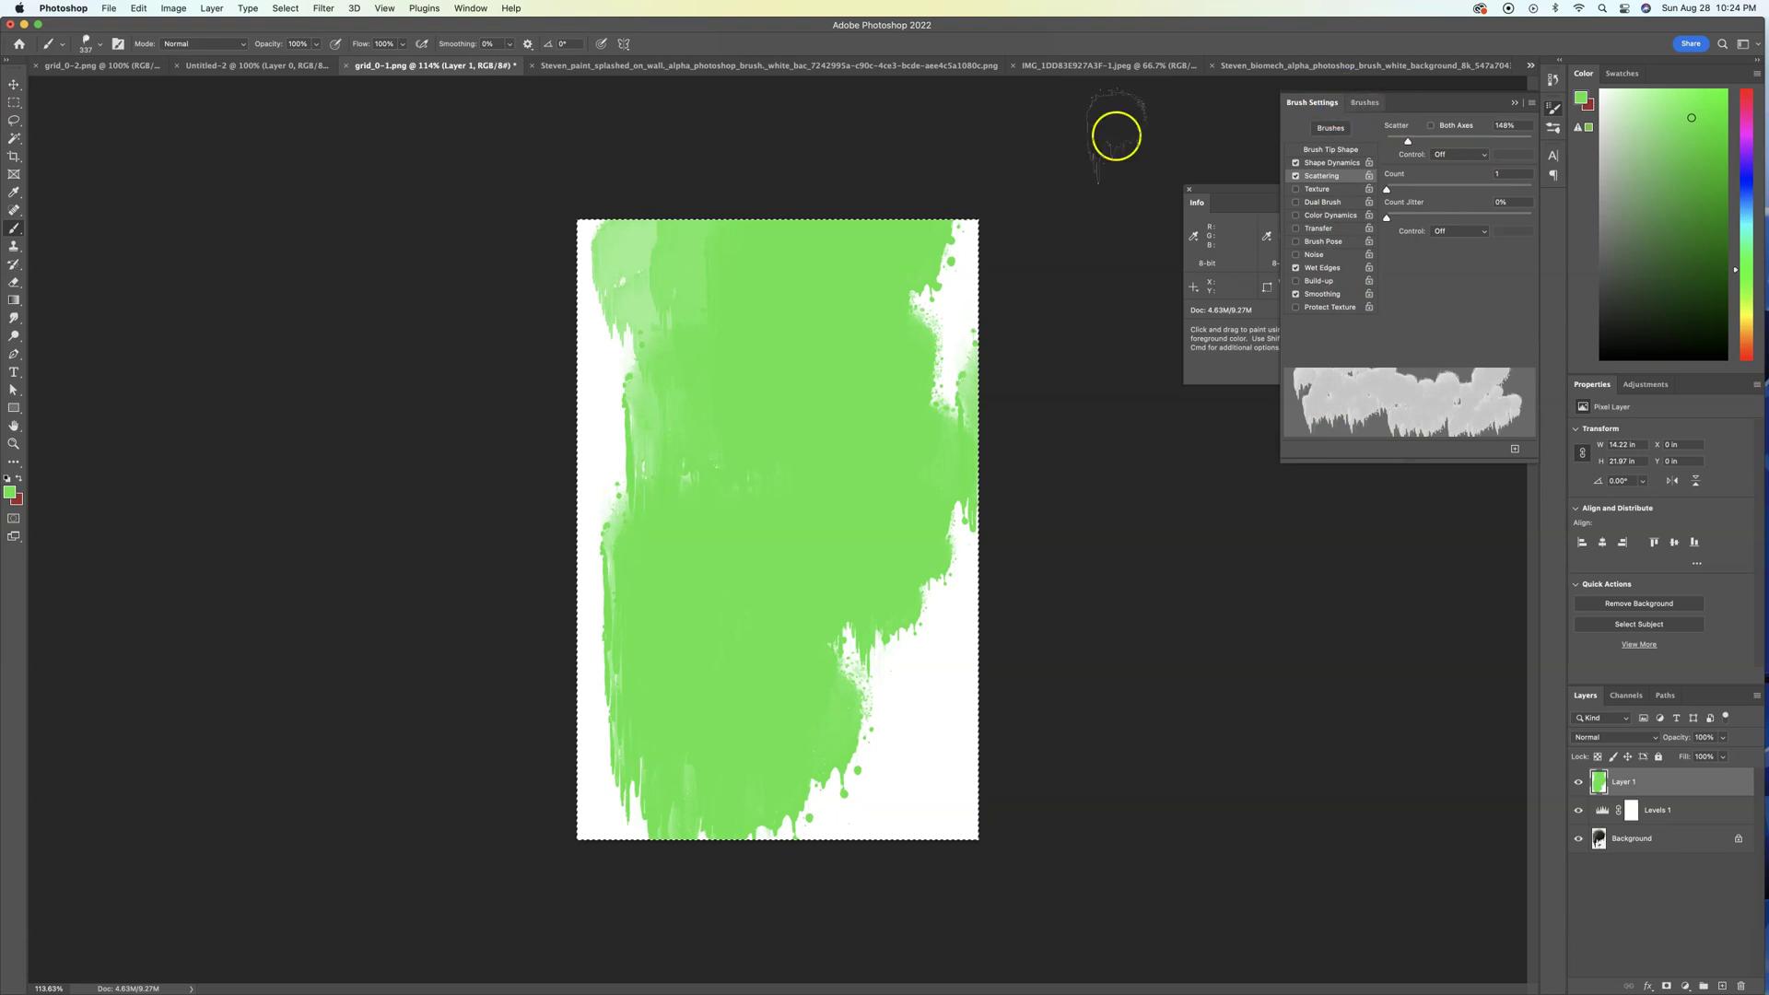
# - Add an Invert adjustment layer to the paint_splashed document, then drag with the Move tool
pyautogui.click(618, 65)
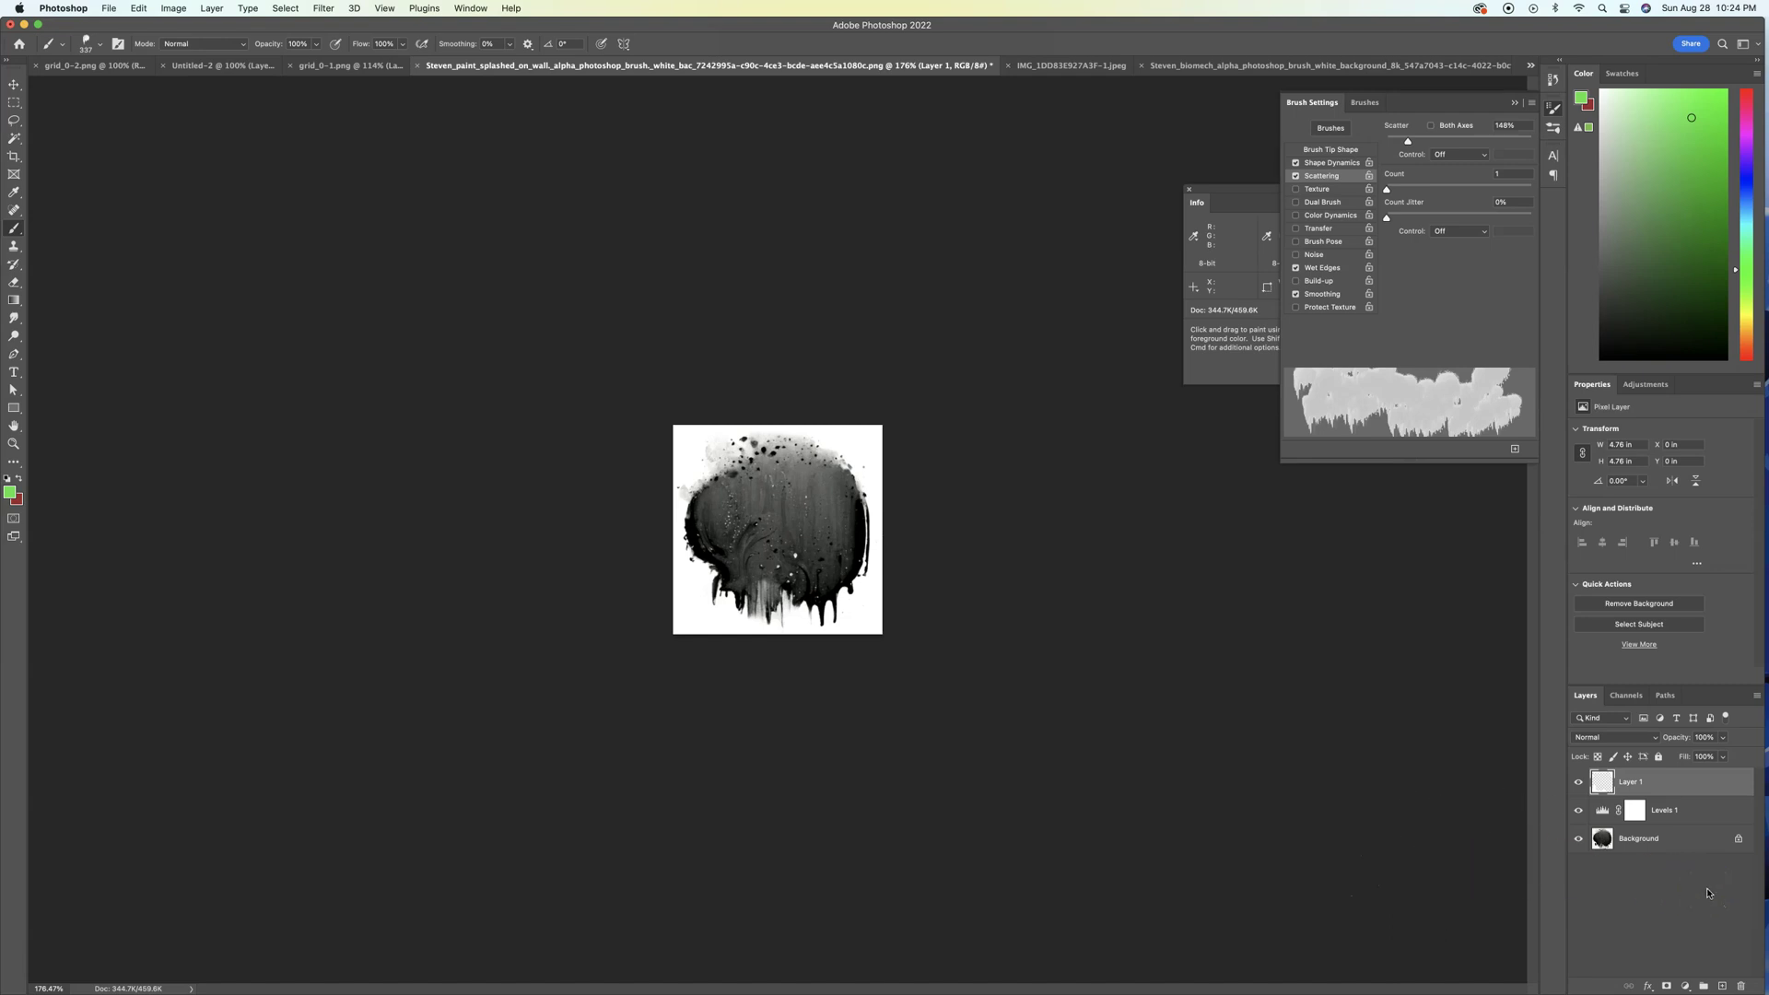
pyautogui.click(1685, 986)
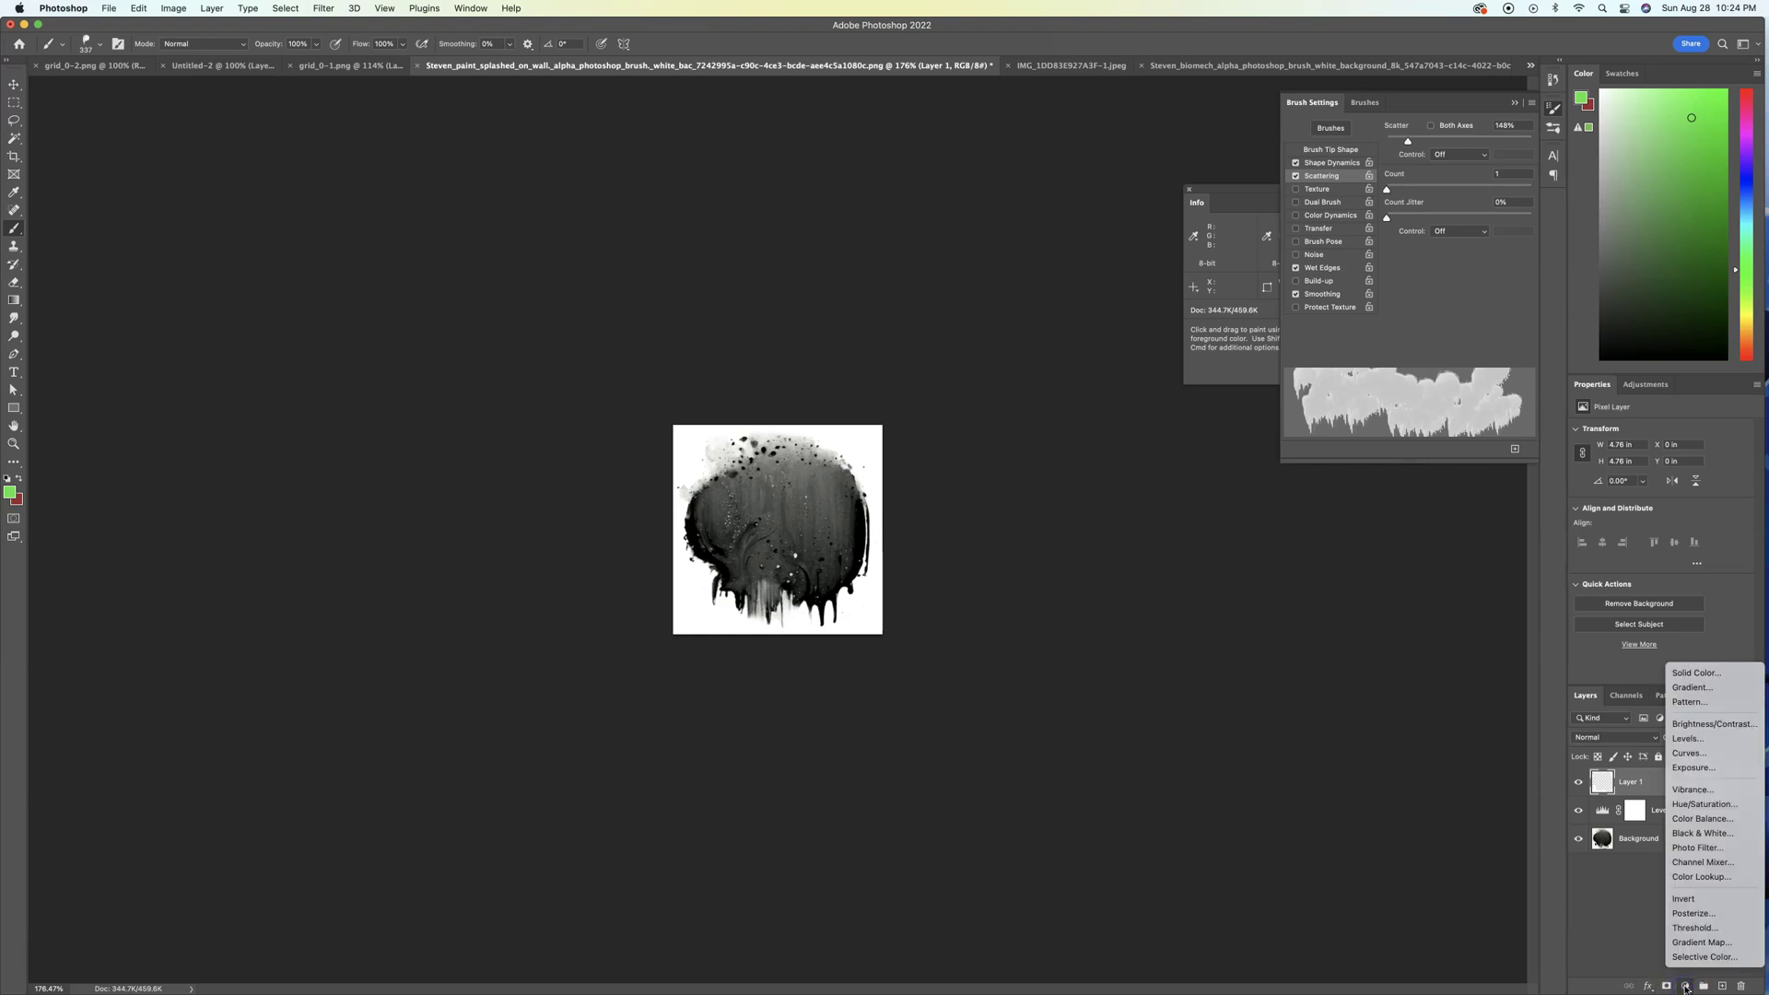
pyautogui.click(1701, 901)
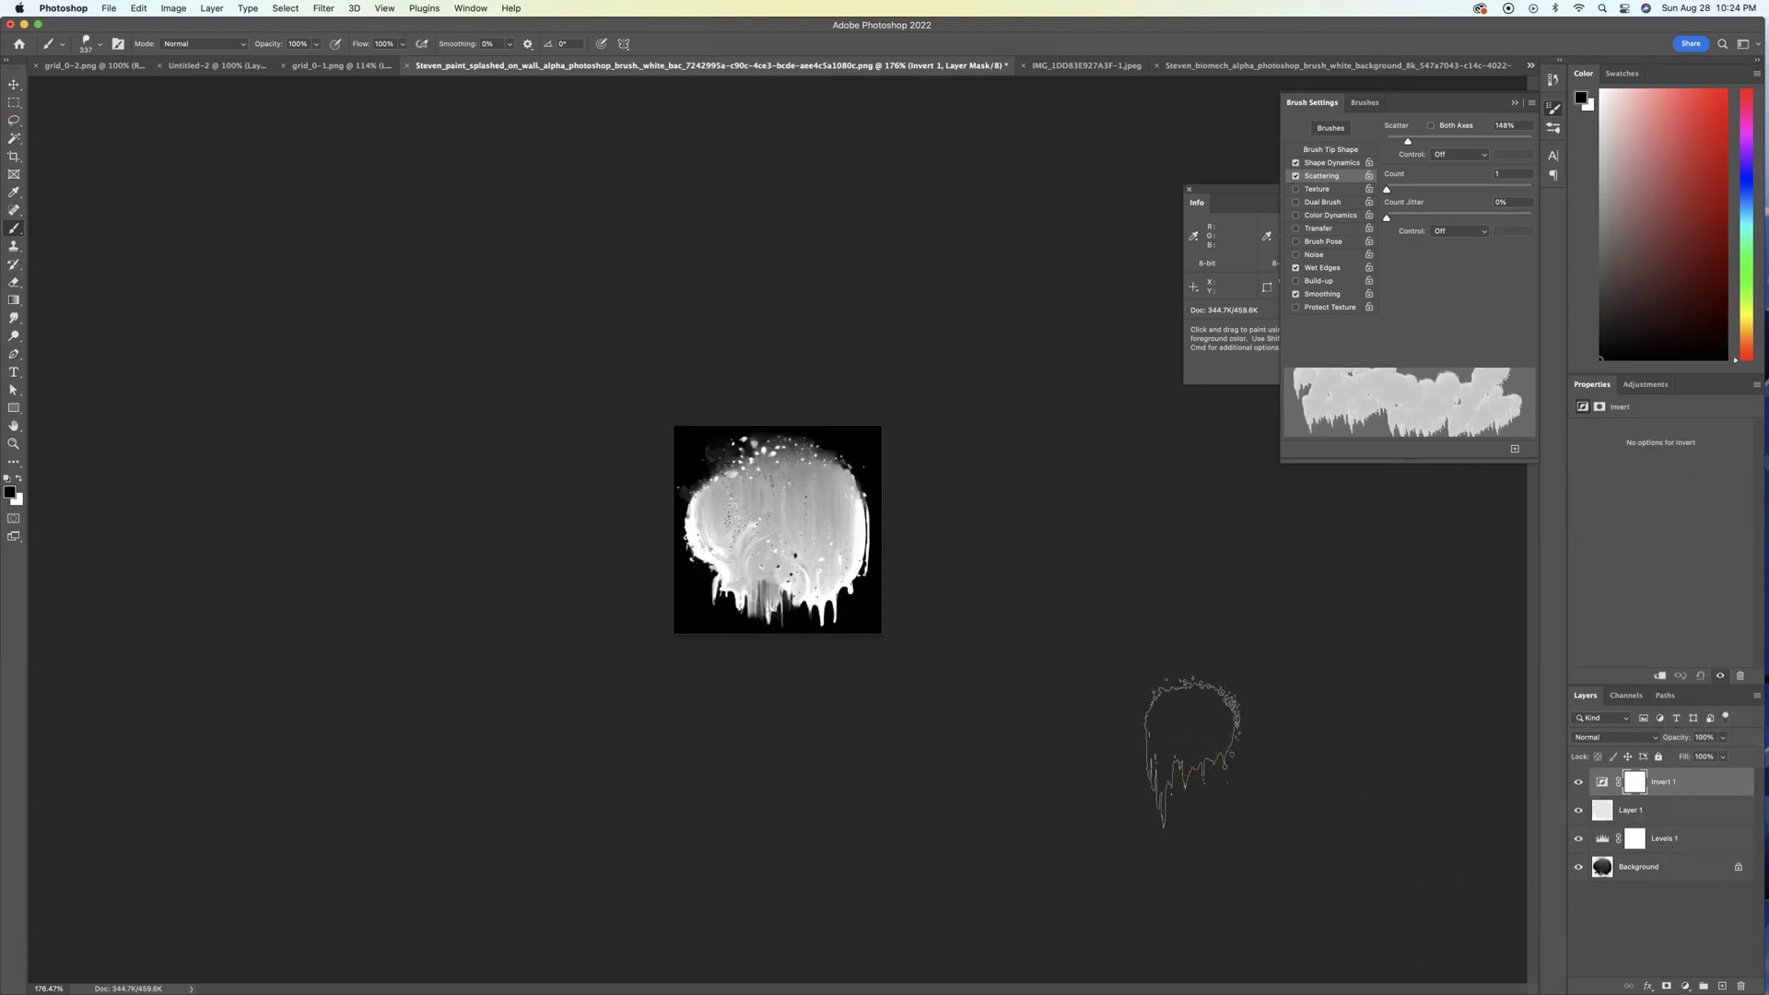
pyautogui.press('v')
pyautogui.moveTo(843, 635)
pyautogui.mouseDown()
pyautogui.moveTo(866, 603)
pyautogui.moveTo(869, 635)
pyautogui.moveTo(888, 577)
pyautogui.moveTo(802, 579)
pyautogui.moveTo(848, 513)
pyautogui.mouseUp()
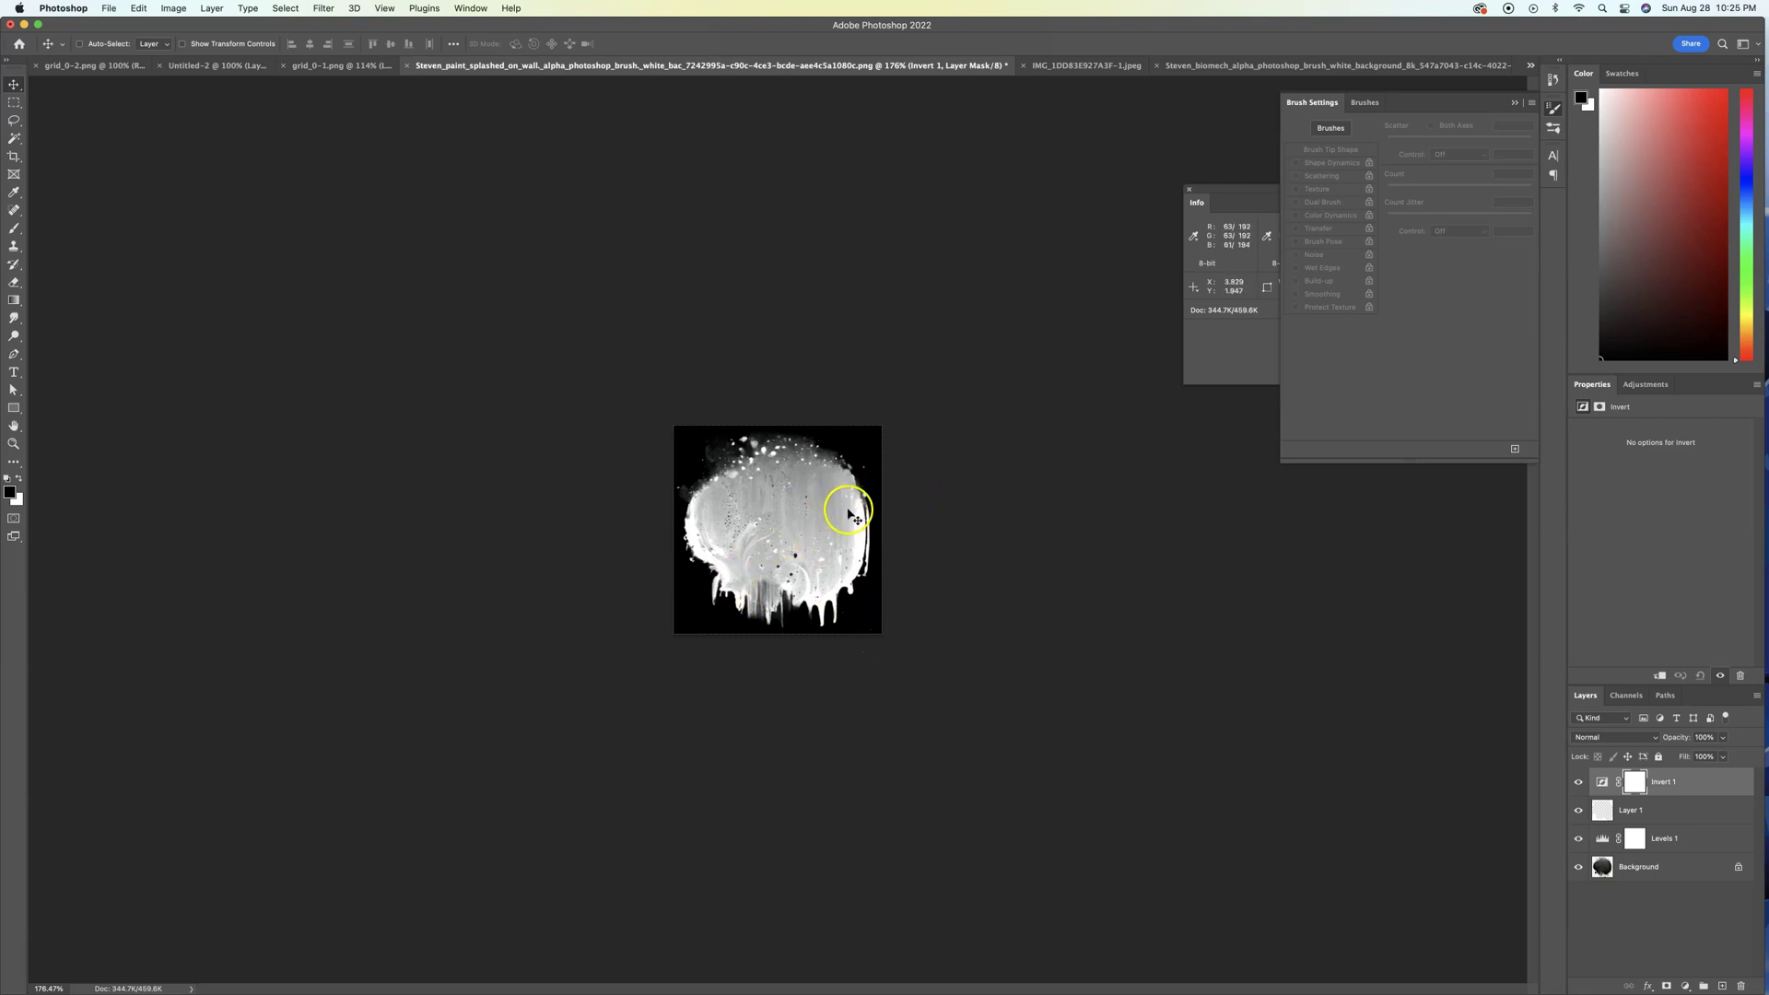
# - Bring up the IMG_1DD83E927A3F-1.jpeg document with the Procreate Brush Studio screenshot
pyautogui.click(1090, 68)
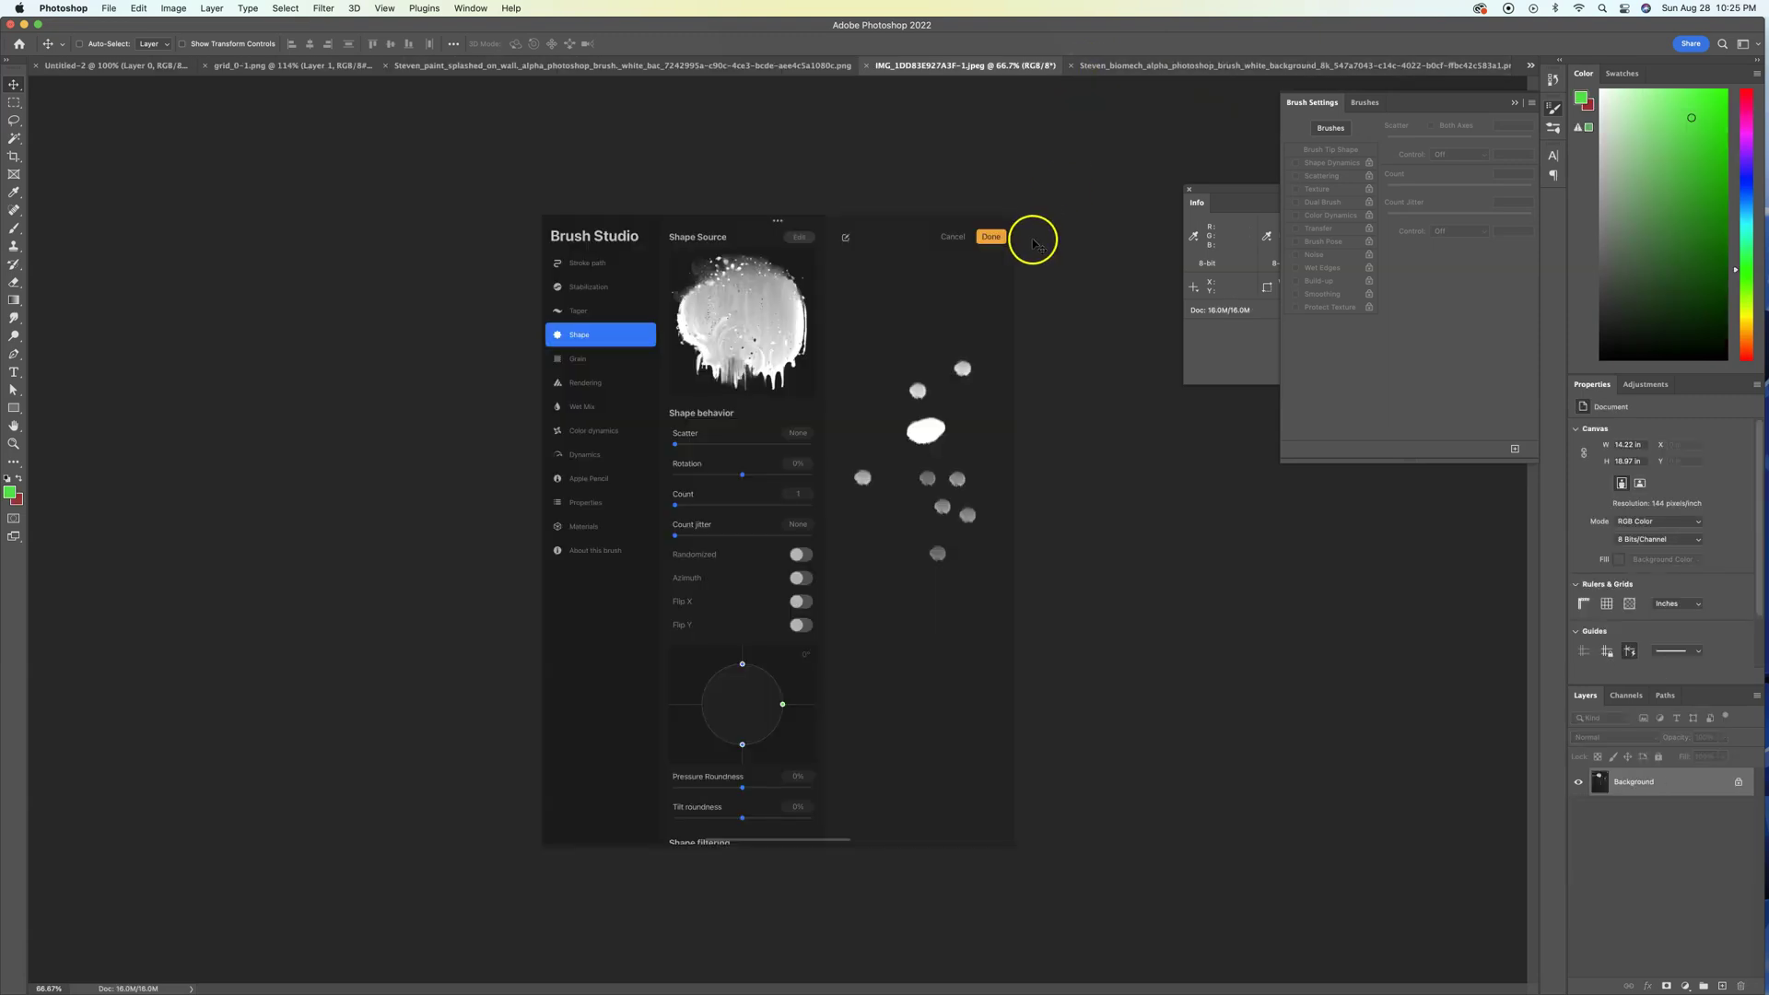
pyautogui.moveTo(1033, 244)
pyautogui.mouseDown()
pyautogui.moveTo(1054, 324)
pyautogui.moveTo(921, 374)
pyautogui.moveTo(935, 448)
pyautogui.moveTo(698, 421)
pyautogui.moveTo(581, 256)
pyautogui.moveTo(605, 431)
pyautogui.moveTo(584, 332)
pyautogui.moveTo(757, 339)
pyautogui.moveTo(798, 237)
pyautogui.moveTo(816, 249)
pyautogui.moveTo(782, 382)
pyautogui.moveTo(805, 358)
pyautogui.moveTo(672, 276)
pyautogui.moveTo(740, 332)
pyautogui.mouseUp()
pyautogui.moveTo(740, 333)
pyautogui.mouseDown()
pyautogui.moveTo(775, 305)
pyautogui.moveTo(742, 347)
pyautogui.moveTo(783, 350)
pyautogui.moveTo(580, 272)
pyautogui.moveTo(594, 583)
pyautogui.moveTo(584, 328)
pyautogui.moveTo(600, 285)
pyautogui.moveTo(607, 522)
pyautogui.mouseUp()
pyautogui.moveTo(609, 523)
pyautogui.mouseDown()
pyautogui.moveTo(884, 505)
pyautogui.moveTo(1058, 107)
pyautogui.moveTo(1114, 217)
pyautogui.moveTo(1089, 236)
pyautogui.mouseUp()
# - In the biomech document, hide the biomech and grunge layers to reveal the swirling paint-ball image
pyautogui.click(1111, 65)
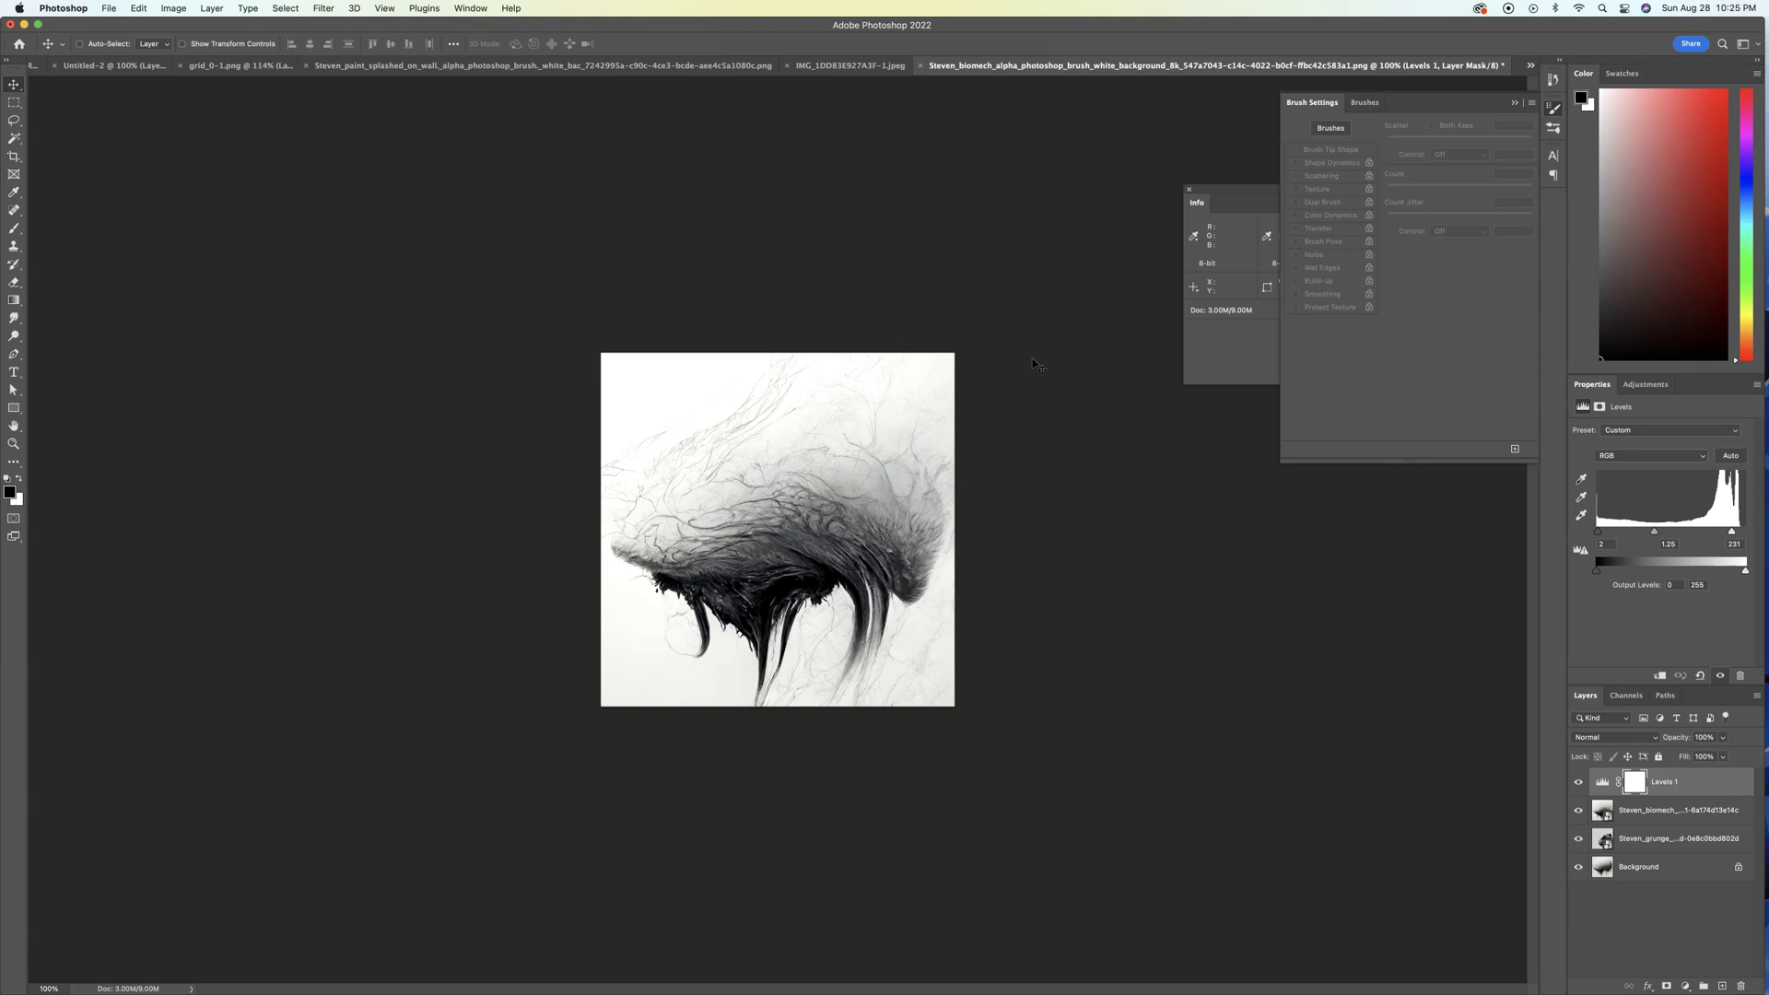
pyautogui.click(1256, 636)
pyautogui.click(836, 634)
pyautogui.click(1578, 811)
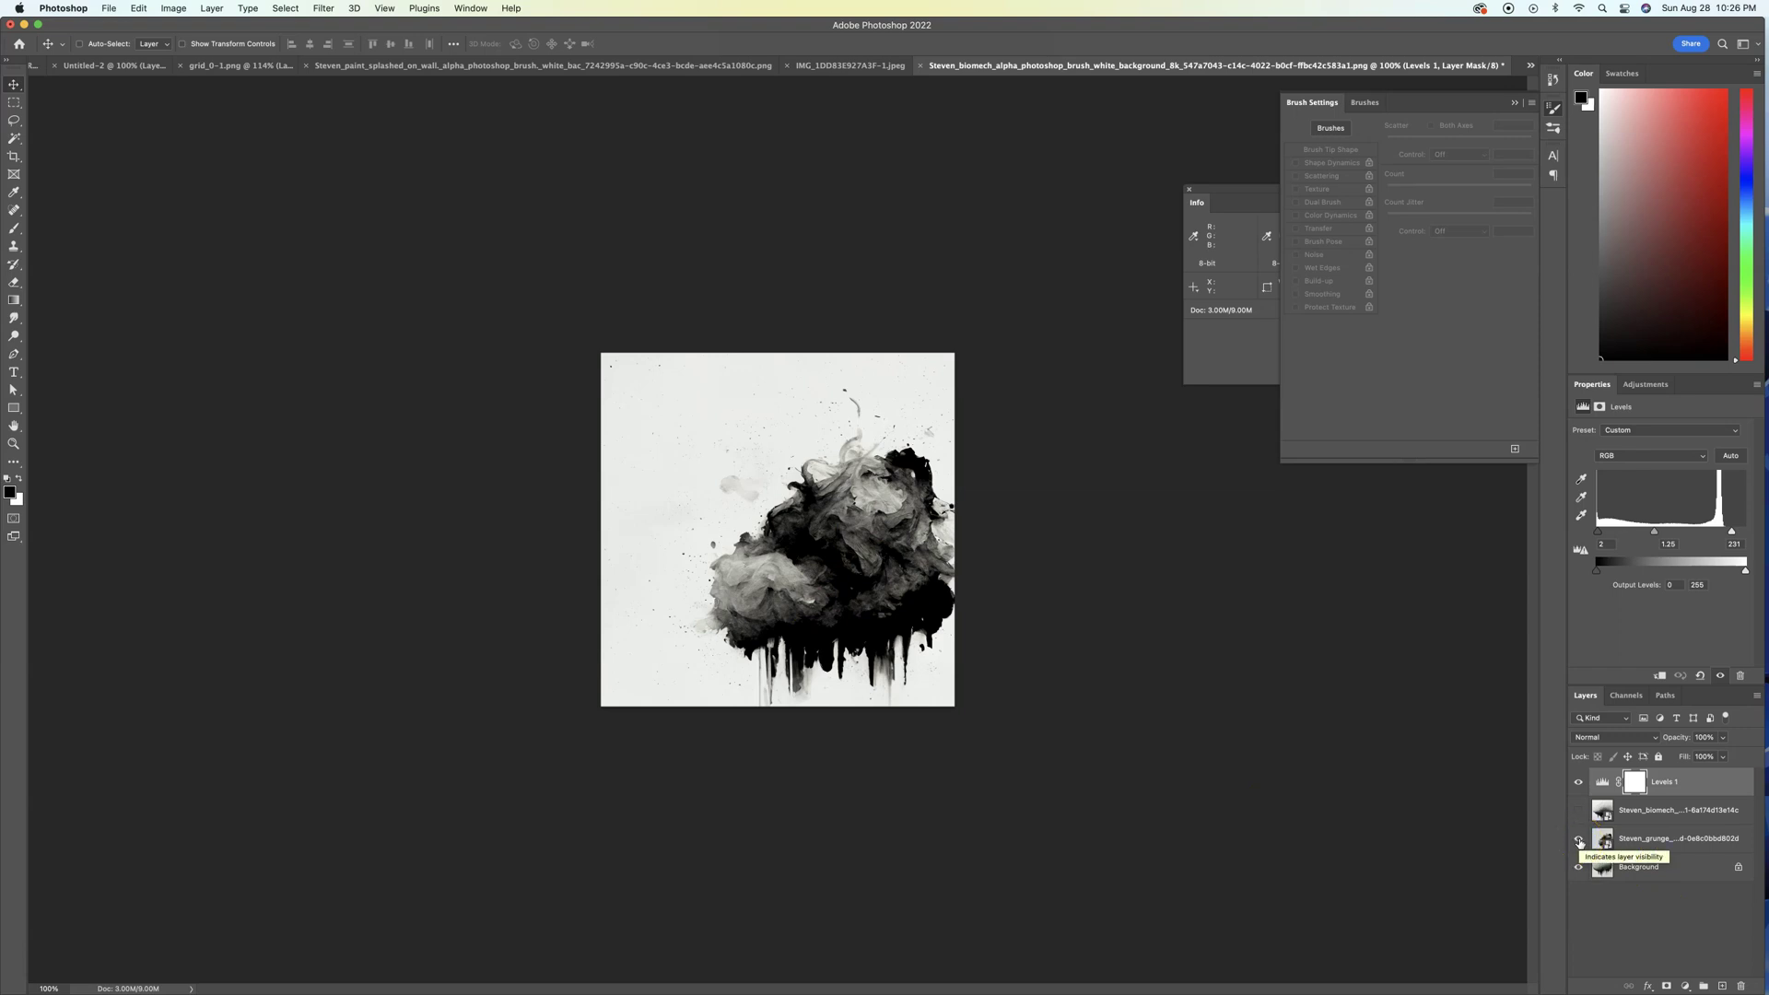
pyautogui.click(1579, 840)
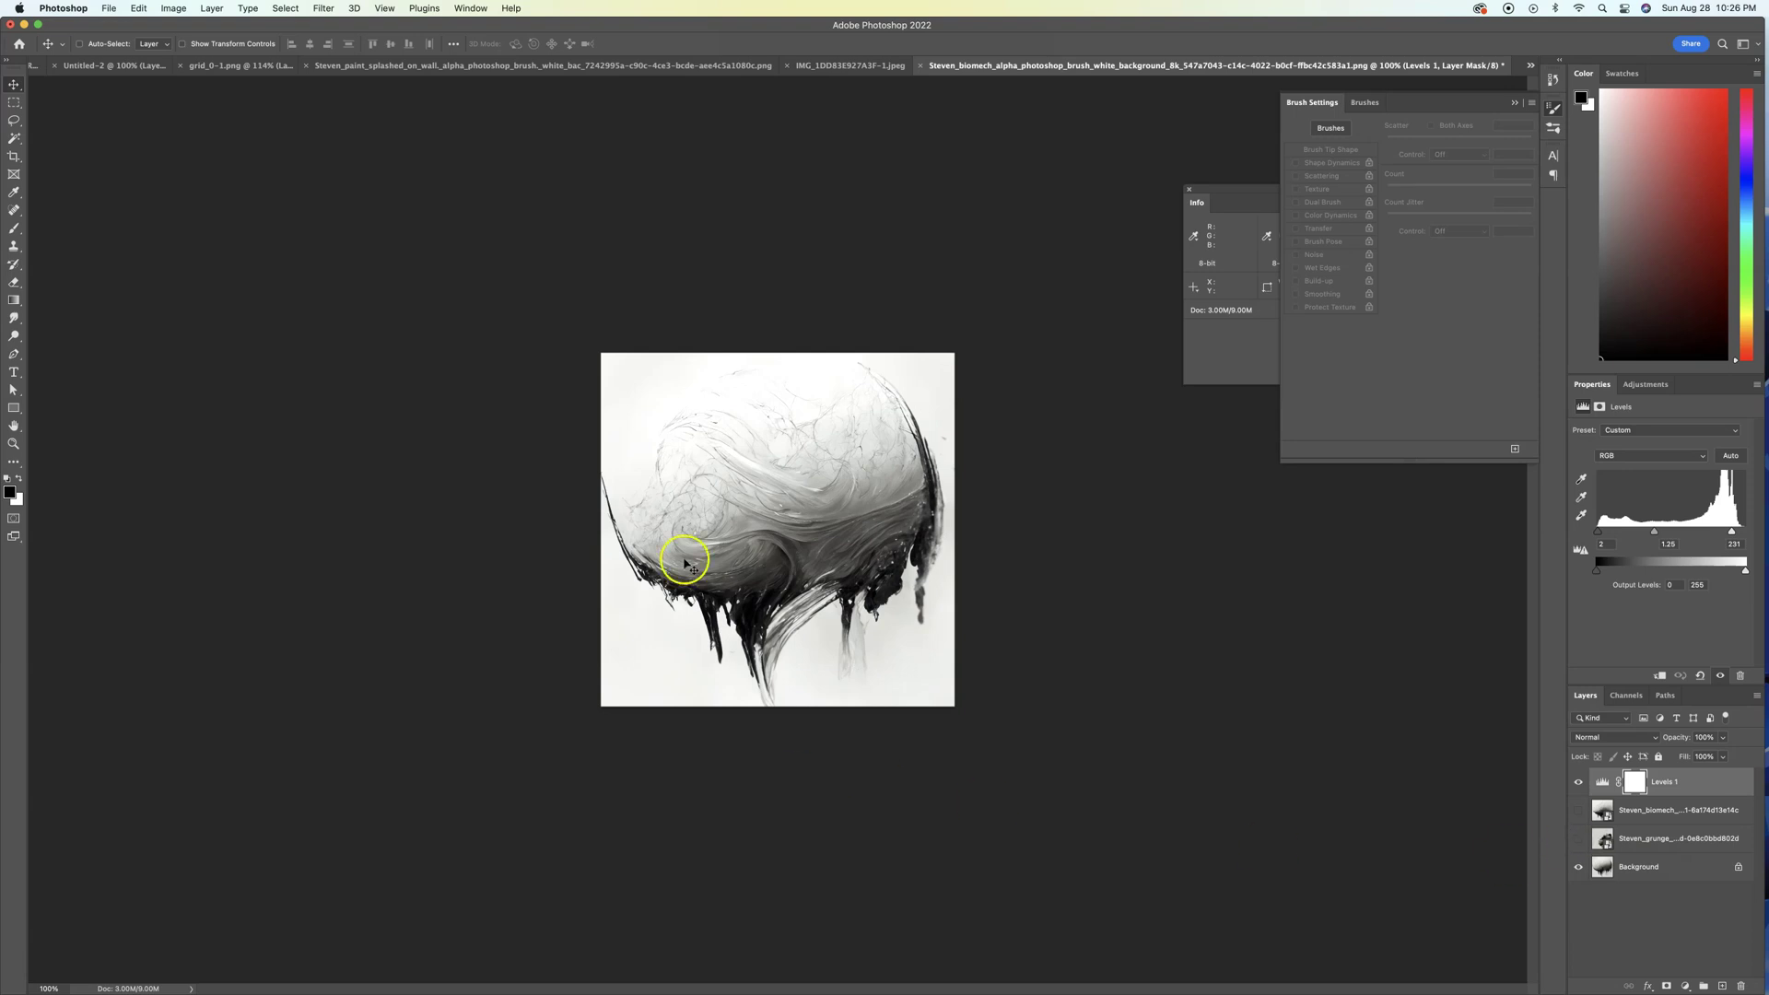